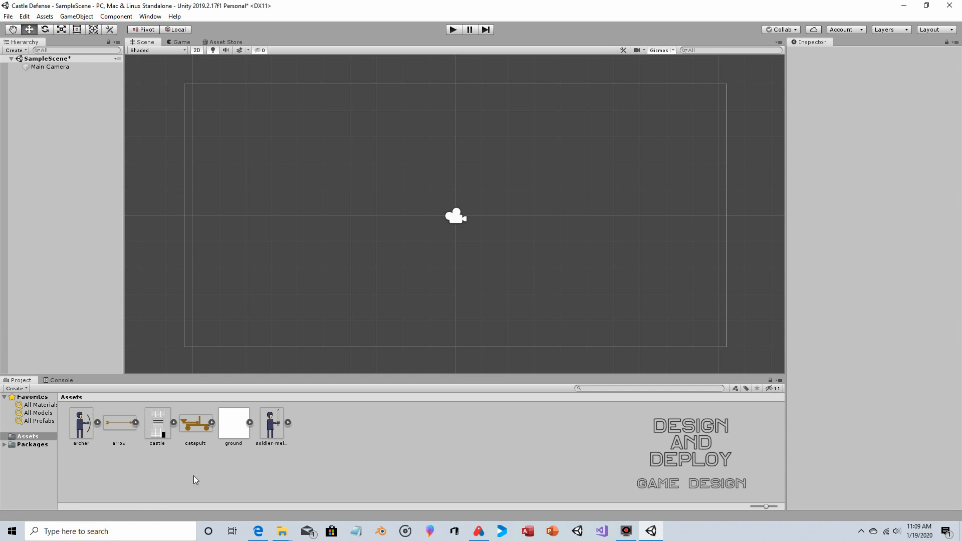
Add the ground sprite to the scene hierarchy and set its sprite colour to bright green (00FF02)
{"action": "left_click", "coordinate": [234, 426]}
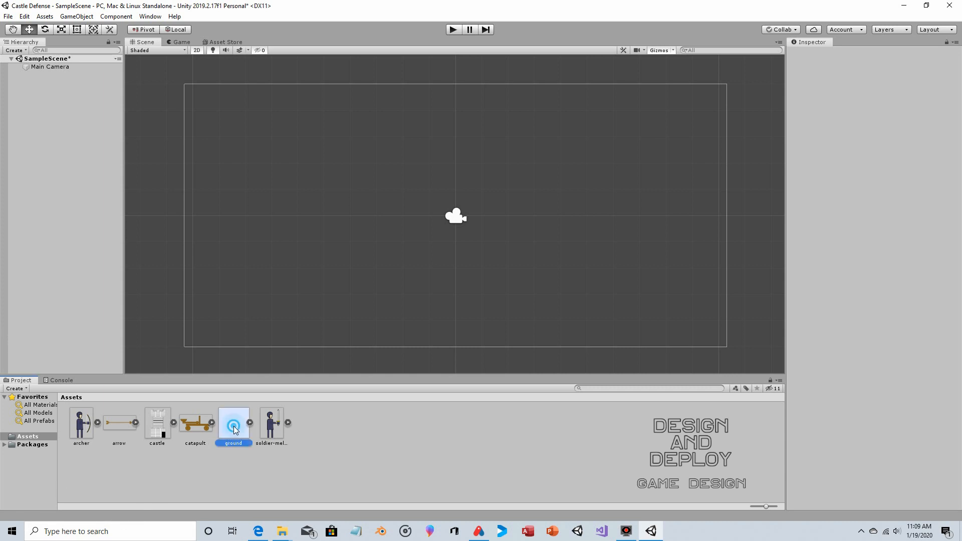
{"action": "left_click_drag", "start_coordinate": [235, 430], "coordinate": [44, 230]}
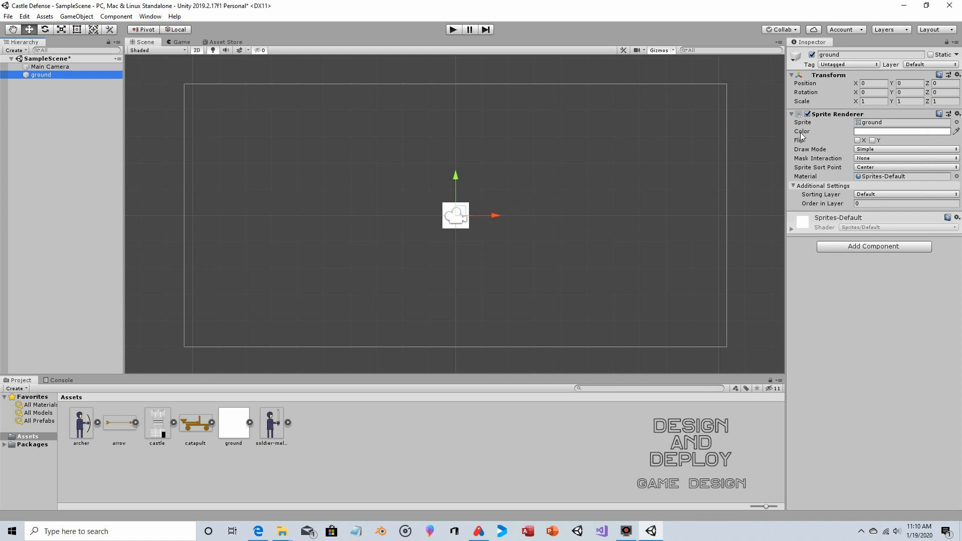
{"action": "left_click", "coordinate": [856, 132]}
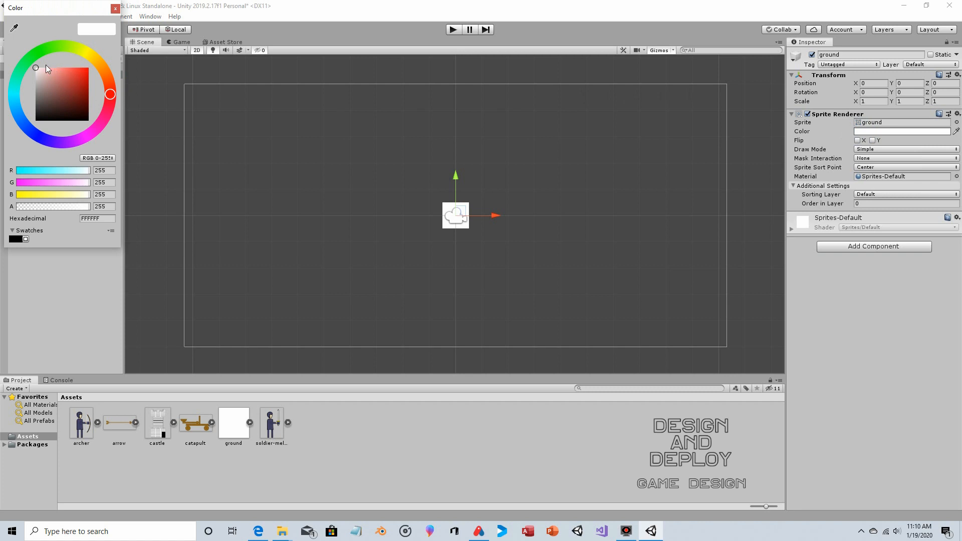
{"action": "left_click", "coordinate": [35, 48]}
{"action": "left_click", "coordinate": [86, 81]}
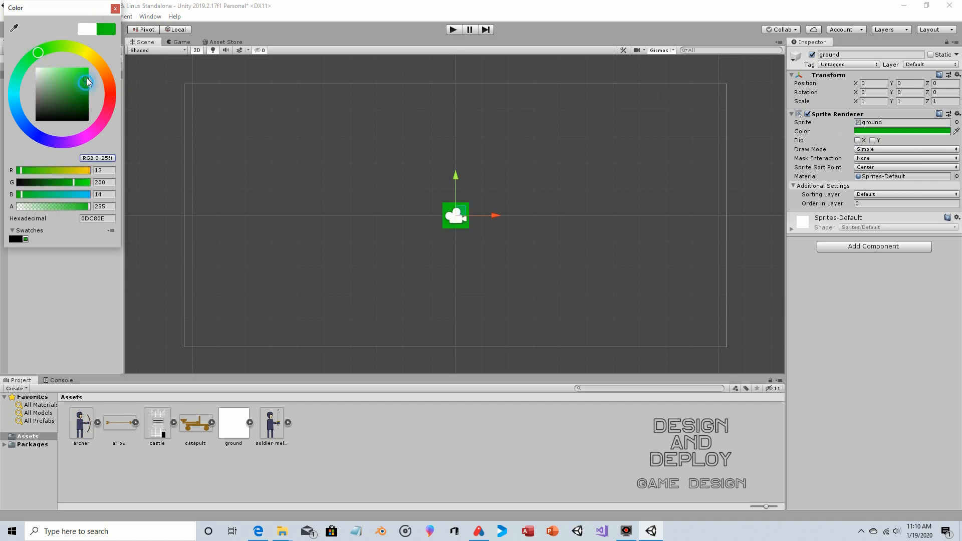
{"action": "left_click_drag", "start_coordinate": [87, 82], "coordinate": [113, 56]}
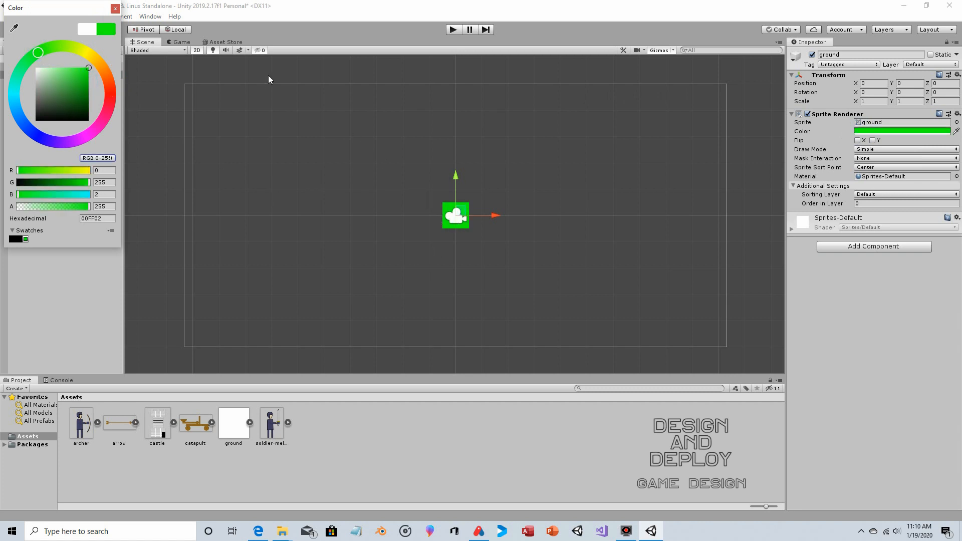
{"action": "left_click", "coordinate": [115, 9]}
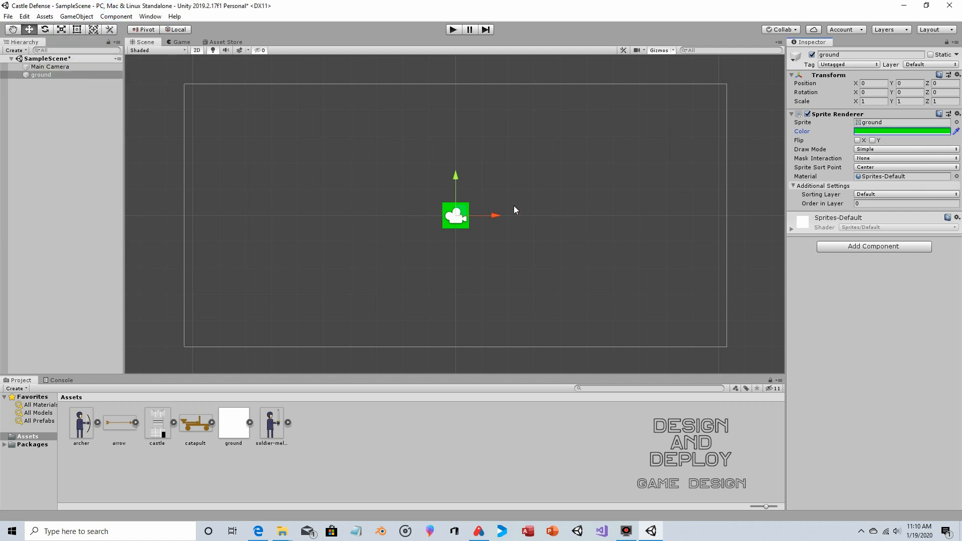
Set the ground's X scale to 24 and move it down to about Y -4.65
{"action": "left_click", "coordinate": [873, 101]}
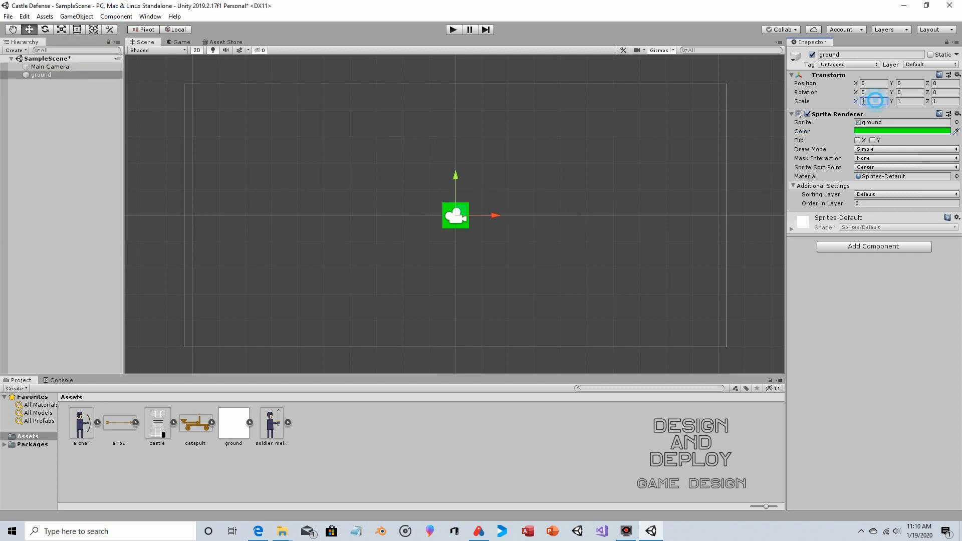
{"action": "type", "text": "24"}
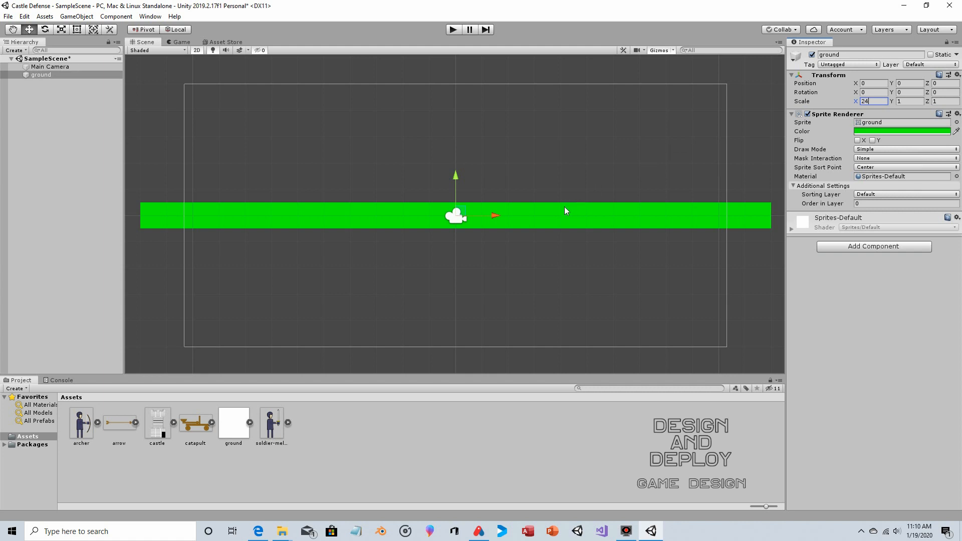
{"action": "left_click_drag", "start_coordinate": [456, 176], "coordinate": [460, 298]}
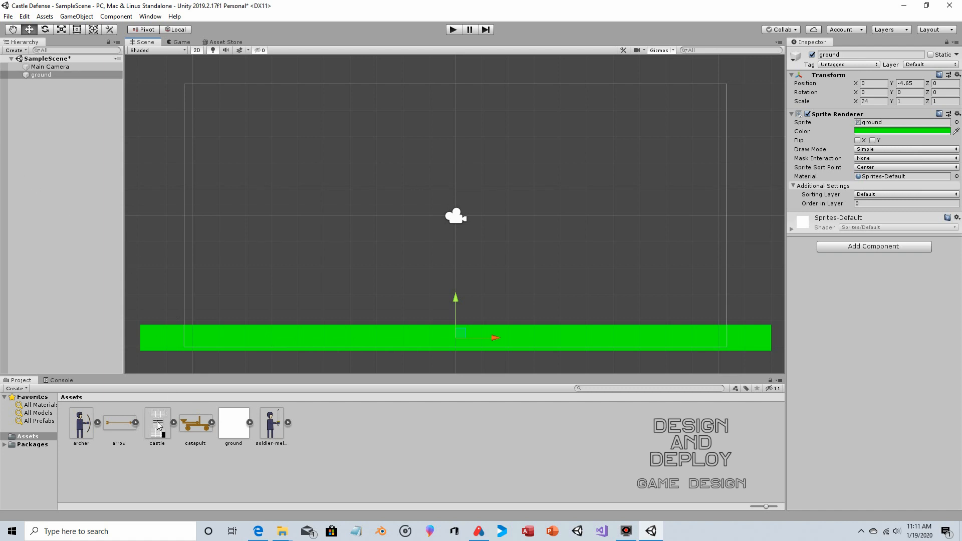
Add a castle sprite to the scene and stand it on the ground's left end, at about X -8.86, Y -1.79
{"action": "left_click_drag", "start_coordinate": [157, 423], "coordinate": [54, 180]}
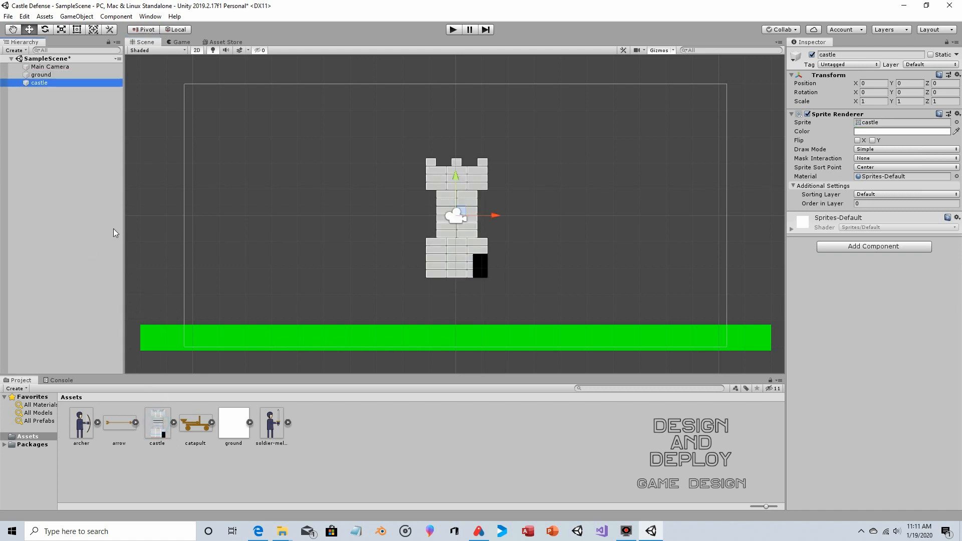
{"action": "left_click_drag", "start_coordinate": [494, 215], "coordinate": [259, 217]}
{"action": "left_click_drag", "start_coordinate": [224, 178], "coordinate": [223, 225]}
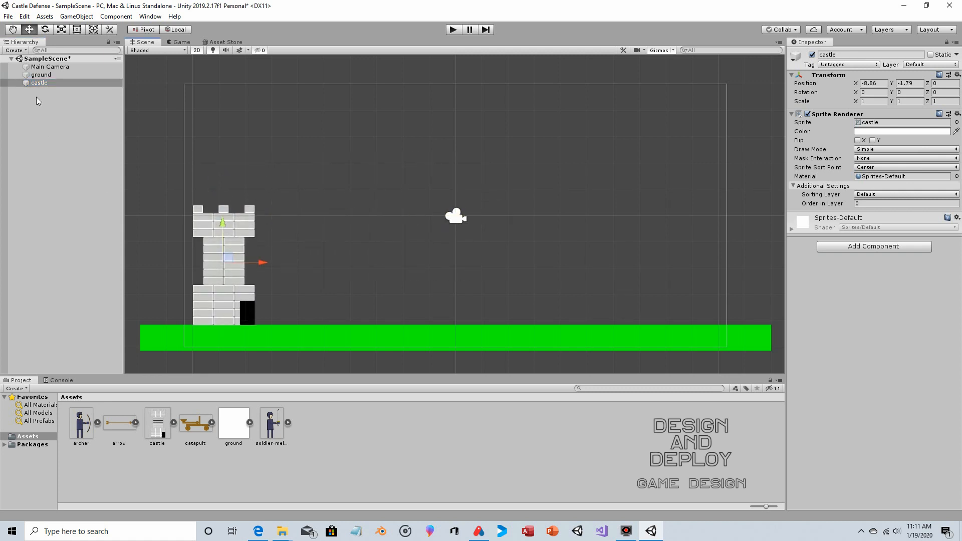
Add a second castle on the ground's right end, at about X 8.82, Y -1.77, and flip it along X
{"action": "left_click_drag", "start_coordinate": [157, 424], "coordinate": [41, 175]}
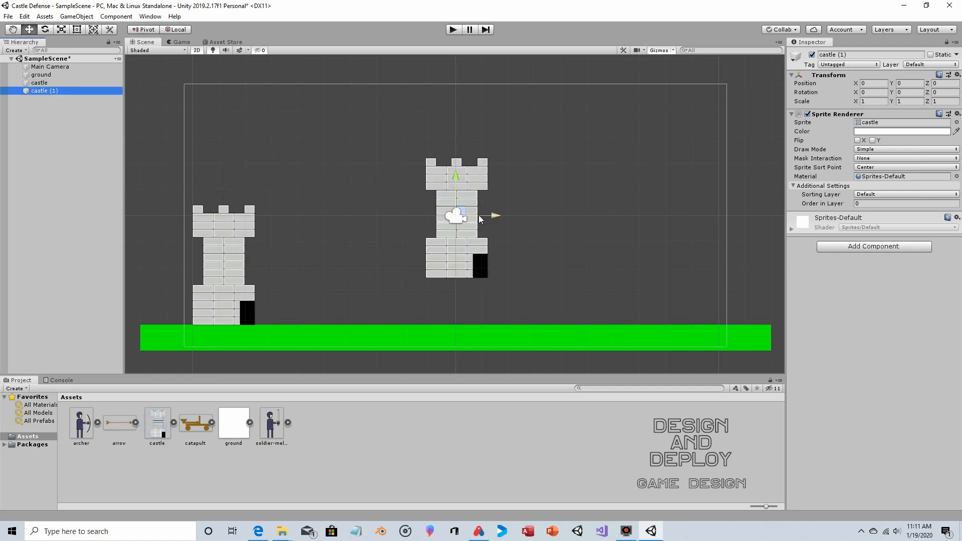
{"action": "left_click_drag", "start_coordinate": [495, 216], "coordinate": [722, 250]}
{"action": "left_click_drag", "start_coordinate": [687, 176], "coordinate": [693, 223]}
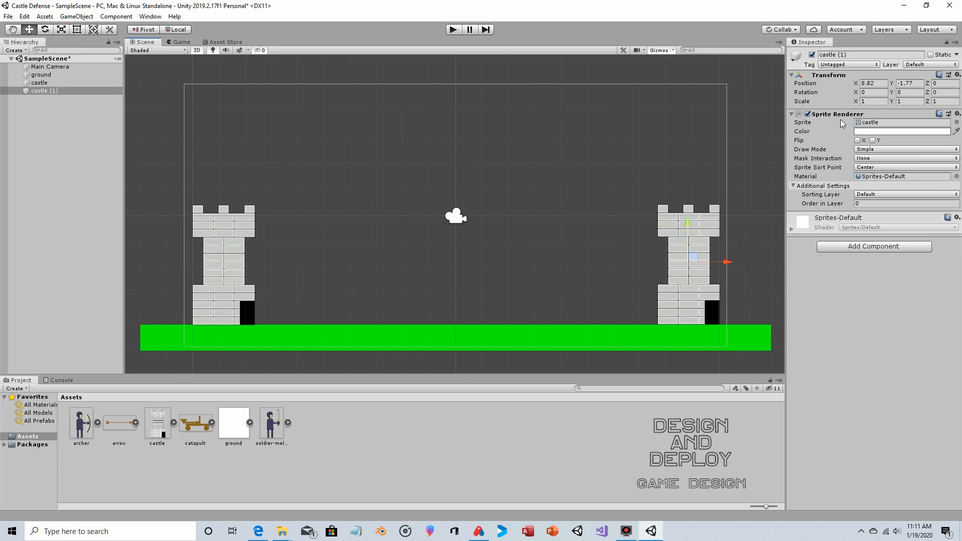
{"action": "left_click", "coordinate": [857, 140]}
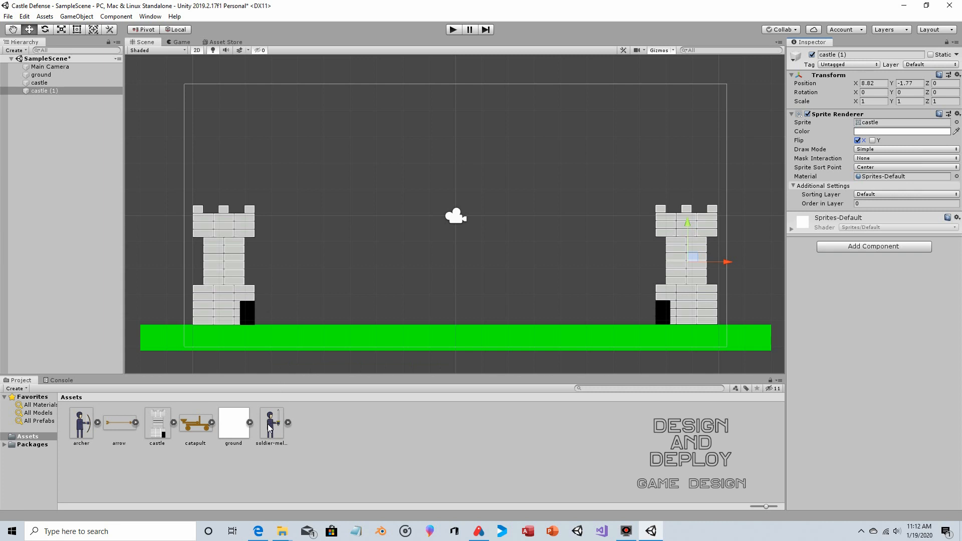
Add the soldier-melee sprite to the scene and place it above the left castle, at about X -9.3, Y 4.02
{"action": "left_click_drag", "start_coordinate": [271, 423], "coordinate": [74, 190]}
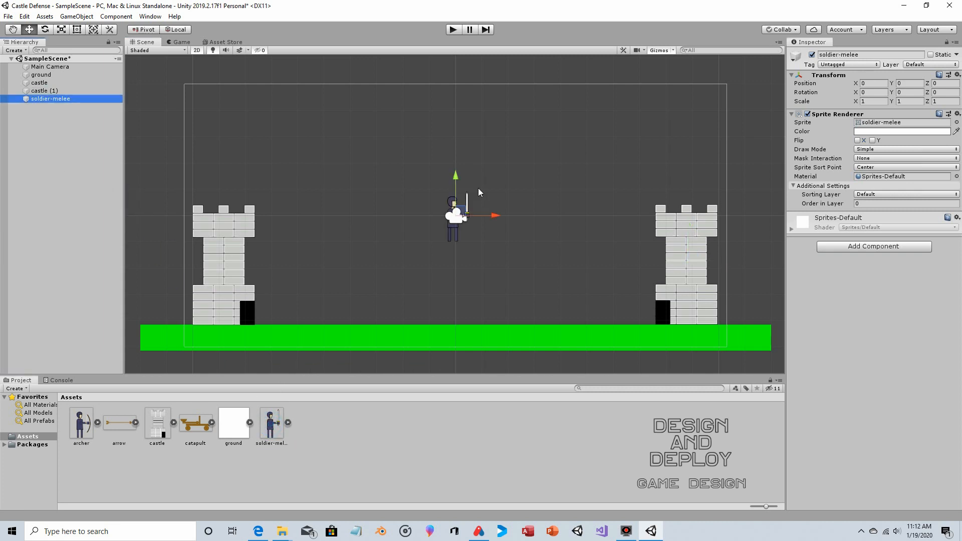
{"action": "left_click_drag", "start_coordinate": [451, 183], "coordinate": [454, 70]}
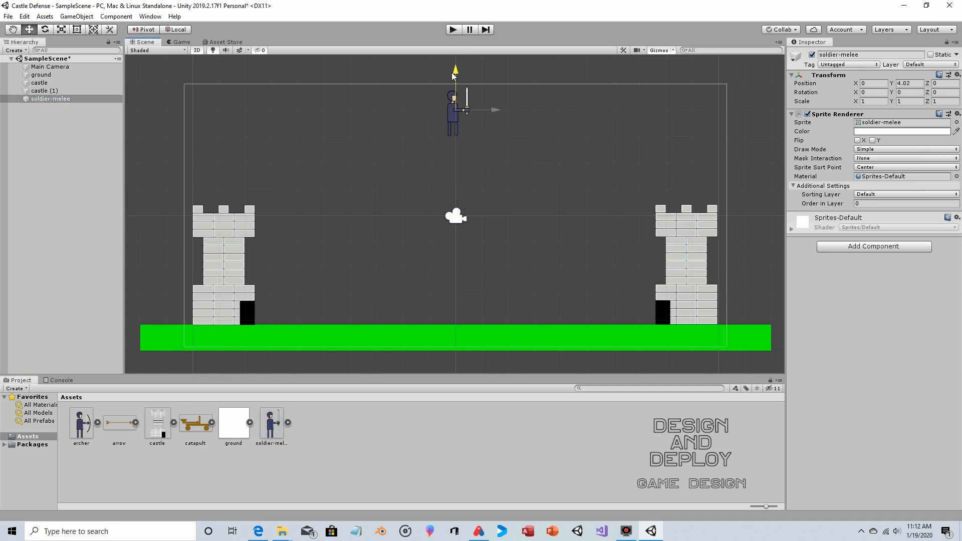
{"action": "left_click_drag", "start_coordinate": [501, 113], "coordinate": [257, 112]}
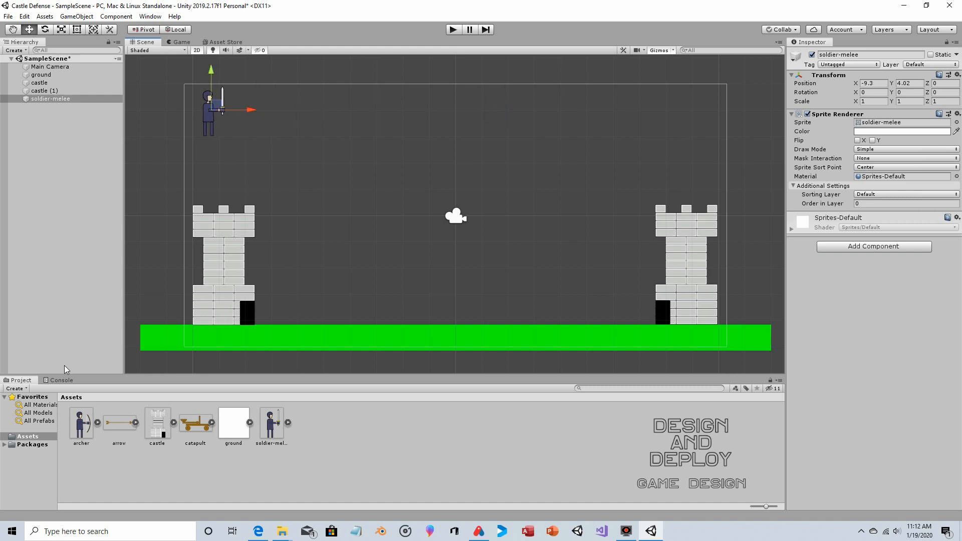
Add the archer sprite to the scene and place it just right of the soldier, at about X -7.83, Y 4.06
{"action": "left_click_drag", "start_coordinate": [78, 420], "coordinate": [48, 183]}
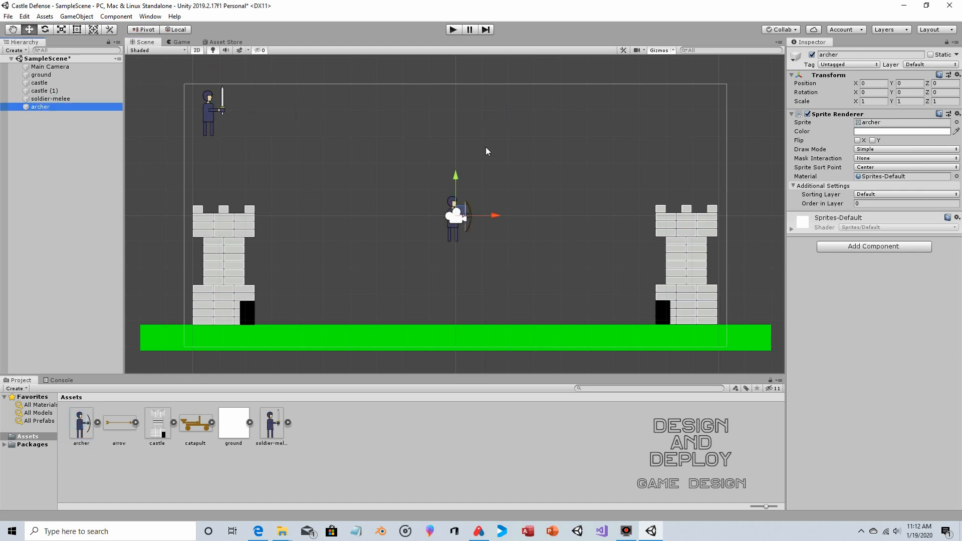
{"action": "left_click_drag", "start_coordinate": [454, 179], "coordinate": [458, 70]}
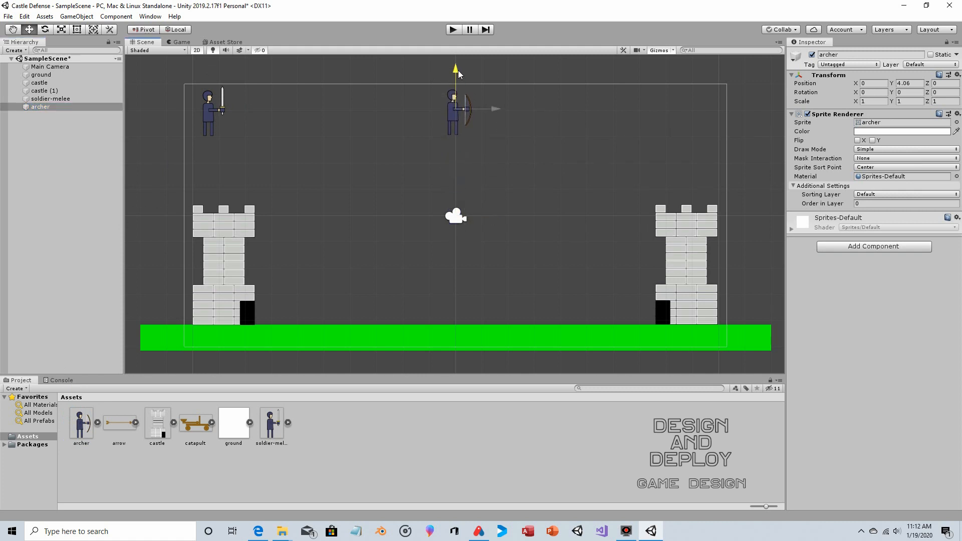
{"action": "left_click_drag", "start_coordinate": [499, 115], "coordinate": [296, 115]}
Set the Y position of both the soldier-melee and the archer to 4
{"action": "left_click", "coordinate": [208, 113]}
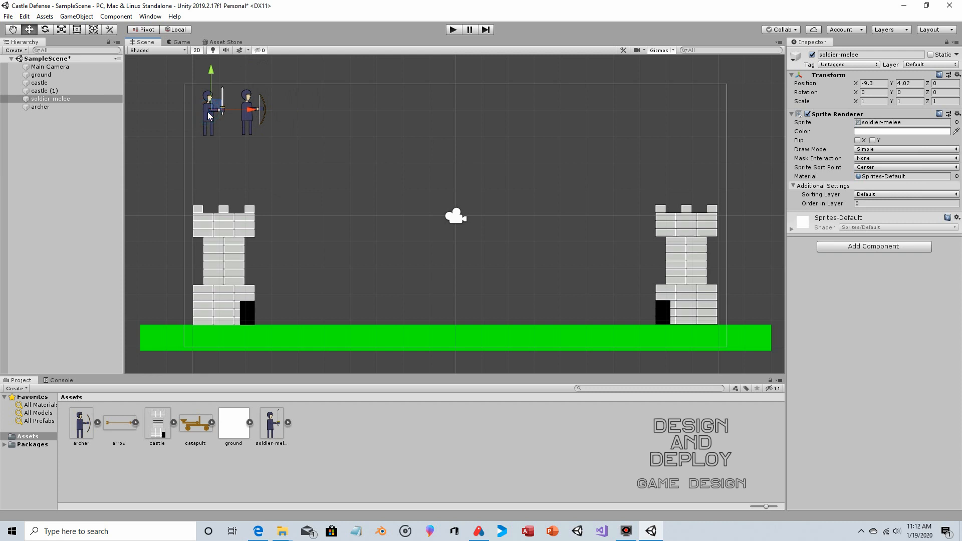
{"action": "left_click", "coordinate": [915, 83]}
{"action": "type", "text": "4."}
{"action": "left_click", "coordinate": [248, 103]}
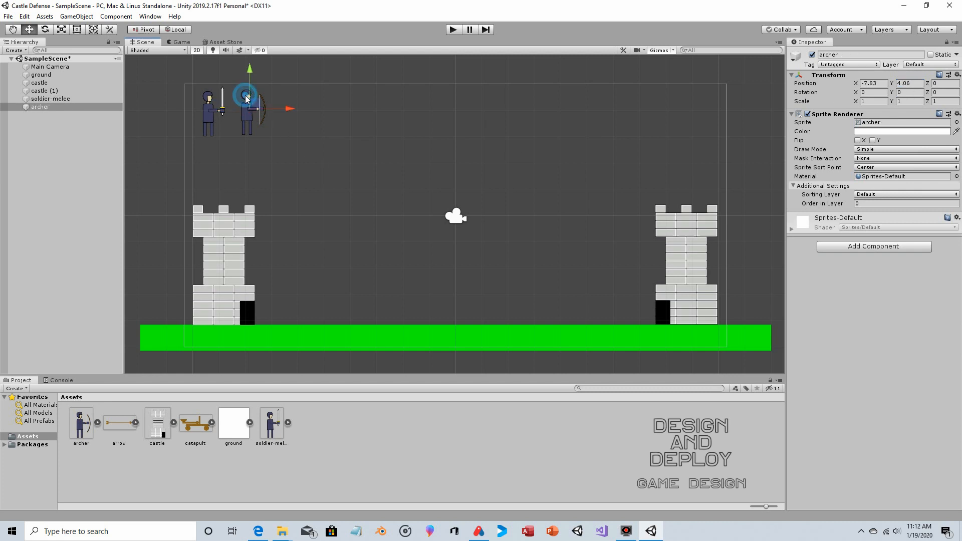
{"action": "left_click", "coordinate": [920, 83]}
{"action": "type", "text": "4"}
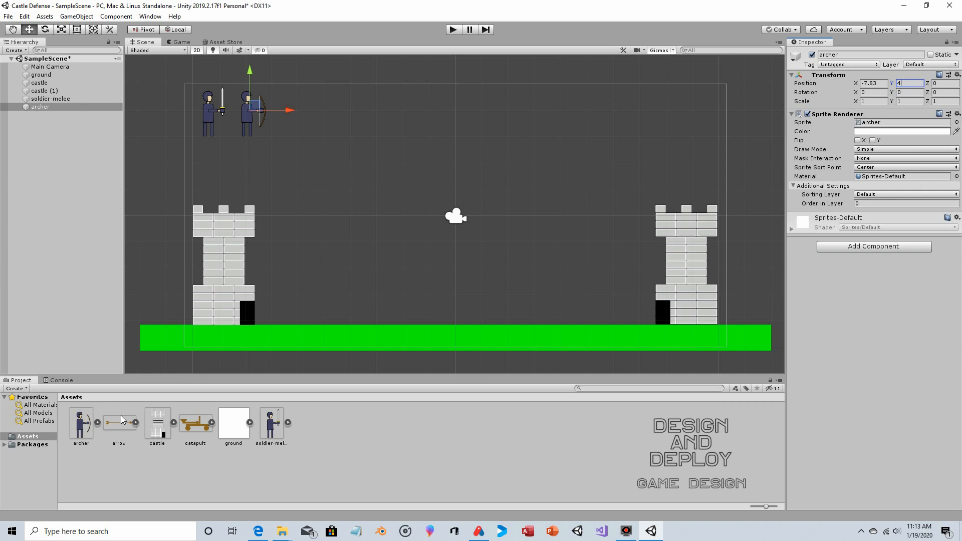
{"action": "left_click", "coordinate": [203, 423]}
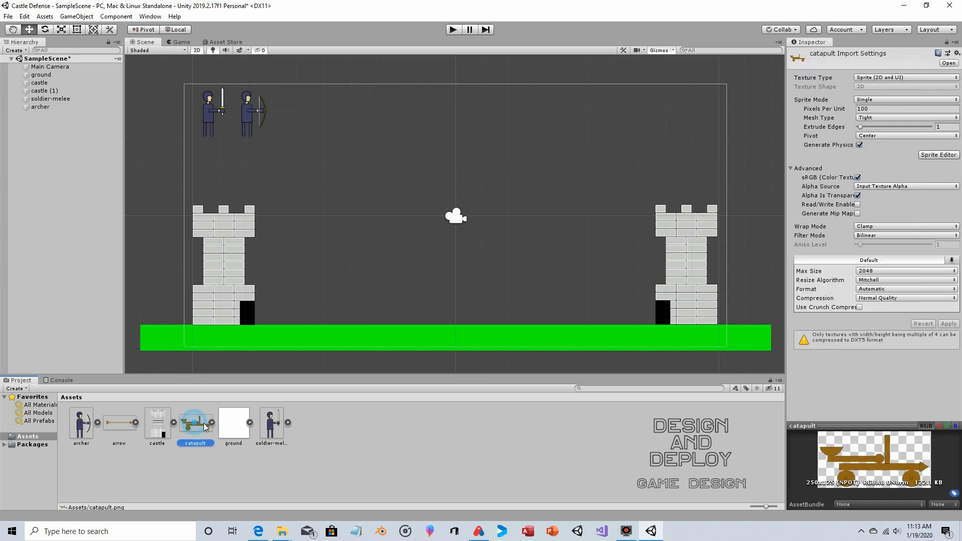
{"action": "double_click", "coordinate": [203, 422]}
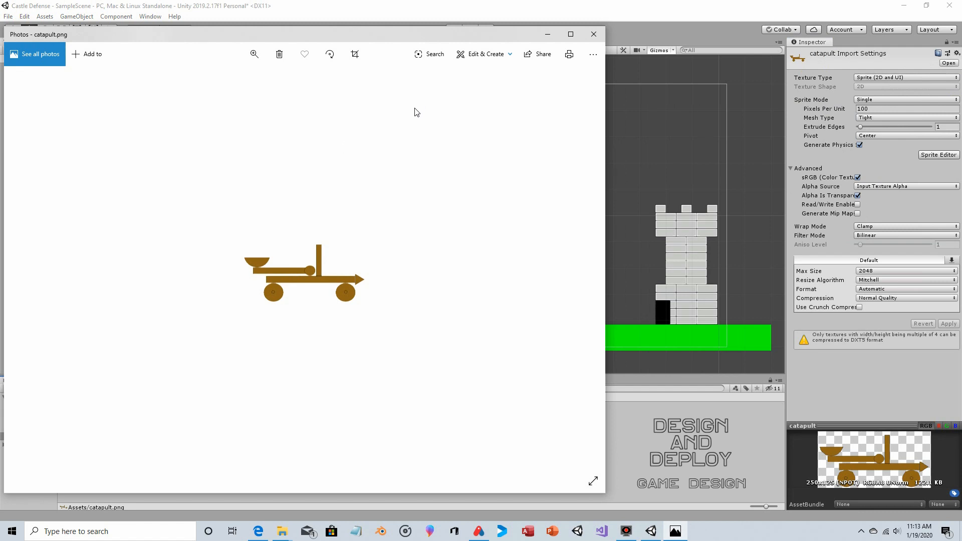
{"action": "left_click", "coordinate": [593, 34]}
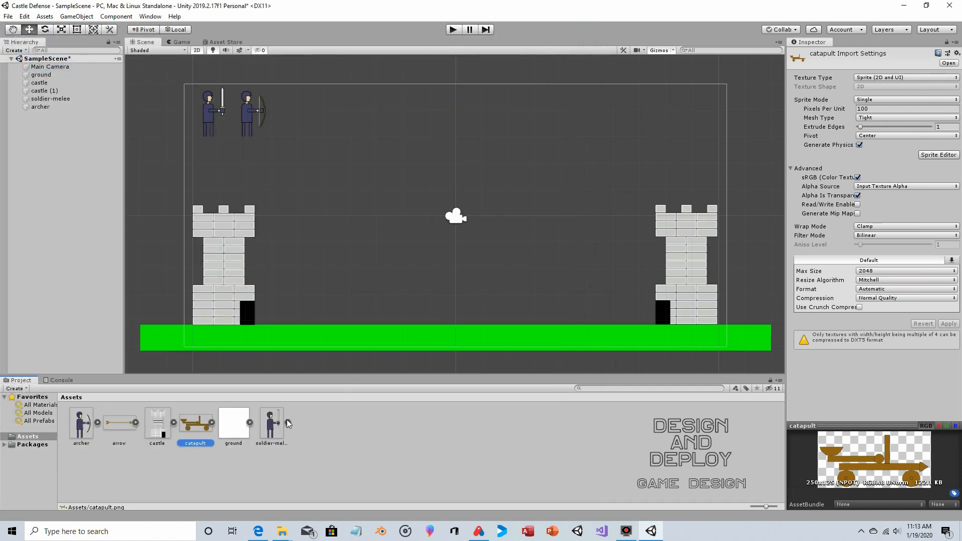
Place the catapult sprite in the scene right of the archer, at about X -5.61, and set its Y position to 4
{"action": "left_click_drag", "start_coordinate": [199, 425], "coordinate": [308, 113]}
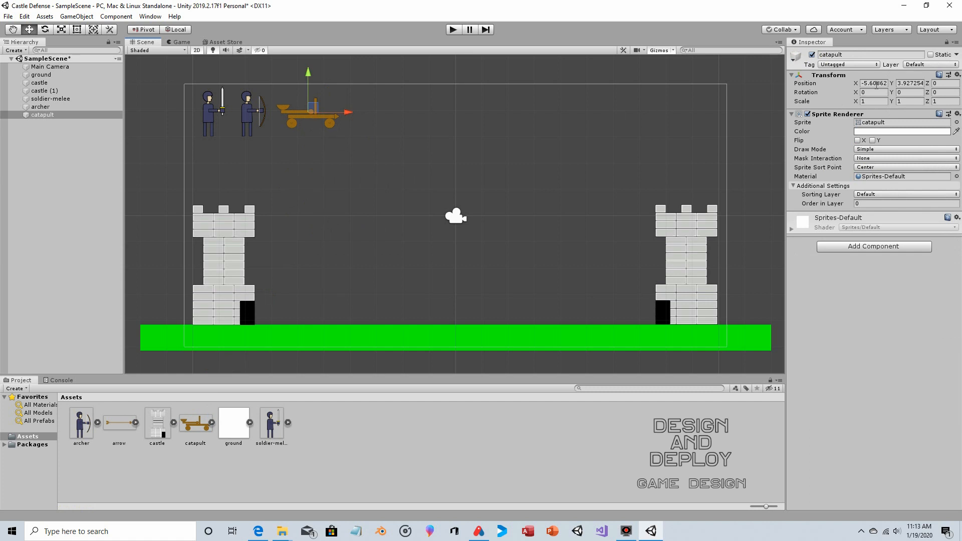
{"action": "left_click", "coordinate": [899, 83]}
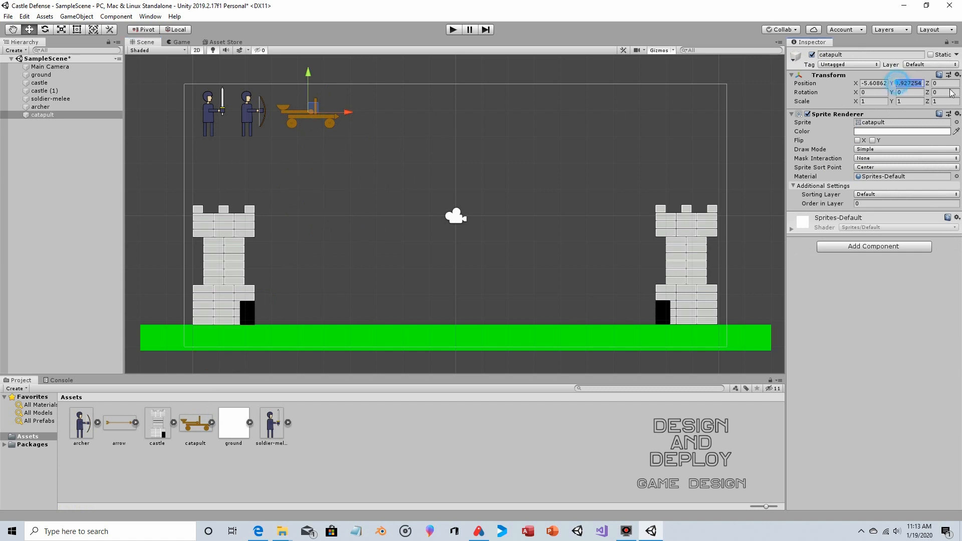
{"action": "type", "text": "4"}
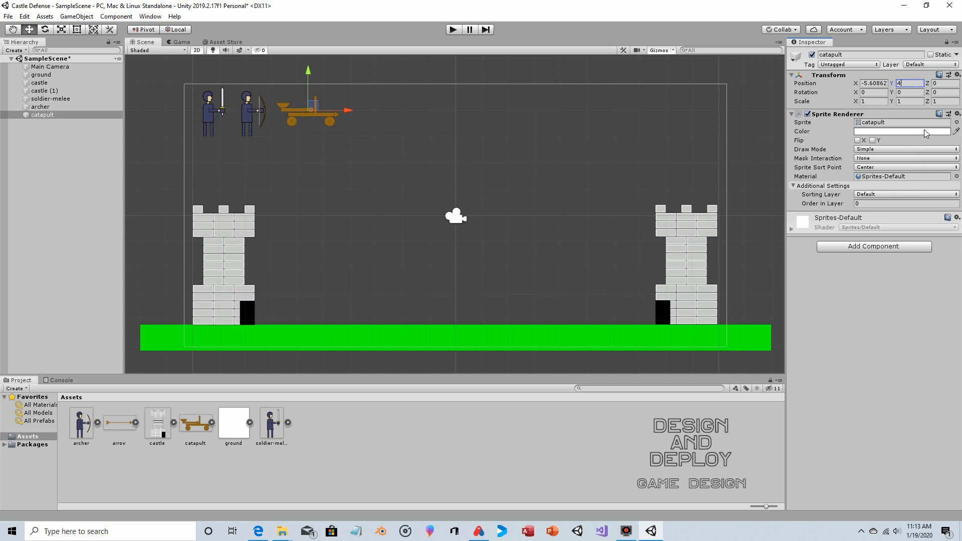
Set the catapult's X scale to 0.5 and move it closer to the archer, at about X -6.18, Y 3.66
{"action": "left_click", "coordinate": [872, 102]}
{"action": "type", "text": ".5"}
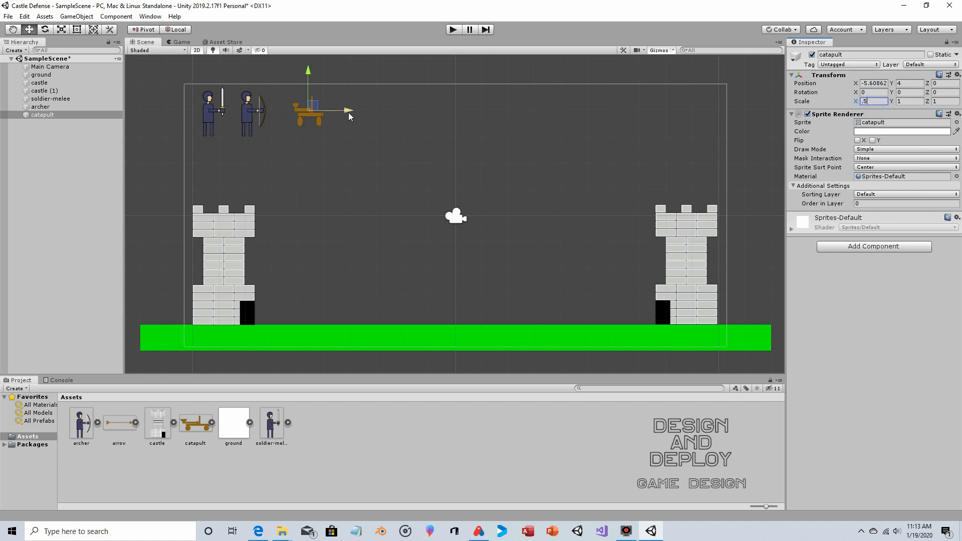
{"action": "left_click_drag", "start_coordinate": [348, 117], "coordinate": [333, 116]}
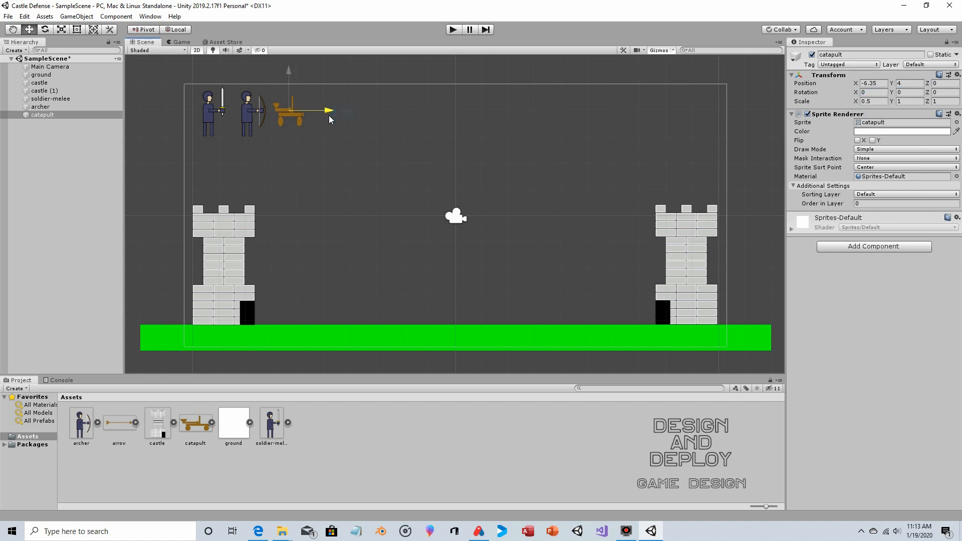
{"action": "left_click_drag", "start_coordinate": [293, 74], "coordinate": [296, 83]}
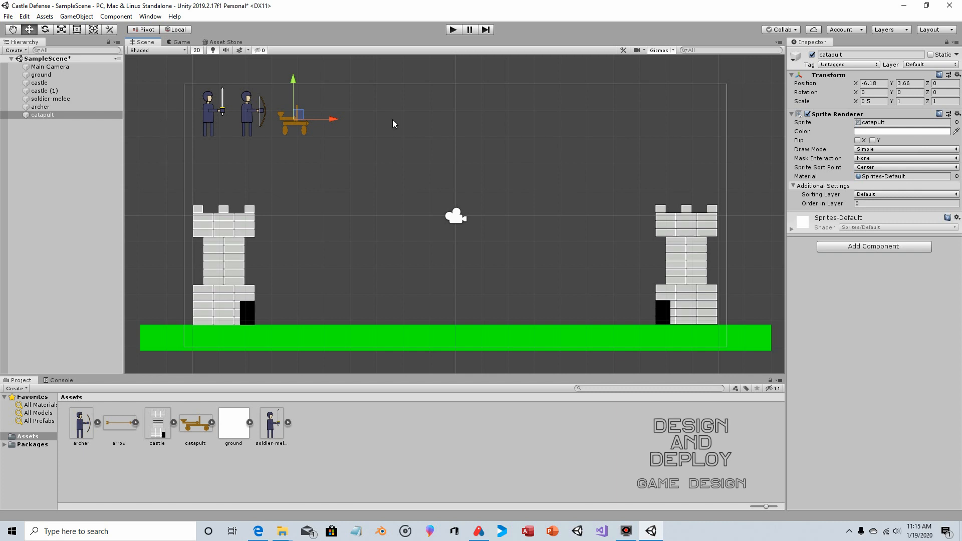
Add a Box Collider 2D component to the soldier-melee, archer and catapult together
{"action": "left_click", "coordinate": [62, 100], "text": "shift"}
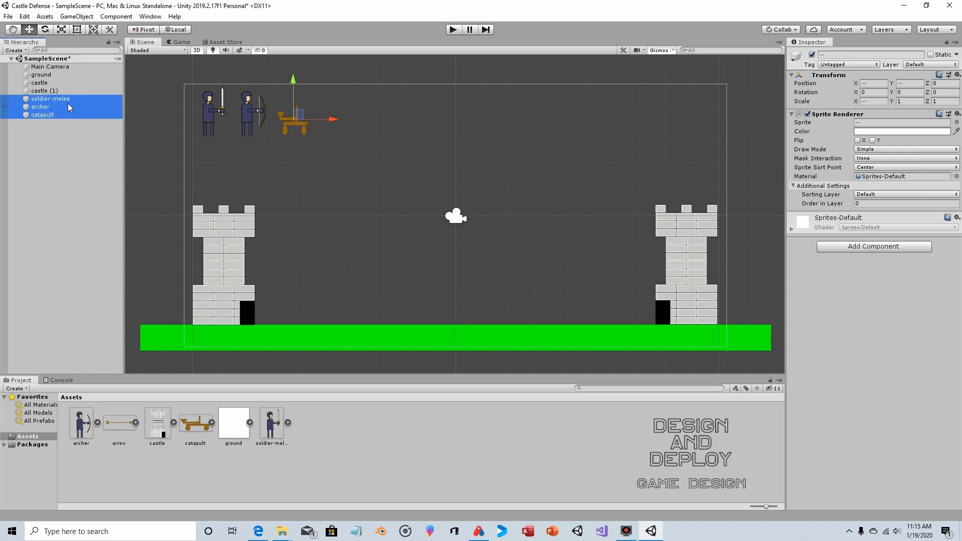
{"action": "left_click", "coordinate": [57, 98]}
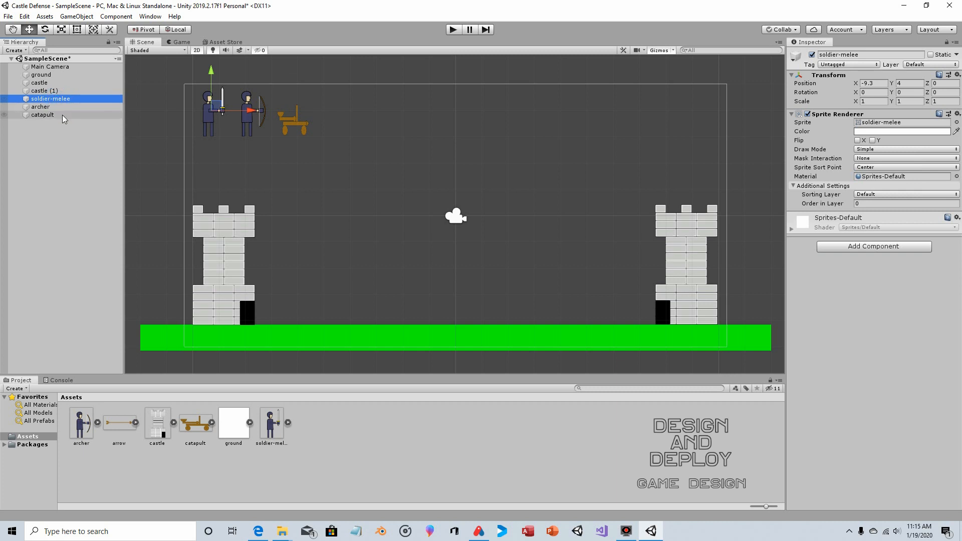
{"action": "left_click", "coordinate": [62, 115], "text": "shift"}
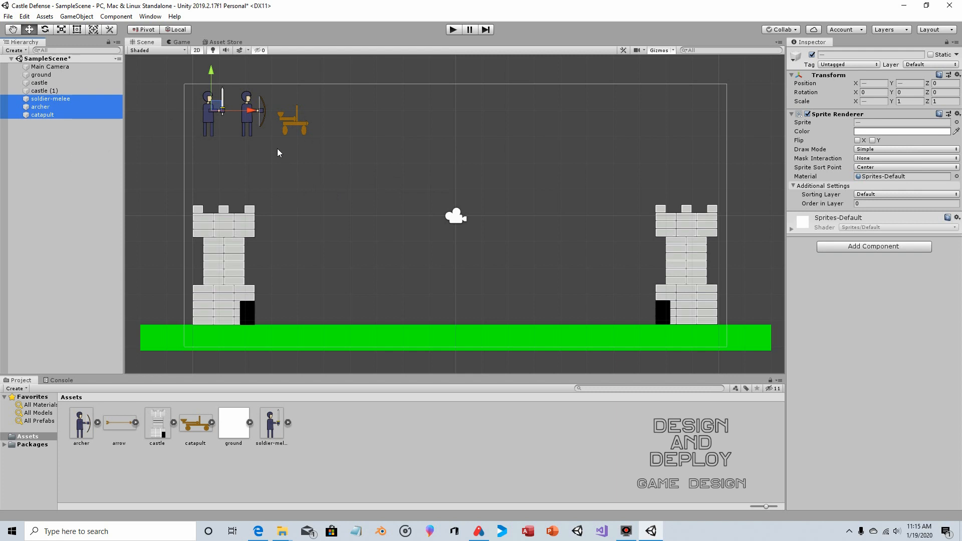
{"action": "left_click", "coordinate": [844, 248]}
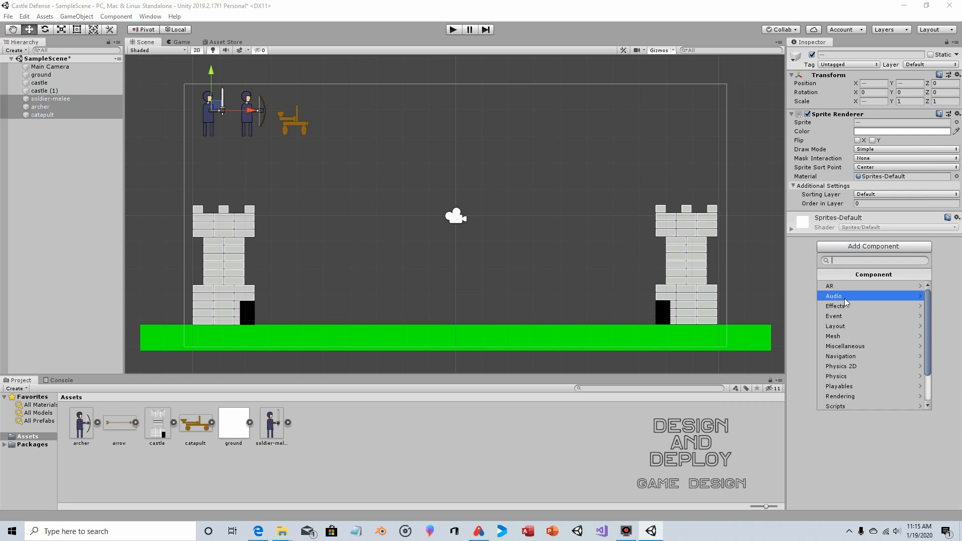
{"action": "left_click", "coordinate": [861, 365]}
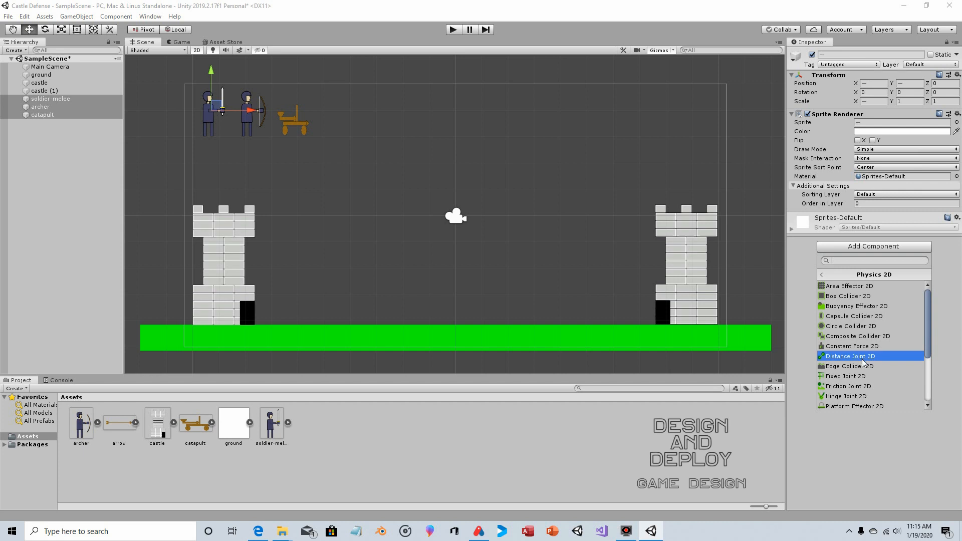
{"action": "left_click", "coordinate": [852, 297]}
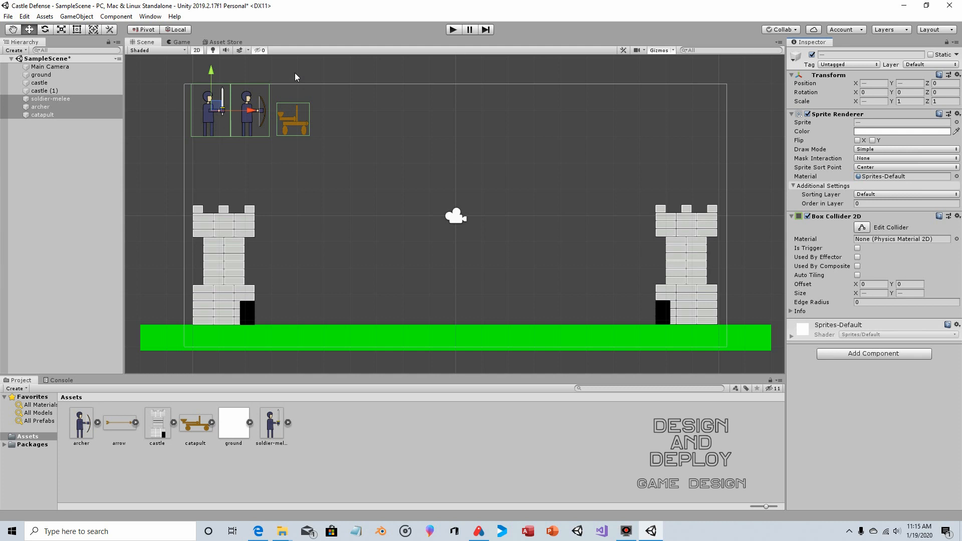
Narrow the soldier-melee's box collider from both sides so it fits closely around the figure and sword
{"action": "left_click", "coordinate": [52, 161]}
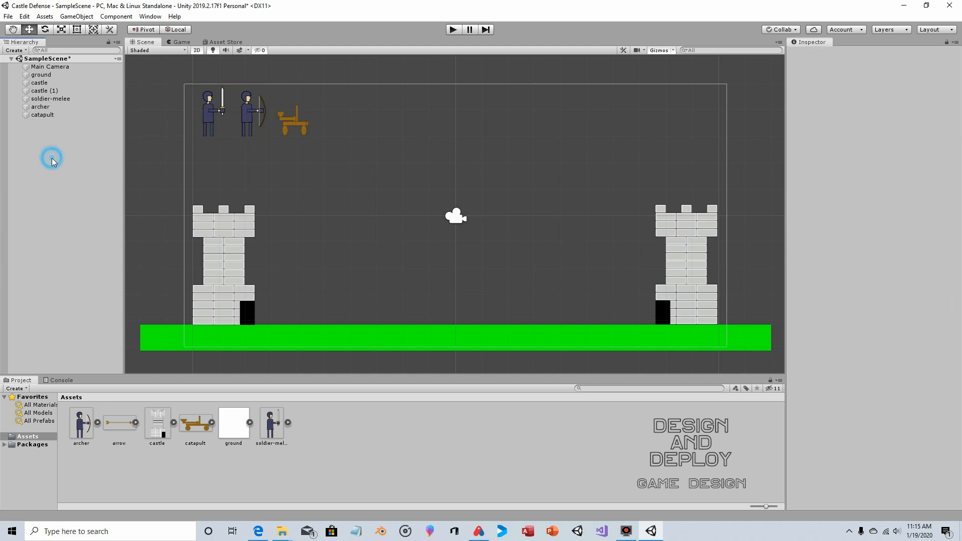
{"action": "left_click", "coordinate": [201, 105]}
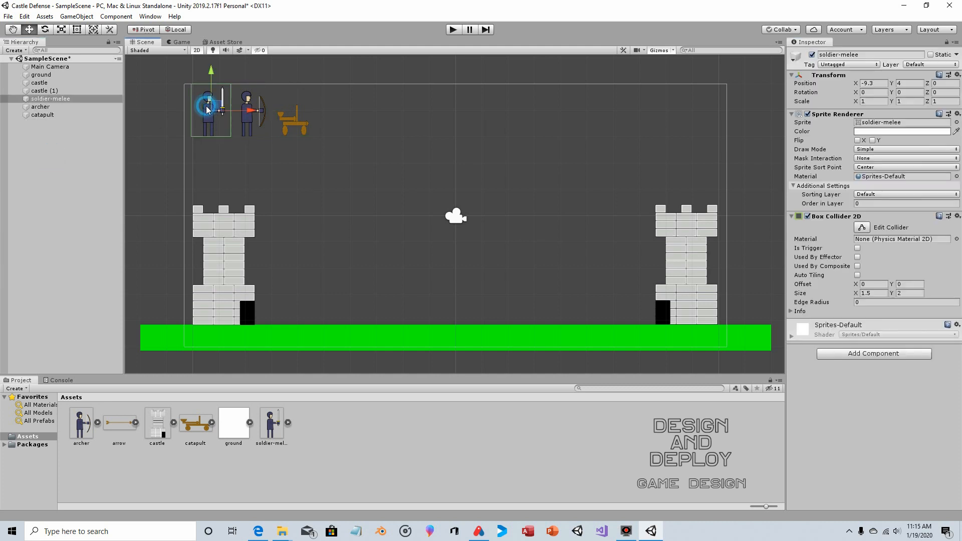
{"action": "left_click", "coordinate": [247, 124]}
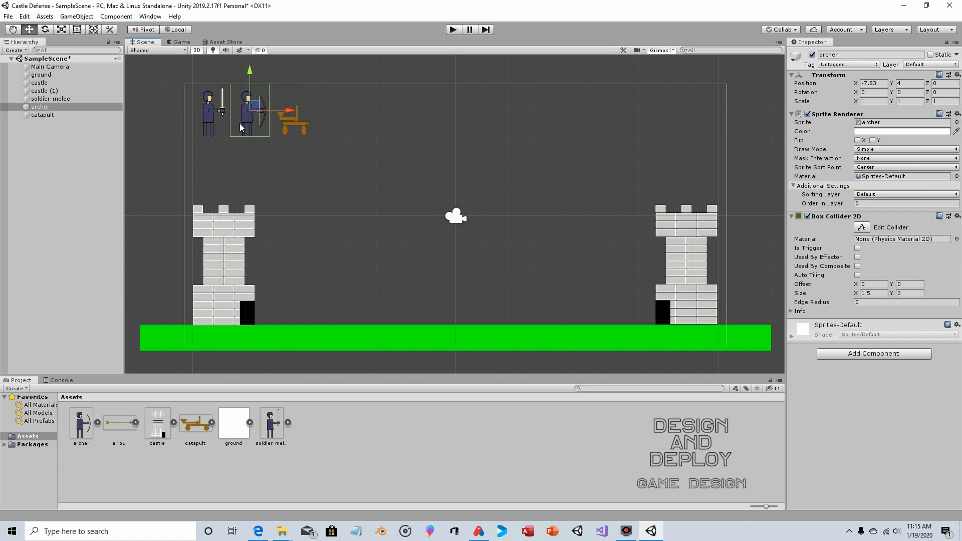
{"action": "left_click", "coordinate": [212, 112]}
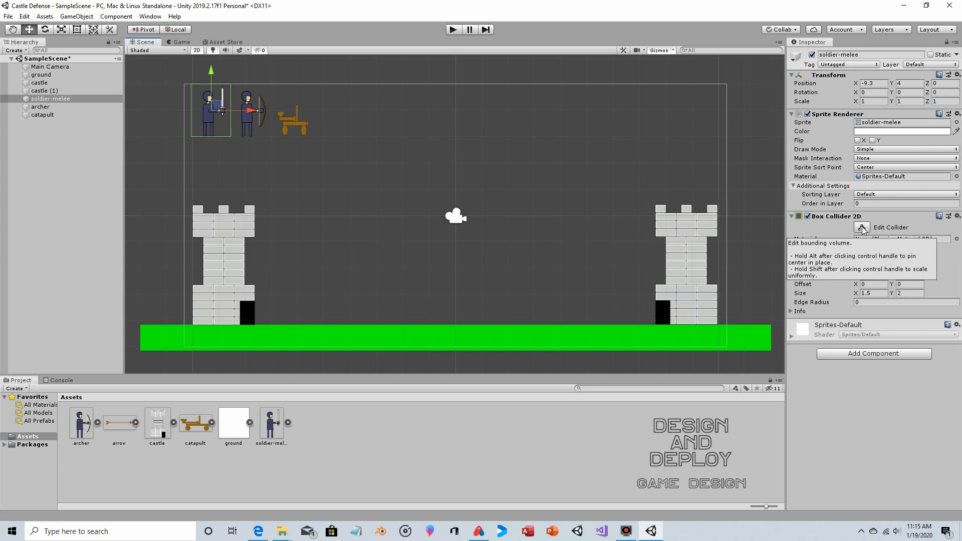
{"action": "left_click", "coordinate": [862, 228]}
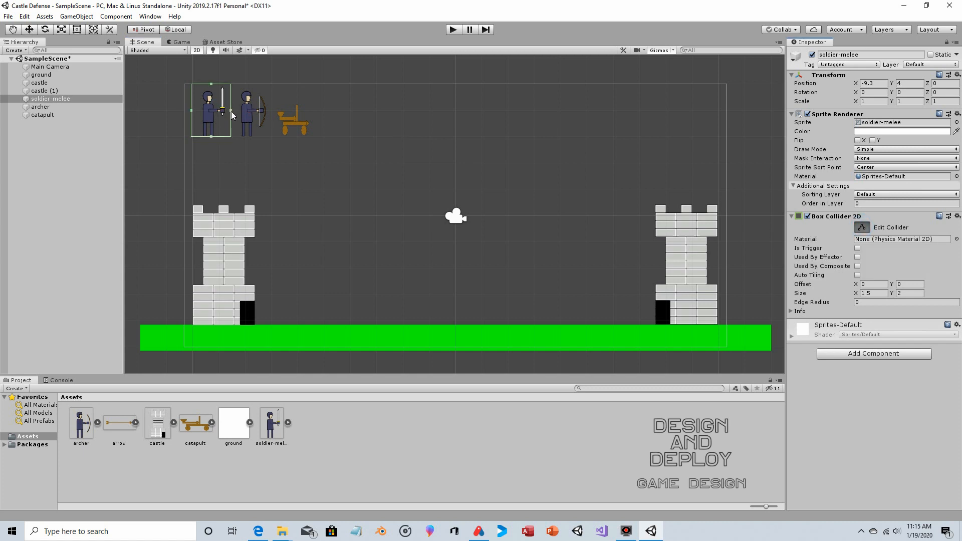
{"action": "left_click_drag", "start_coordinate": [230, 112], "coordinate": [196, 111]}
Narrow the archer's box collider from both sides so it fits closely around the figure and bow
{"action": "left_click", "coordinate": [247, 109]}
{"action": "key", "text": "w"}
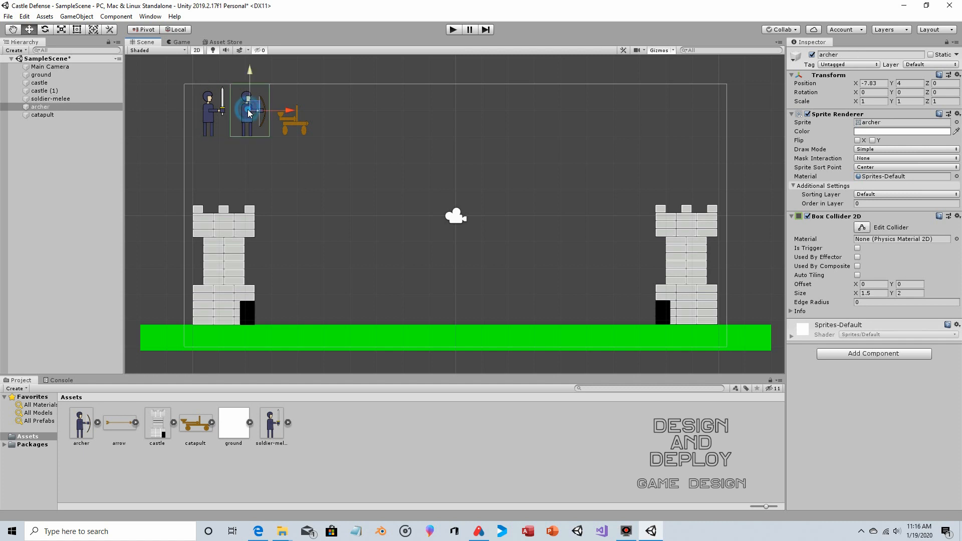
{"action": "left_click", "coordinate": [861, 228]}
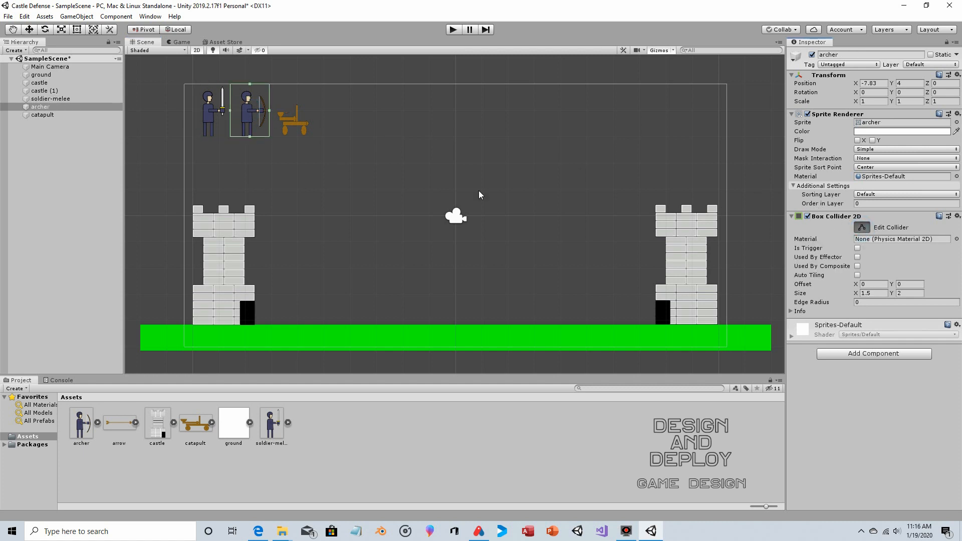
{"action": "left_click_drag", "start_coordinate": [232, 112], "coordinate": [237, 110]}
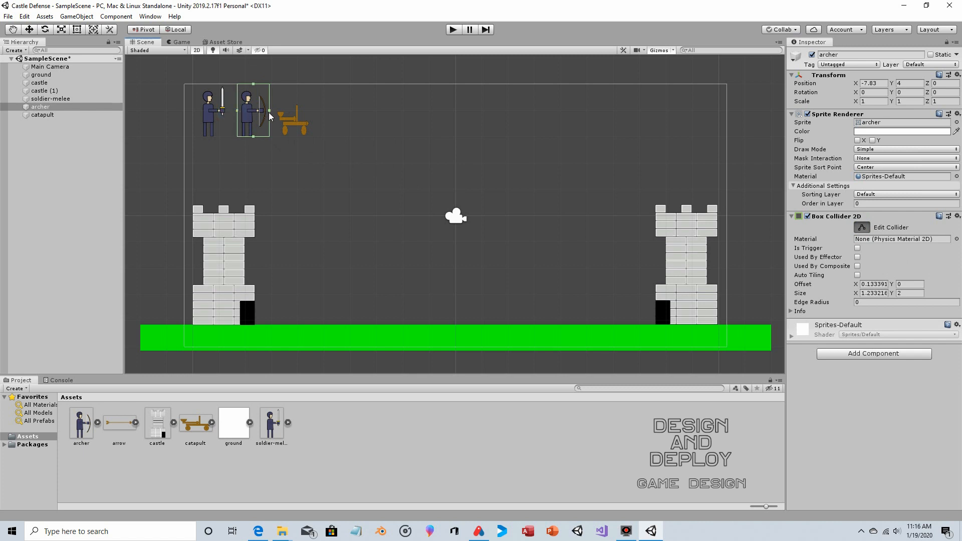
{"action": "left_click_drag", "start_coordinate": [269, 108], "coordinate": [267, 108]}
Extend the catapult's box collider upward to a Y size of about 1.82, nearly as tall as the other units' colliders
{"action": "left_click", "coordinate": [296, 127]}
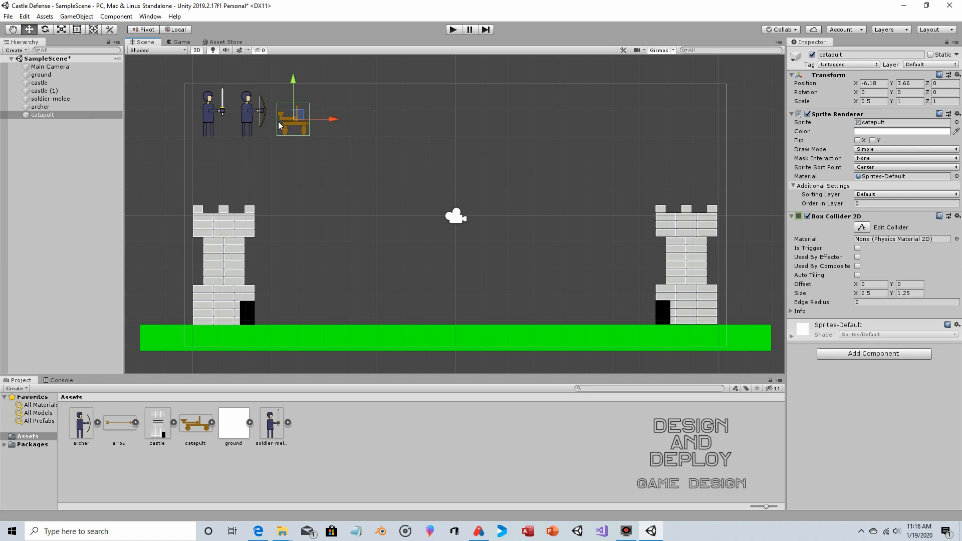
{"action": "left_click", "coordinate": [862, 227]}
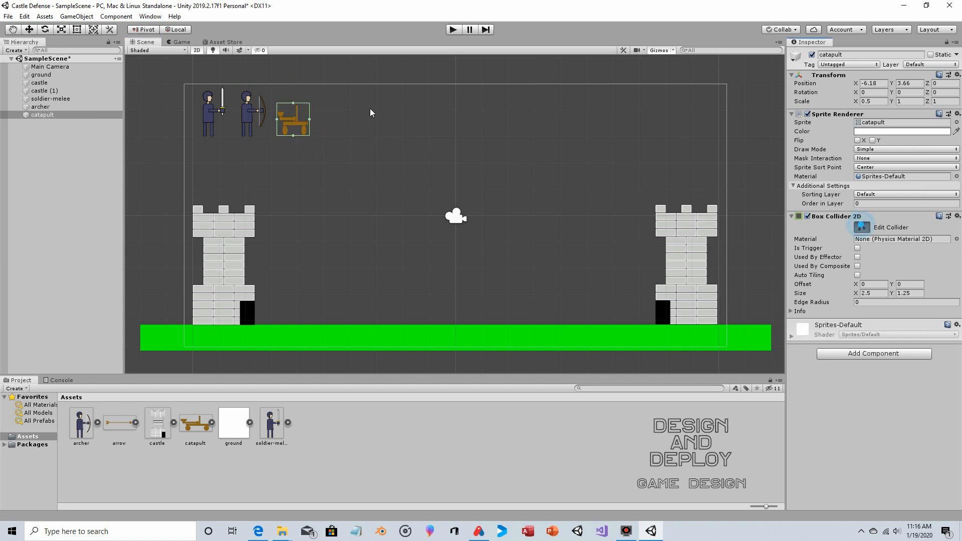
{"action": "left_click_drag", "start_coordinate": [293, 103], "coordinate": [293, 87]}
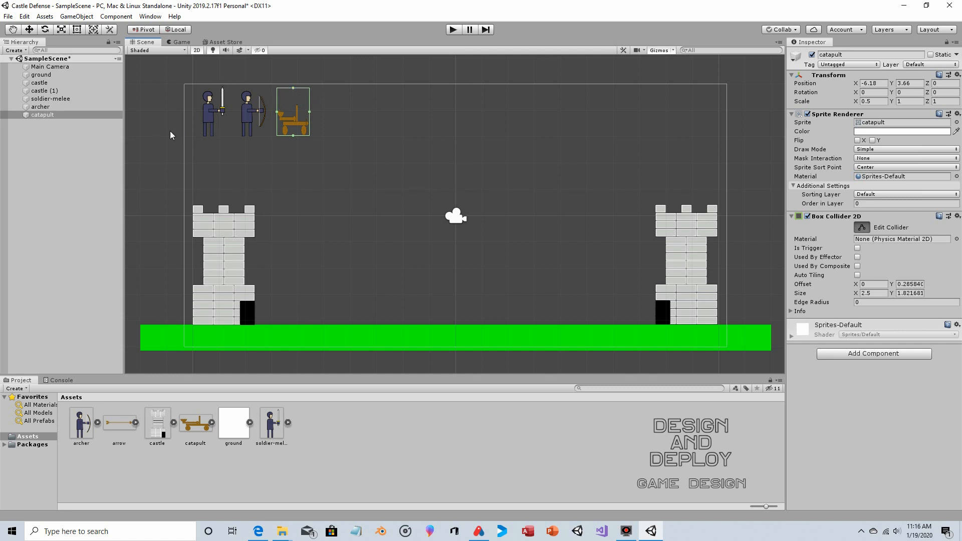
Compare the three units' colliders and raise the top of the catapult's box collider to a Y size of about 1.92
{"action": "left_click", "coordinate": [37, 100], "text": "shift"}
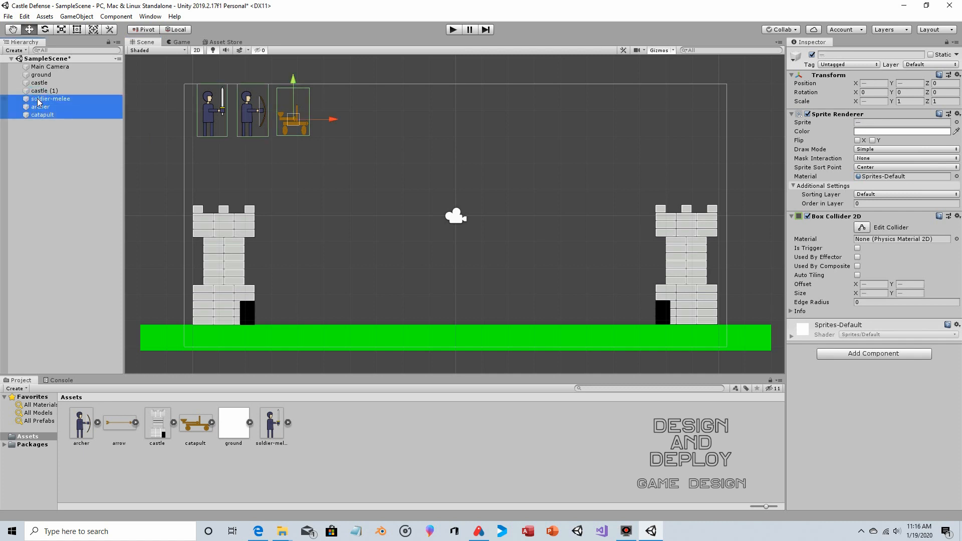
{"action": "left_click", "coordinate": [302, 94]}
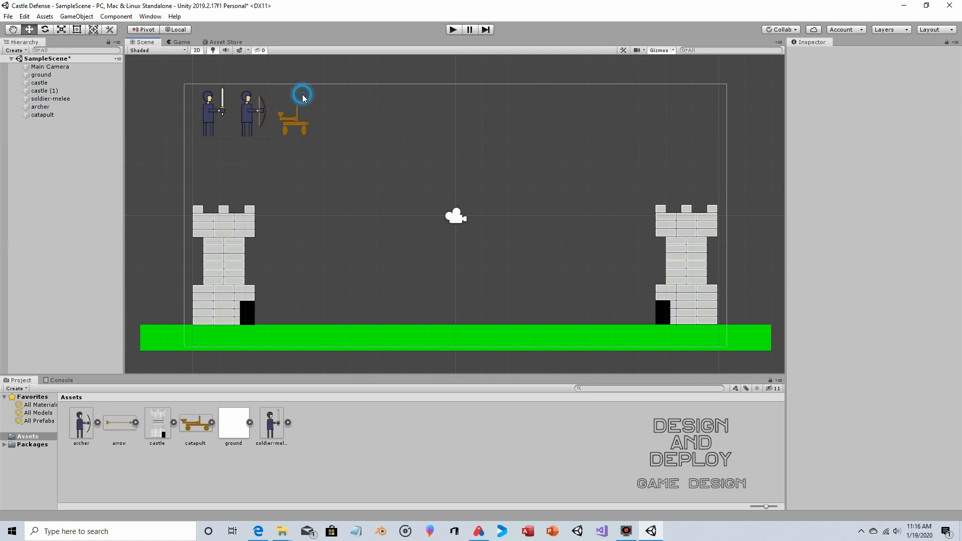
{"action": "left_click", "coordinate": [296, 124]}
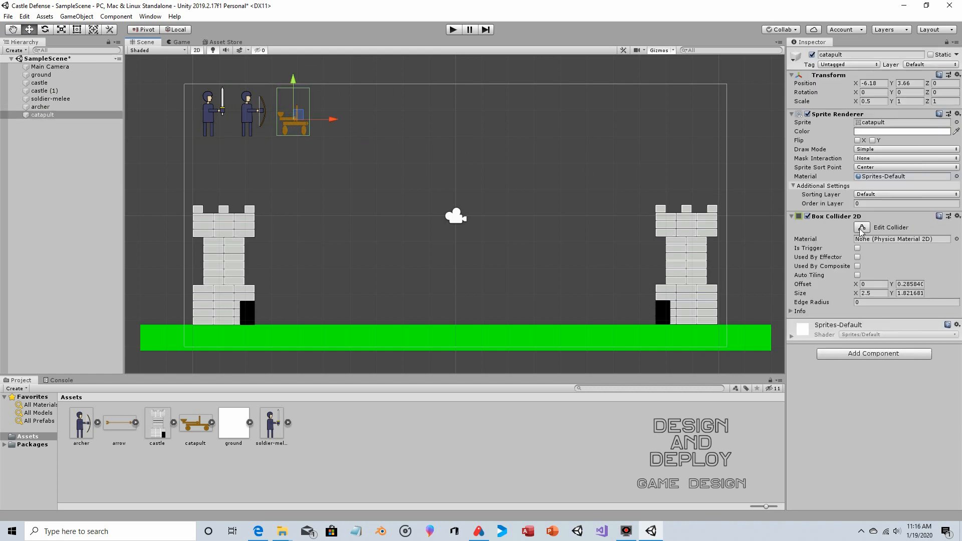
{"action": "left_click", "coordinate": [861, 228]}
{"action": "left_click_drag", "start_coordinate": [291, 87], "coordinate": [293, 84]}
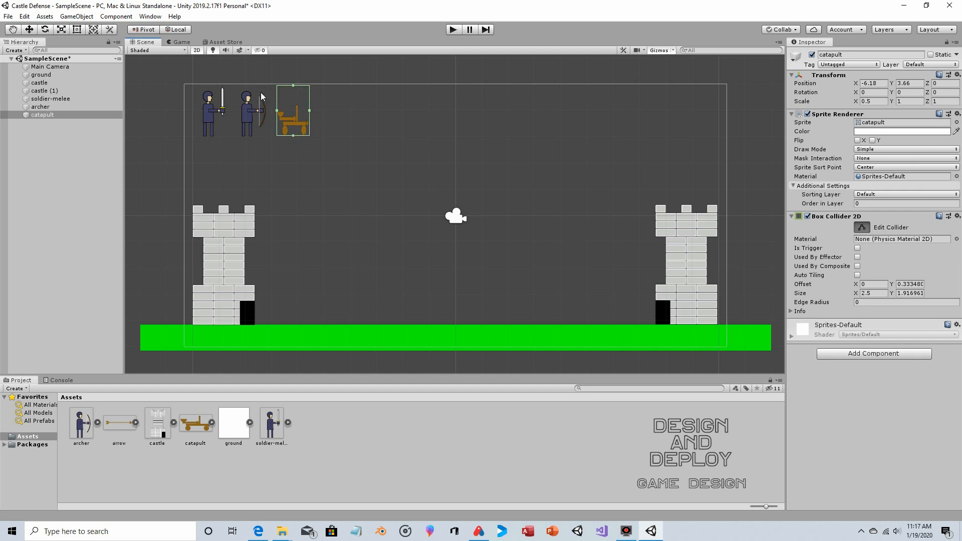
{"action": "left_click", "coordinate": [64, 154]}
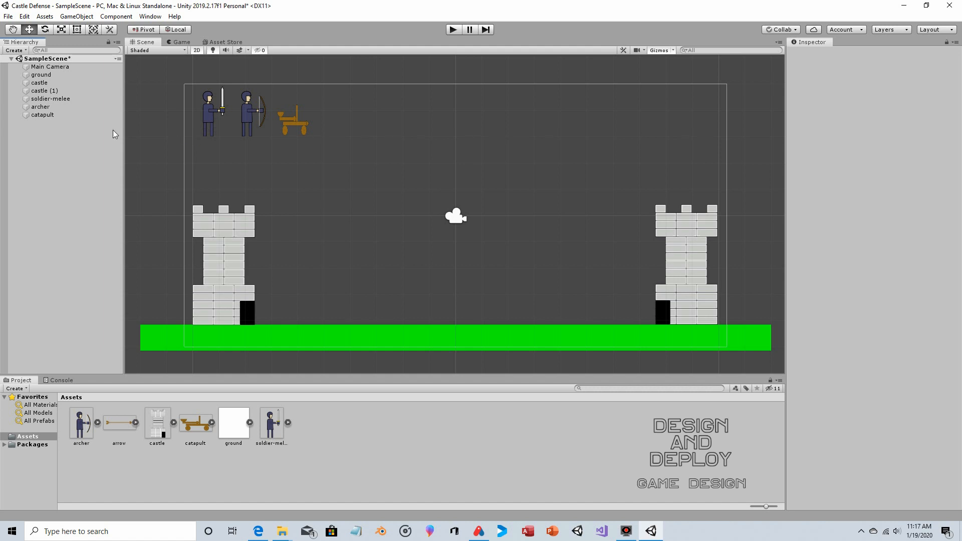
Add a second soldier-melee sprite to the scene hierarchy as a new object at the origin
{"action": "left_click", "coordinate": [48, 98]}
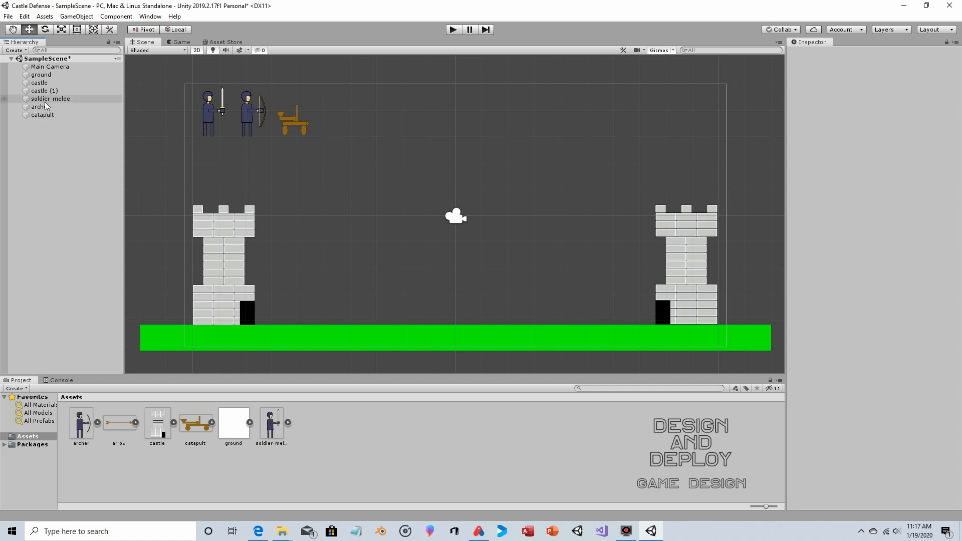
{"action": "left_click", "coordinate": [48, 136]}
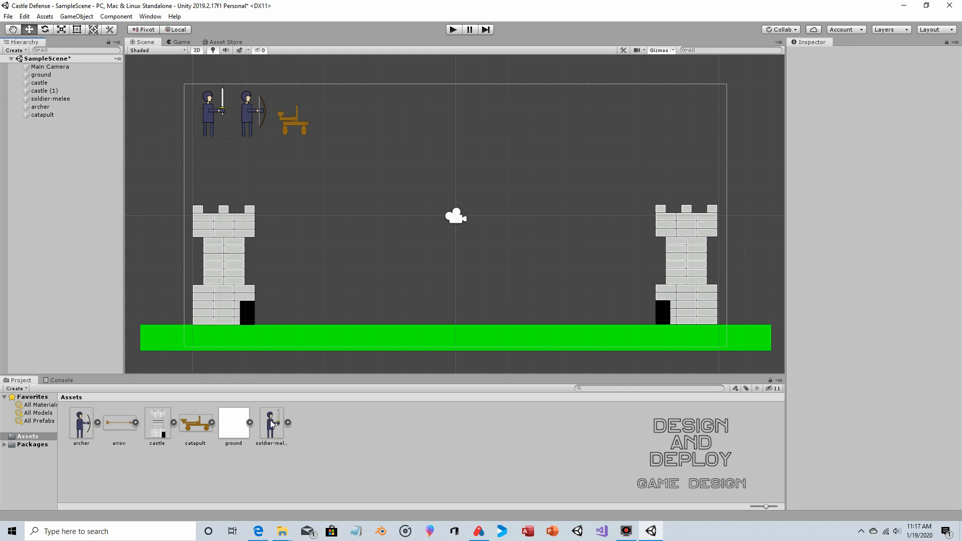
{"action": "left_click_drag", "start_coordinate": [271, 425], "coordinate": [55, 238]}
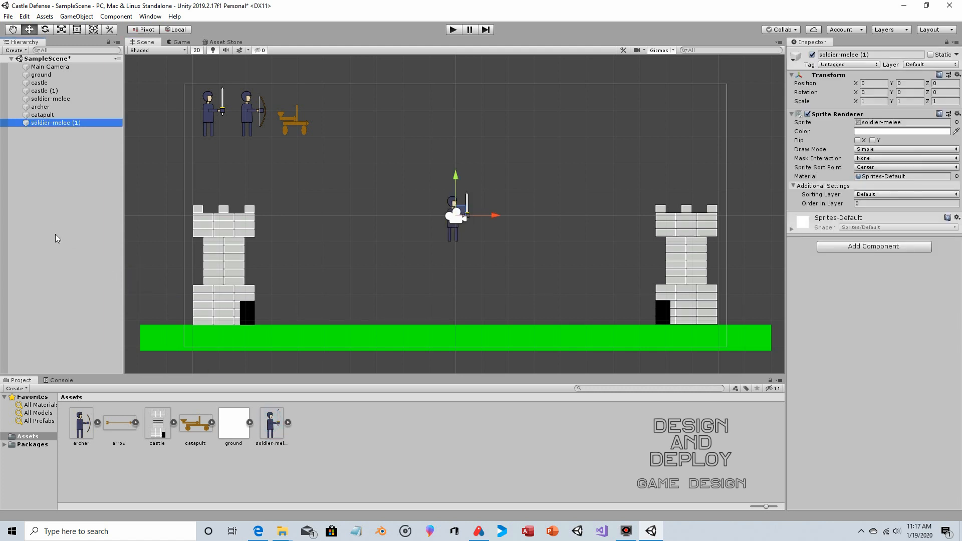
Rename the new soldier object as soldiermelee, without the hyphen and number
{"action": "left_click", "coordinate": [86, 124]}
{"action": "left_click", "coordinate": [91, 123]}
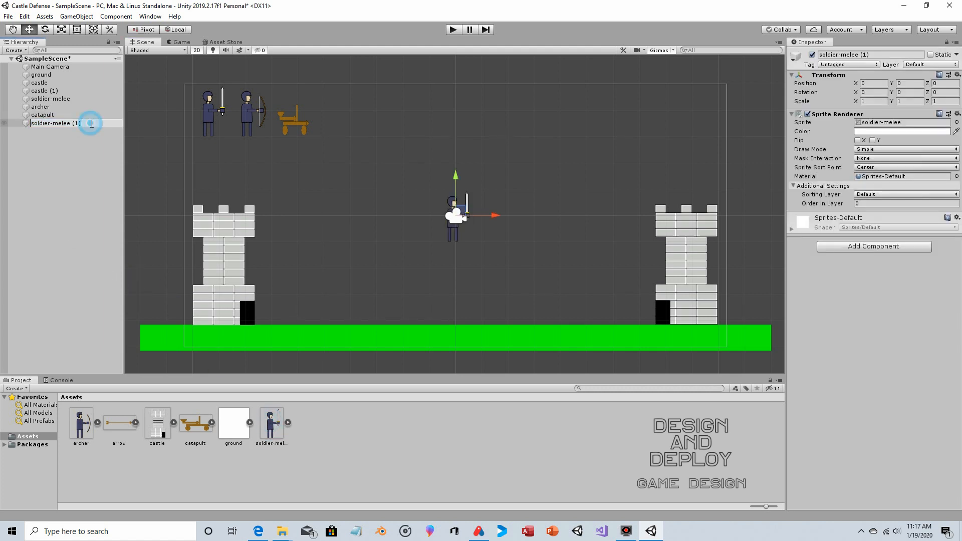
{"action": "key", "text": "BackSpace"}
{"action": "key", "text": "BackSpace"}
{"action": "key", "text": "BackSpace"}
{"action": "key", "text": "BackSpace"}
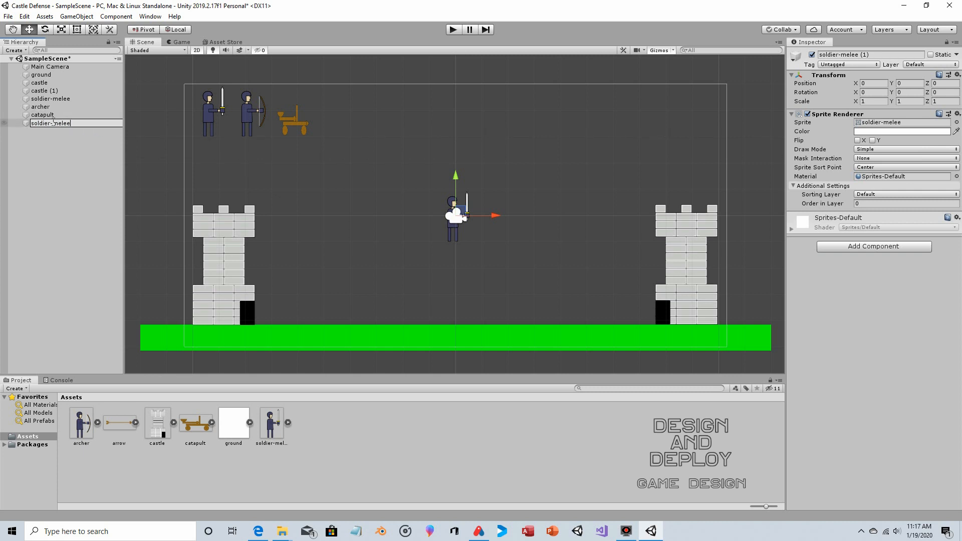
{"action": "left_click", "coordinate": [53, 123]}
{"action": "key", "text": "BackSpace"}
{"action": "left_click", "coordinate": [77, 146]}
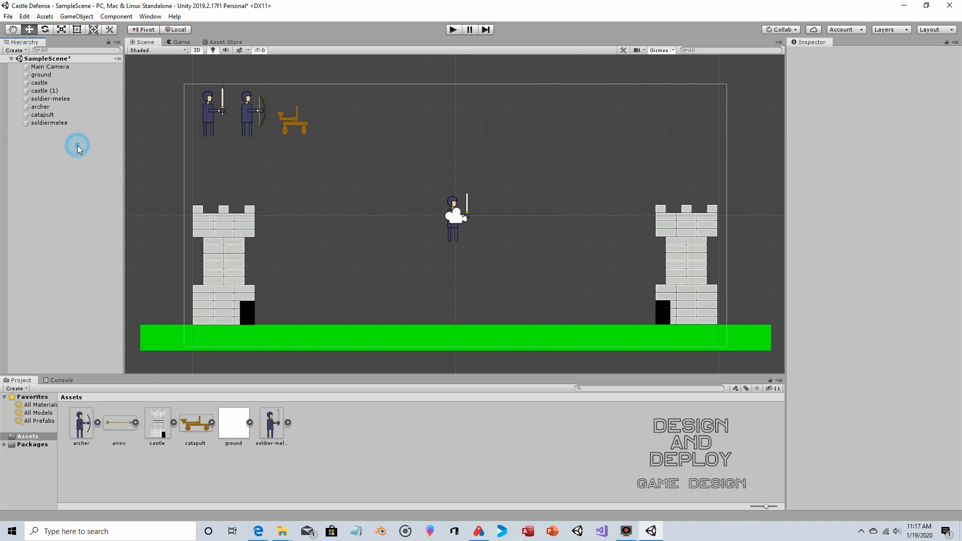
Move soldiermelee down onto the ground beside the left castle's door, at about X -7.11, Y -3.13
{"action": "left_click", "coordinate": [51, 123]}
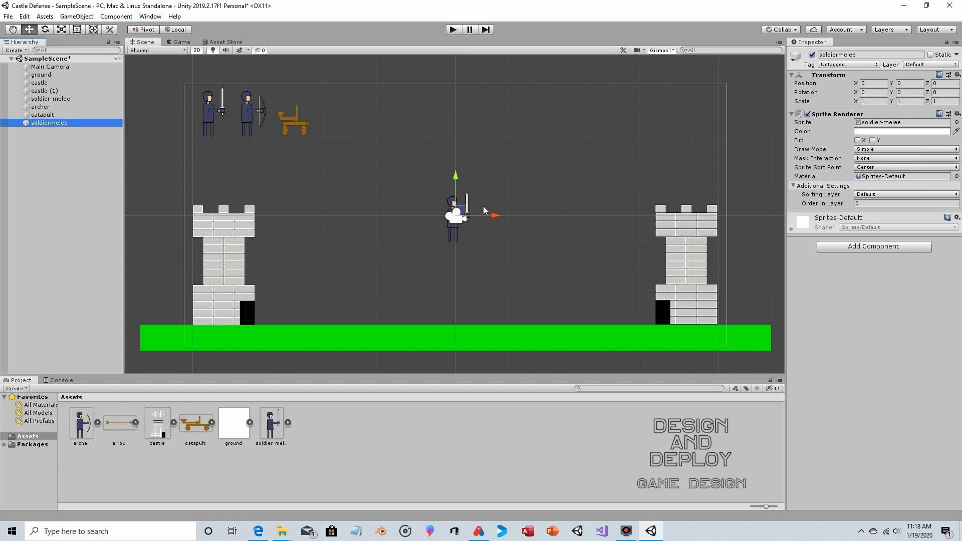
{"action": "left_click_drag", "start_coordinate": [457, 173], "coordinate": [458, 256]}
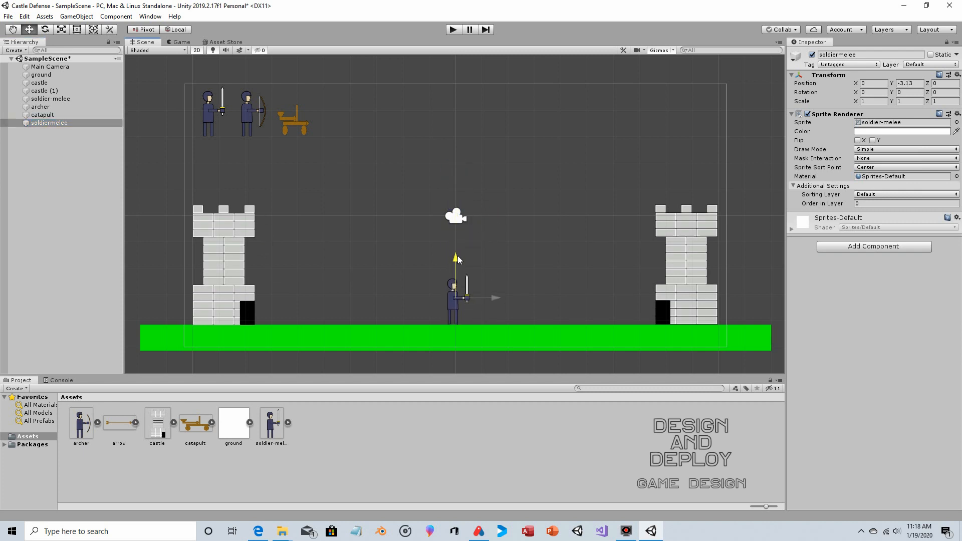
{"action": "left_click_drag", "start_coordinate": [494, 297], "coordinate": [308, 309]}
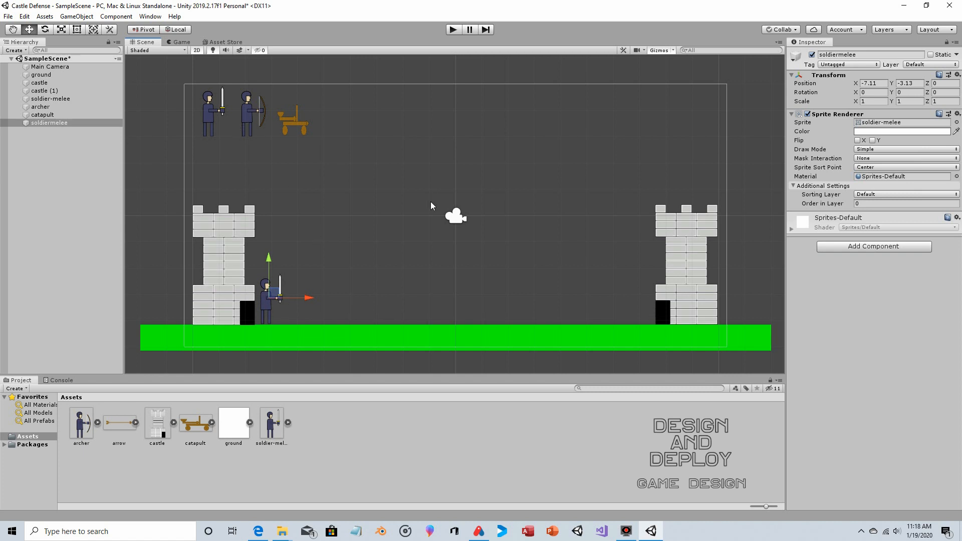
Add a Box Collider 2D component to soldiermelee
{"action": "left_click", "coordinate": [828, 247]}
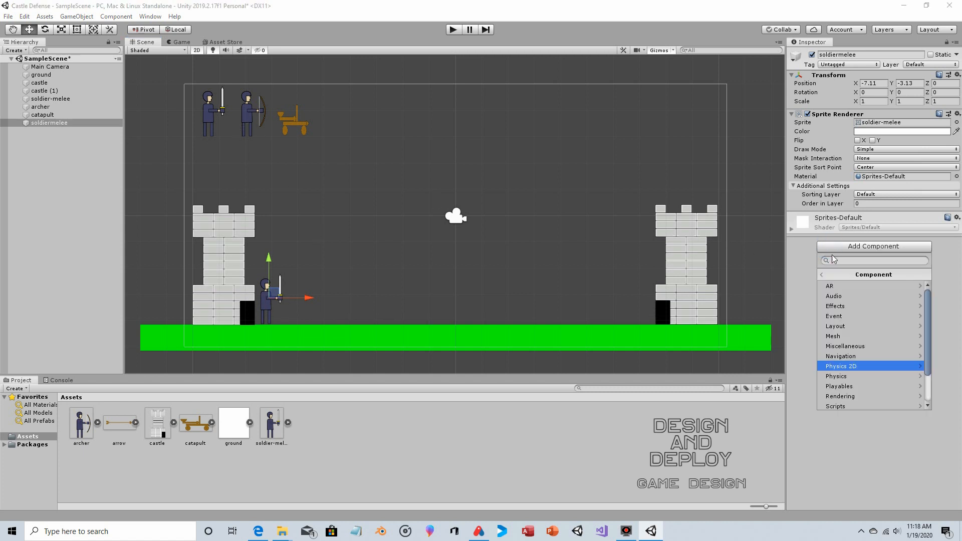
{"action": "left_click", "coordinate": [849, 368]}
{"action": "left_click", "coordinate": [850, 298]}
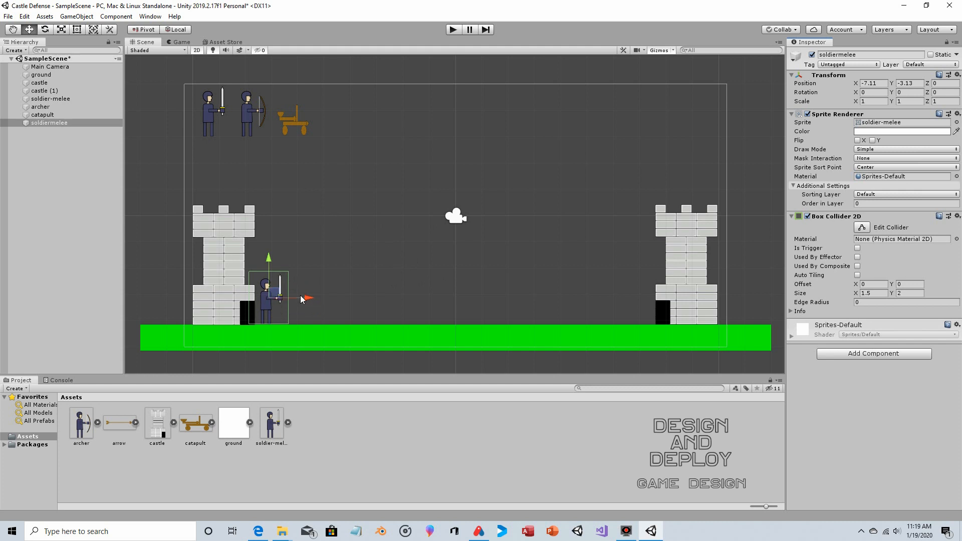
Add a Rigidbody 2D component to soldiermelee and set its gravity scale to 0
{"action": "left_click", "coordinate": [839, 355]}
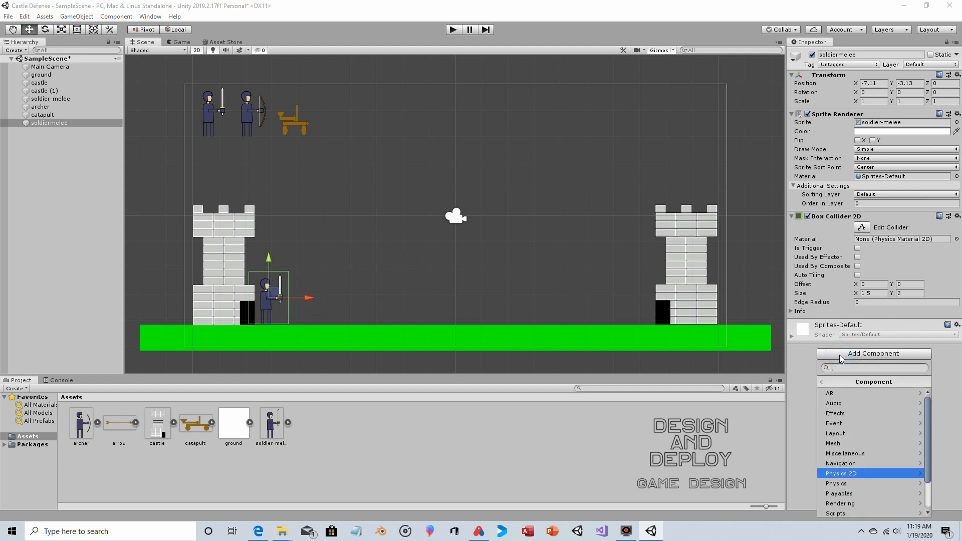
{"action": "left_click", "coordinate": [843, 473]}
{"action": "scroll", "coordinate": [855, 435], "scroll_direction": "down", "scroll_amount": 2}
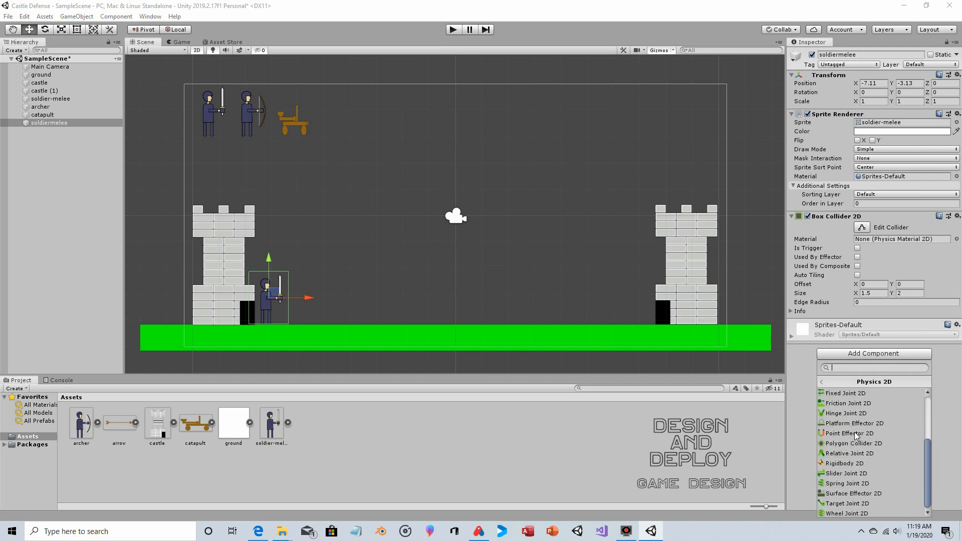
{"action": "left_click", "coordinate": [857, 463]}
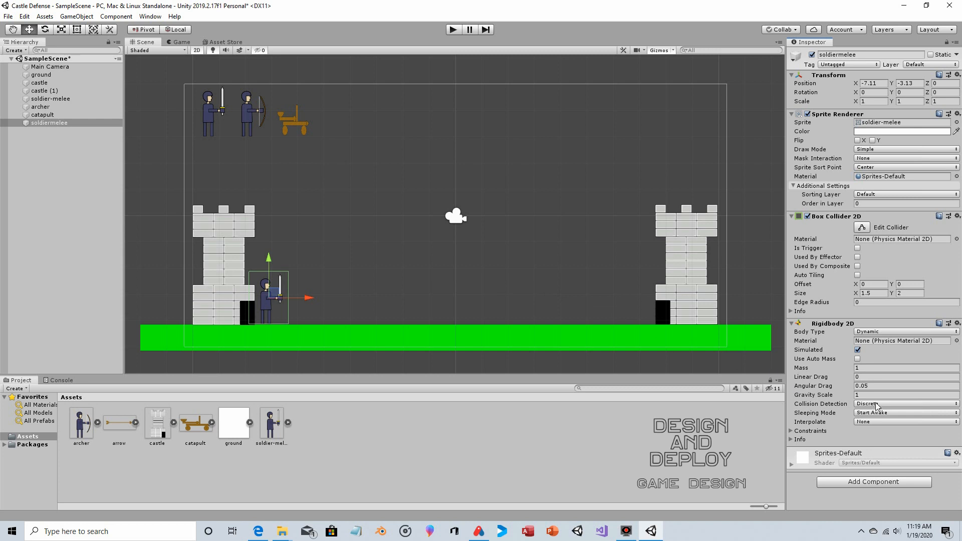
{"action": "left_click", "coordinate": [865, 395]}
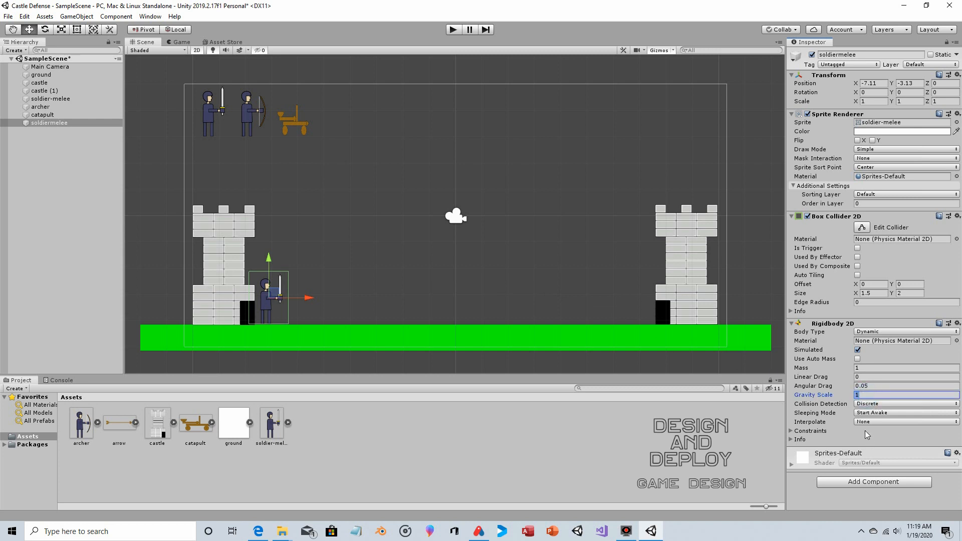
{"action": "type", "text": "0"}
{"action": "left_click_drag", "start_coordinate": [308, 298], "coordinate": [647, 312]}
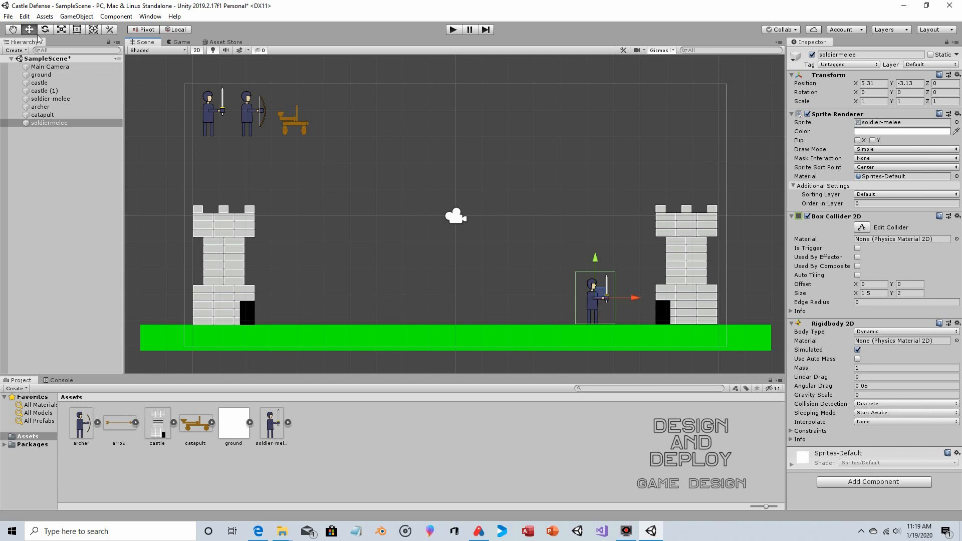
{"action": "left_click", "coordinate": [24, 16]}
{"action": "left_click", "coordinate": [31, 28]}
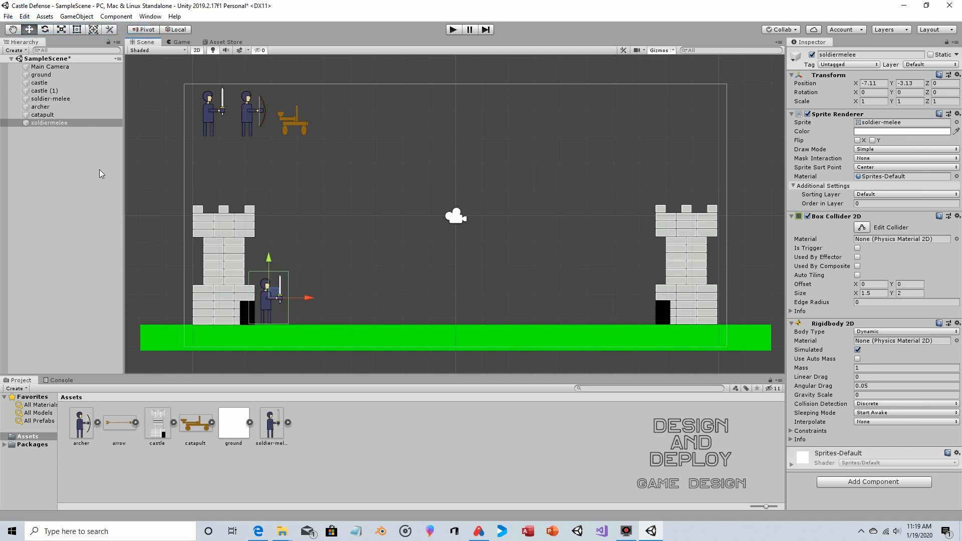
Create a C# script named meleecon in the Assets folder
{"action": "right_click", "coordinate": [326, 422]}
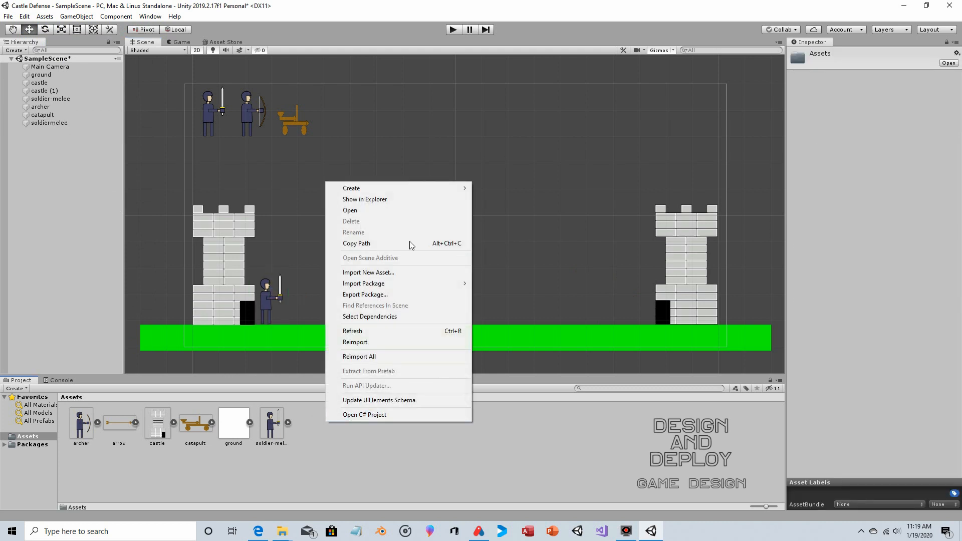
{"action": "mouse_move", "coordinate": [416, 189]}
{"action": "left_click", "coordinate": [500, 158]}
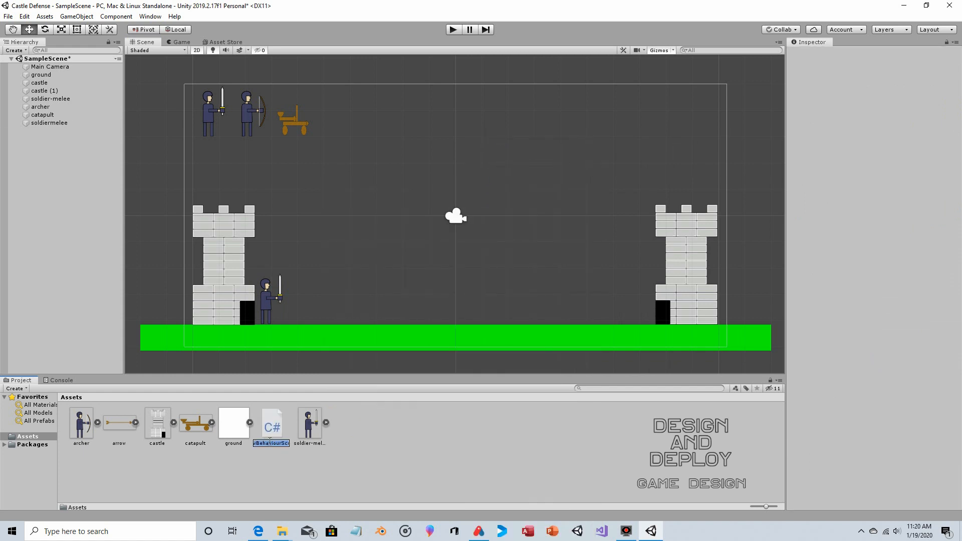
{"action": "type", "text": "meleecon"}
{"action": "left_click", "coordinate": [378, 439]}
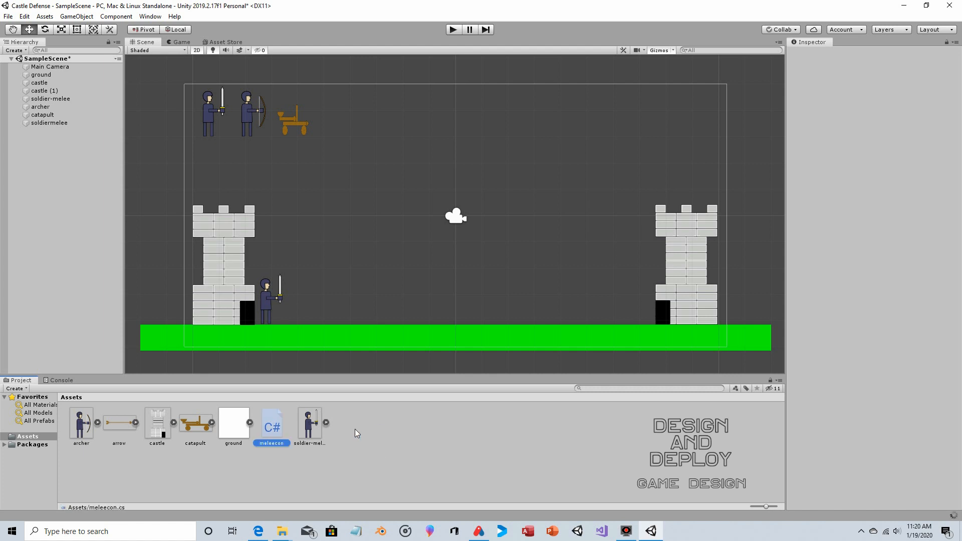
Attach the meleecon script to soldiermelee and open the script in Visual Studio
{"action": "left_click", "coordinate": [43, 123]}
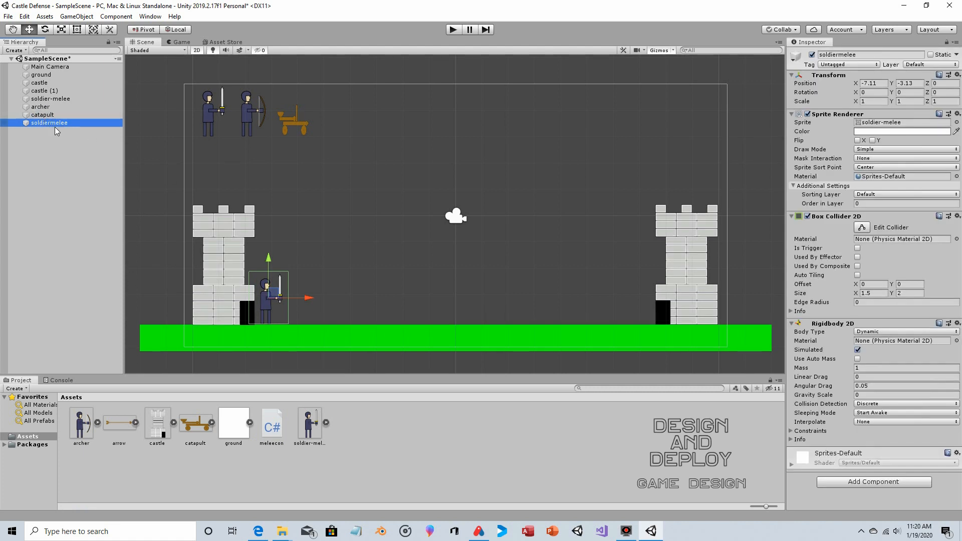
{"action": "left_click_drag", "start_coordinate": [286, 431], "coordinate": [843, 492]}
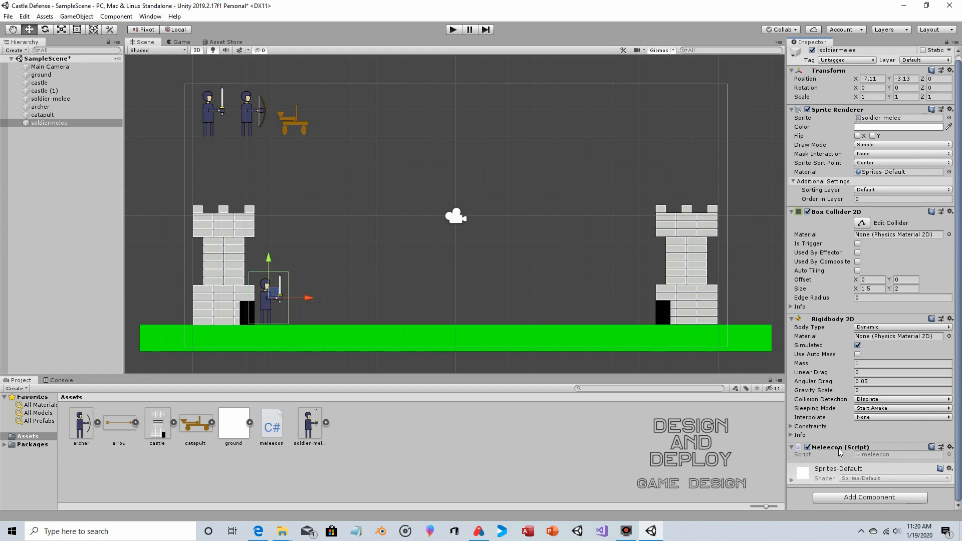
{"action": "double_click", "coordinate": [277, 427]}
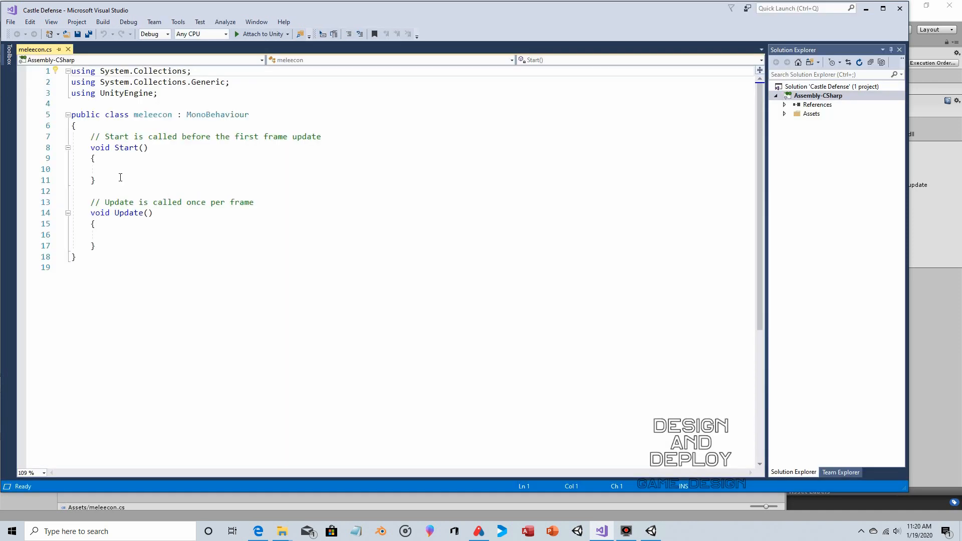
Delete the two default comment lines above the Start and Update methods in meleecon.cs
{"action": "double_click", "coordinate": [94, 137]}
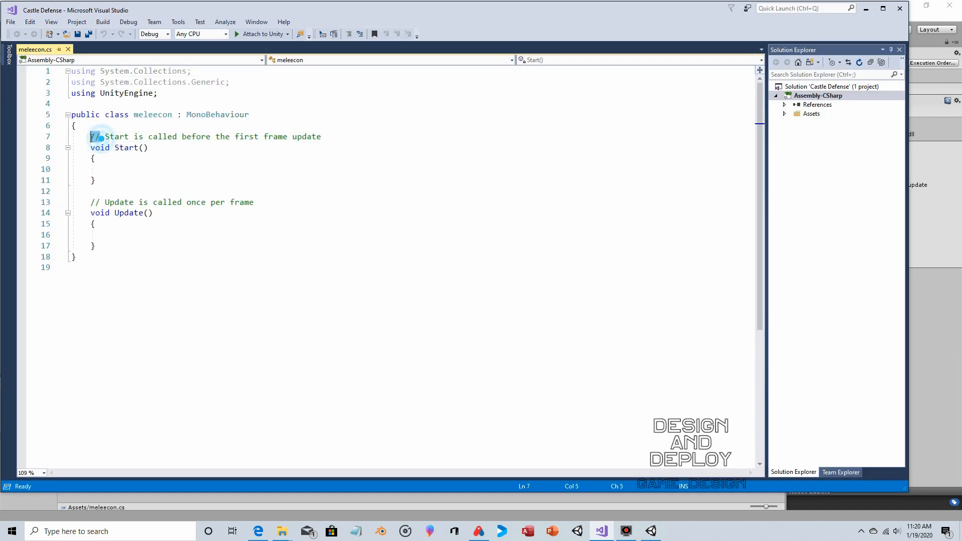
{"action": "double_click", "coordinate": [95, 202]}
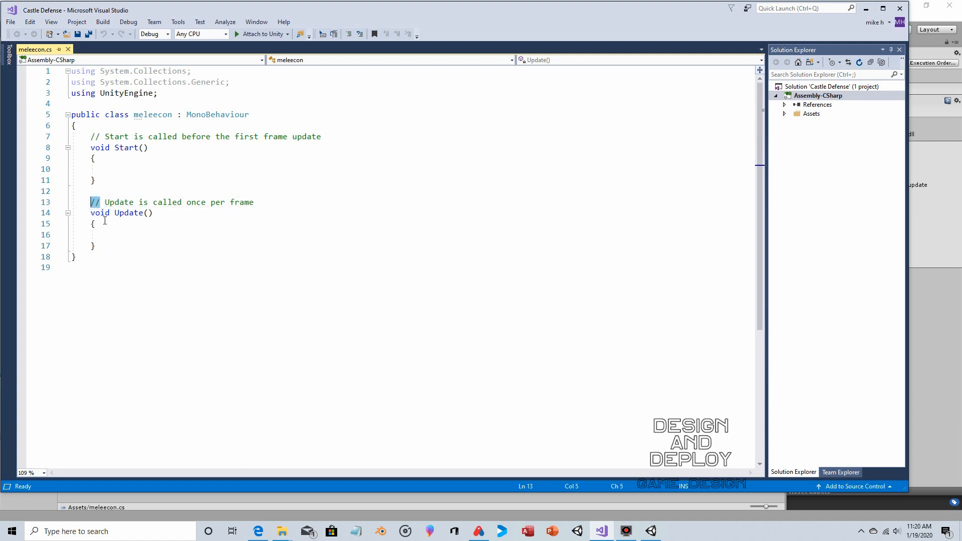
{"action": "left_click_drag", "start_coordinate": [321, 137], "coordinate": [86, 136]}
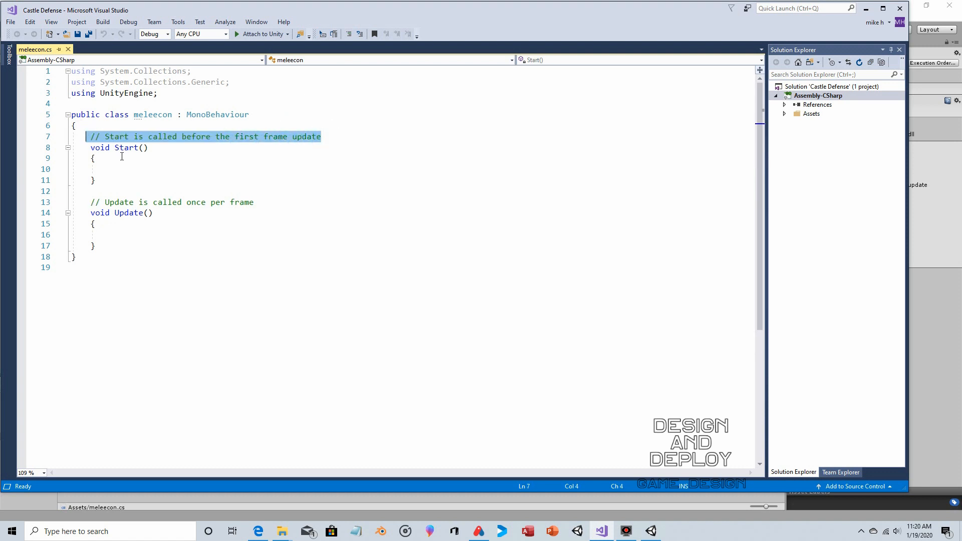
{"action": "key", "text": "Delete"}
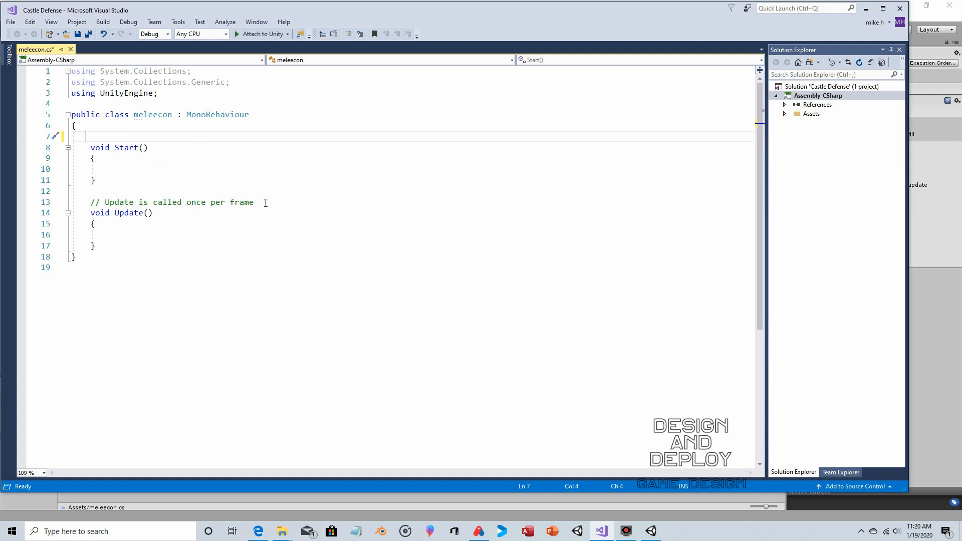
{"action": "left_click_drag", "start_coordinate": [260, 202], "coordinate": [91, 202]}
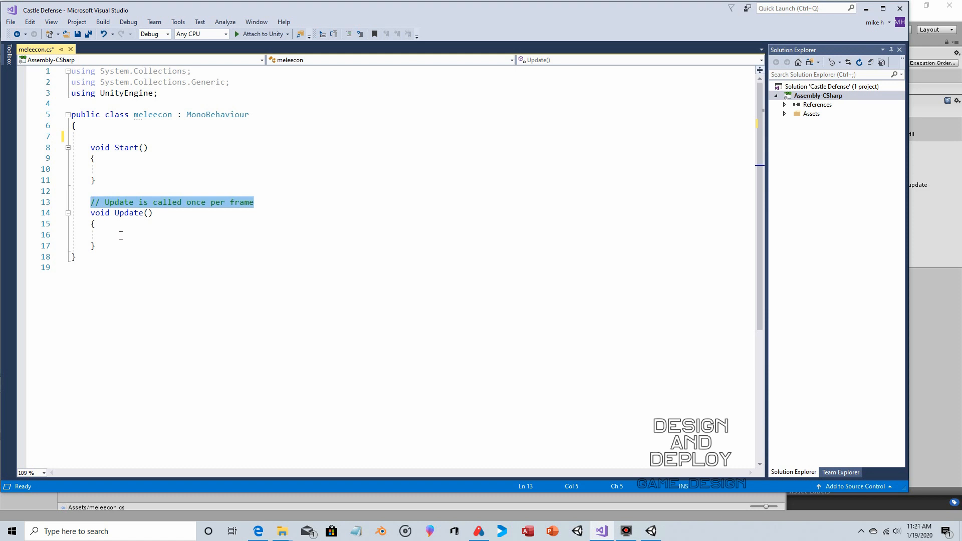
{"action": "key", "text": "Delete"}
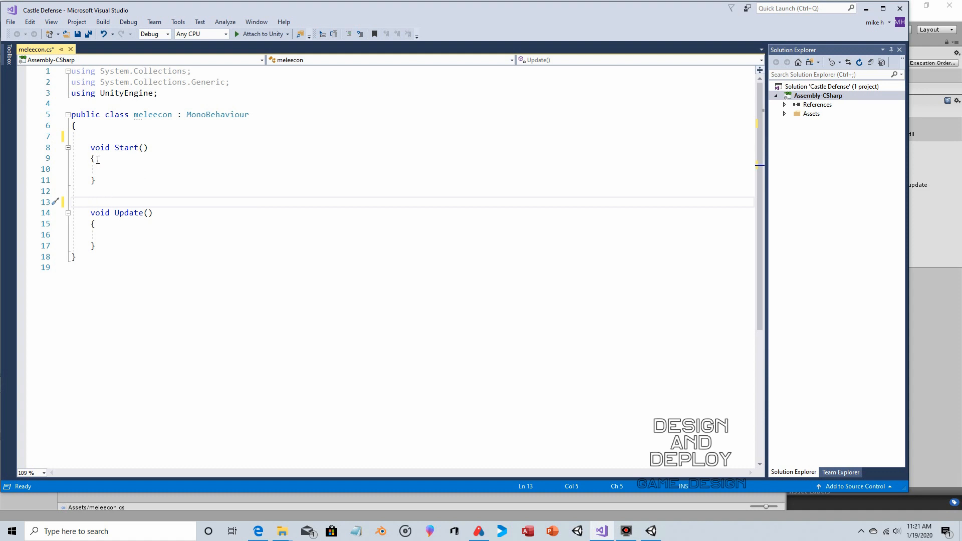
Begin a generic GetComponent<> call inside the body of the Start method
{"action": "left_click_drag", "start_coordinate": [90, 148], "coordinate": [97, 180]}
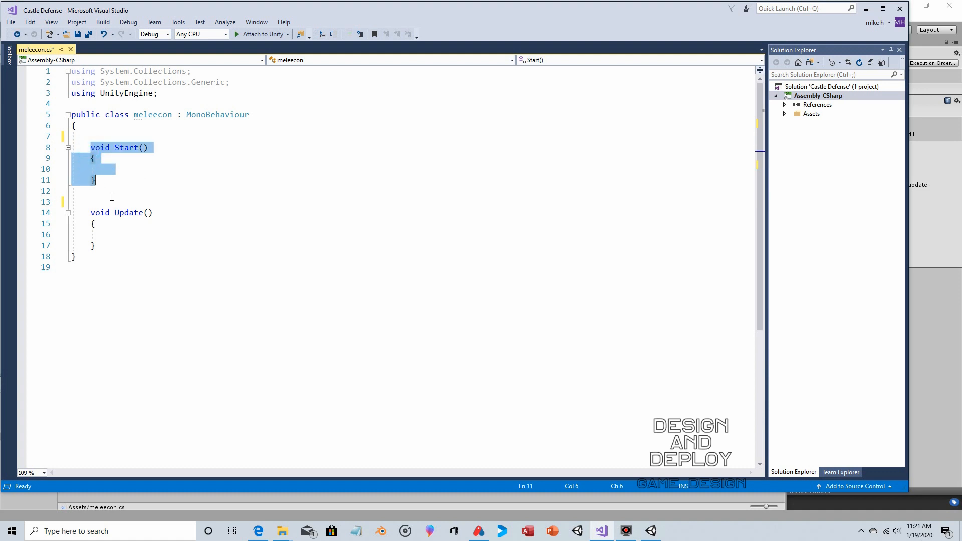
{"action": "left_click", "coordinate": [113, 168]}
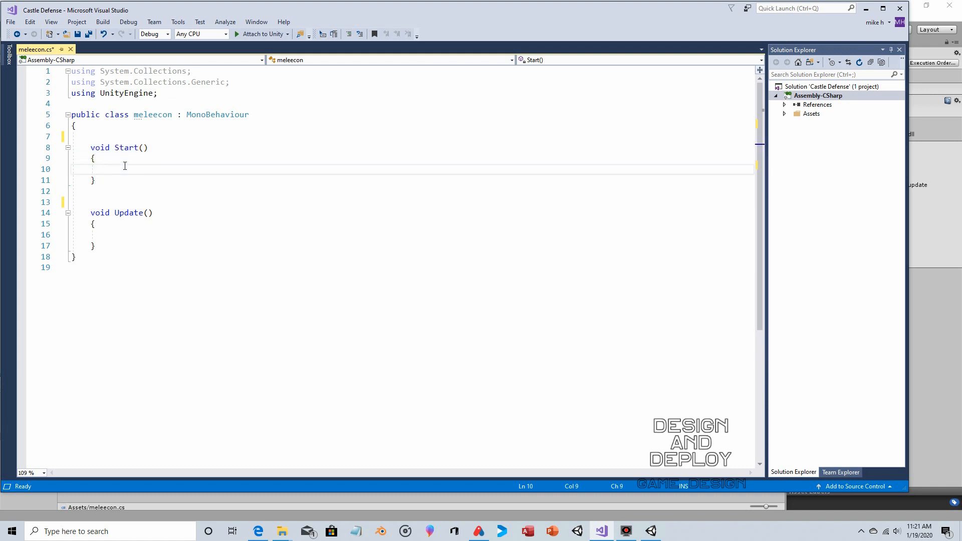
{"action": "type", "text": "GetCom"}
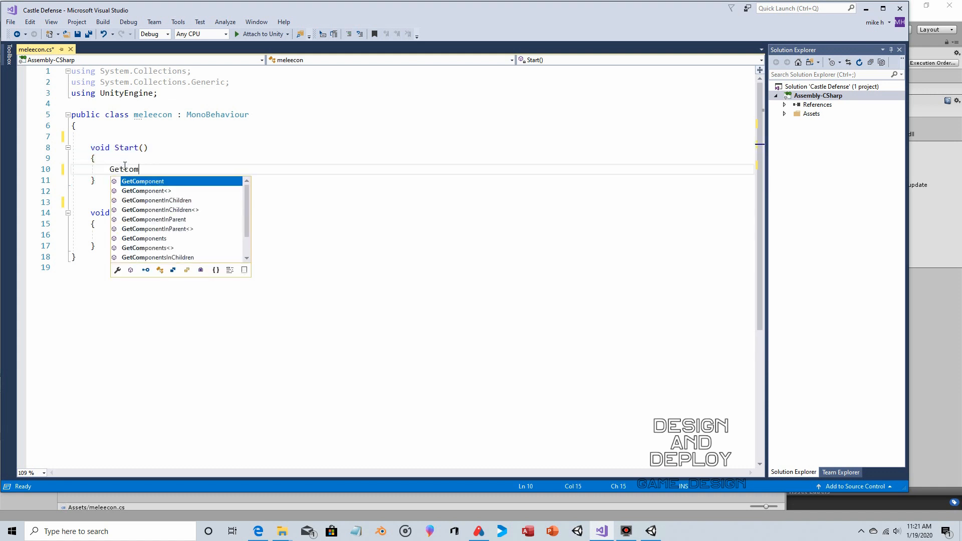
{"action": "key", "text": "Tab"}
{"action": "type", "text": "<"}
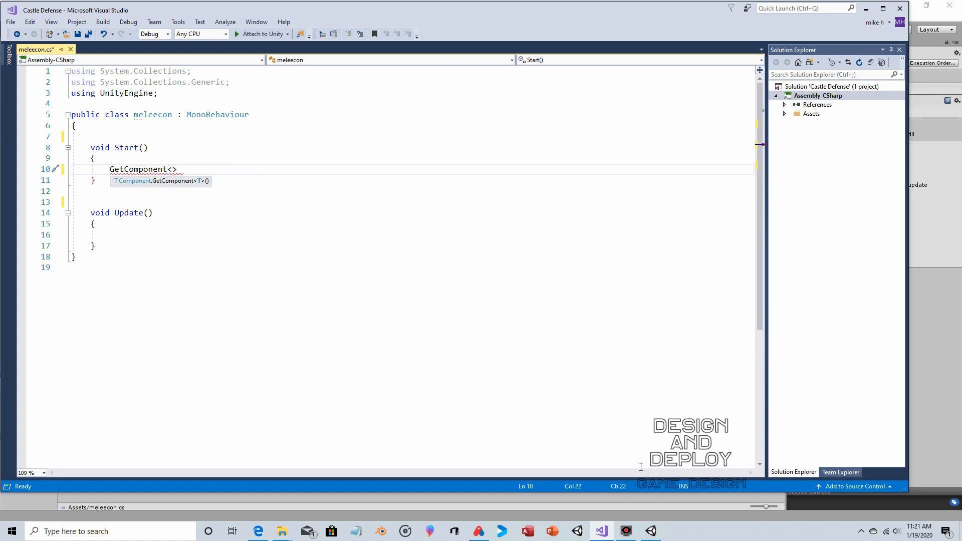
Look at soldiermelee's components in Unity, return to Visual Studio and enter Rigidbody2D as the GetComponent type
{"action": "left_click", "coordinate": [651, 531]}
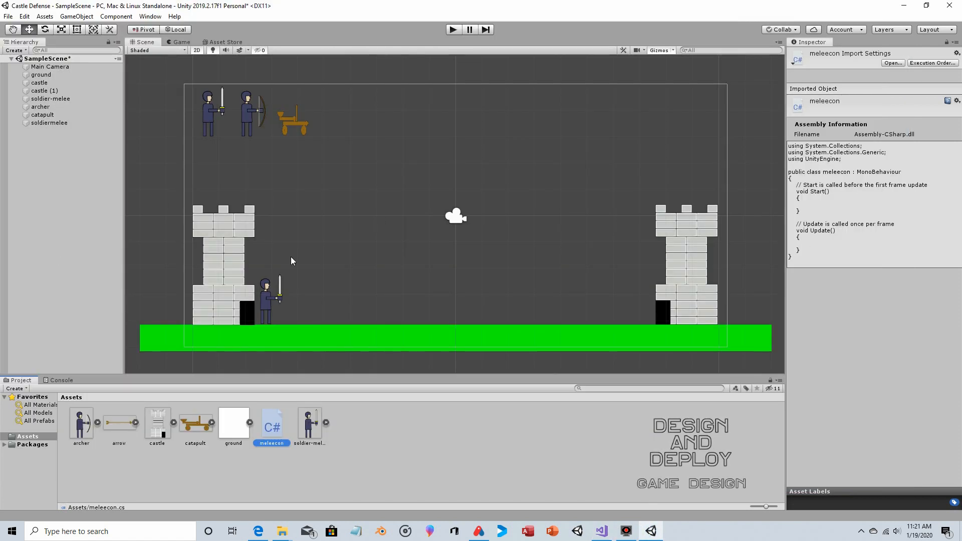
{"action": "left_click", "coordinate": [265, 298]}
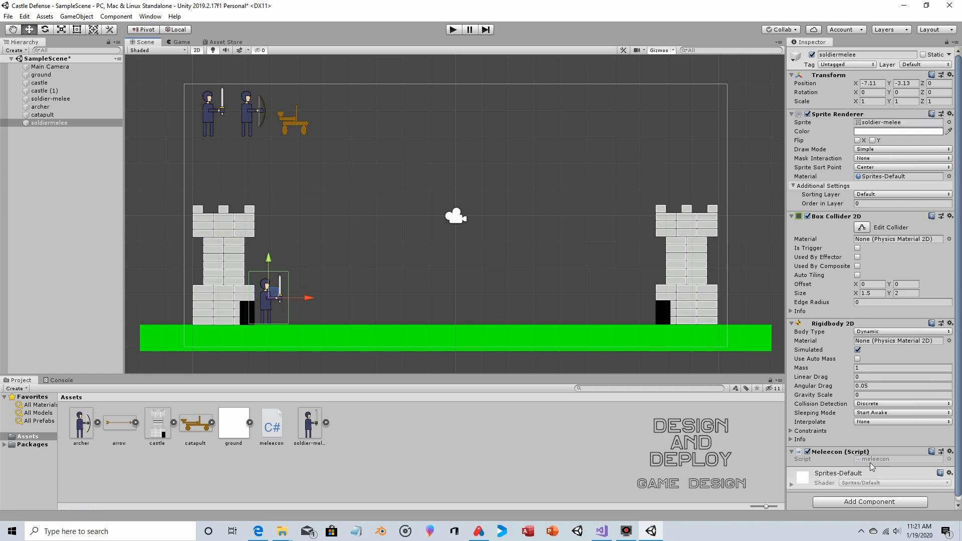
{"action": "left_click", "coordinate": [599, 533]}
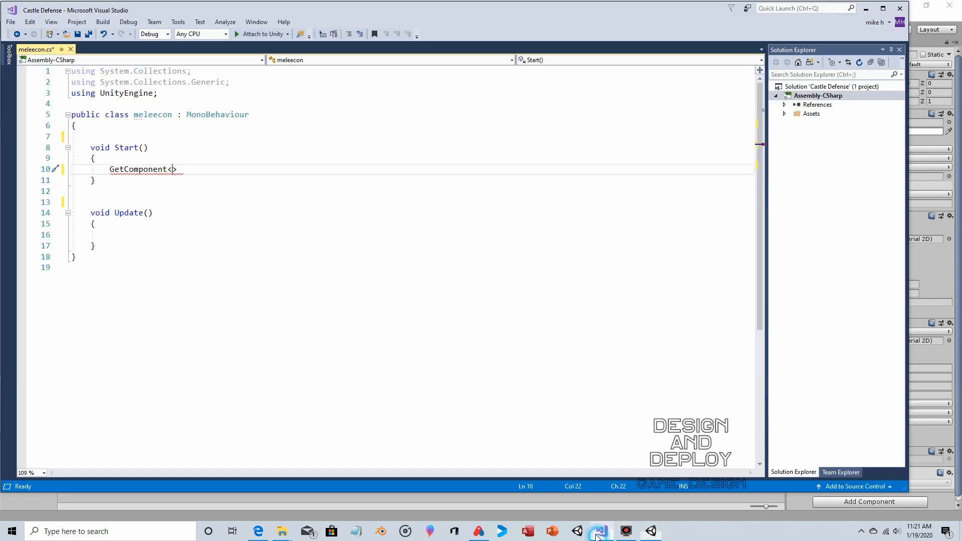
{"action": "mouse_move", "coordinate": [182, 171]}
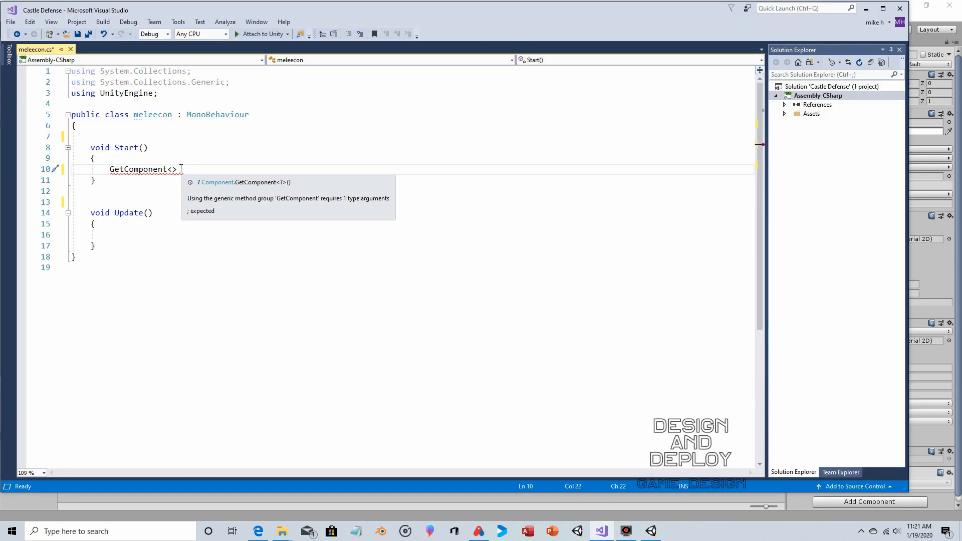
{"action": "type", "text": "Rigi"}
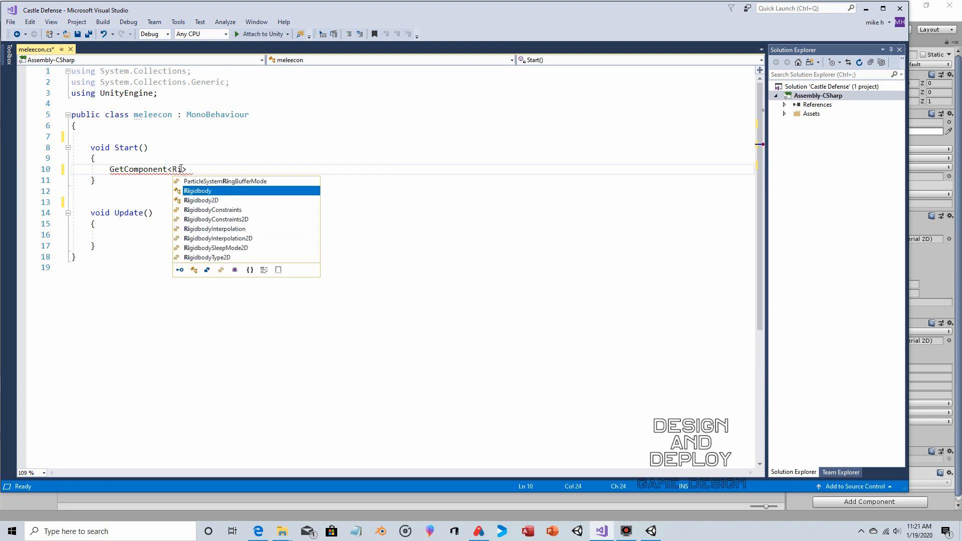
{"action": "key", "text": "Tab"}
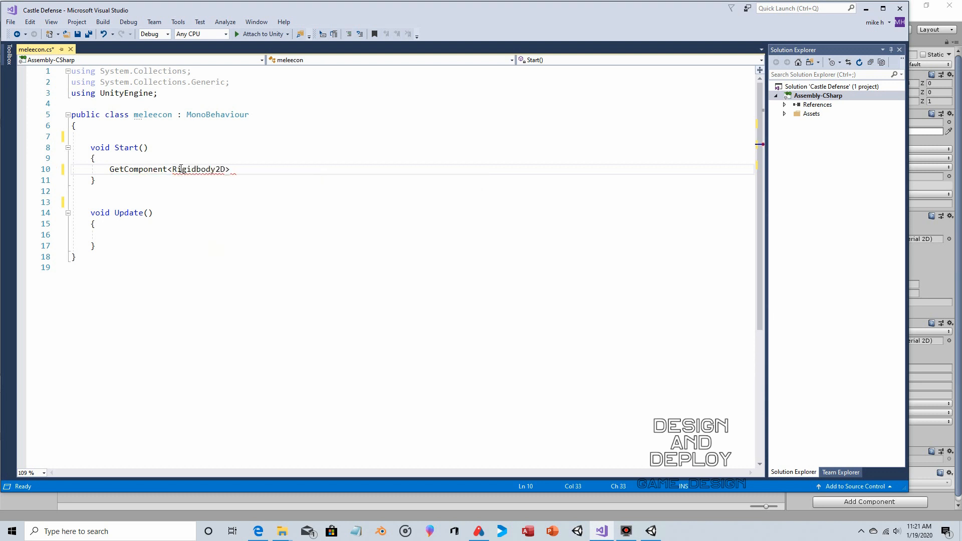
{"action": "mouse_move", "coordinate": [217, 168]}
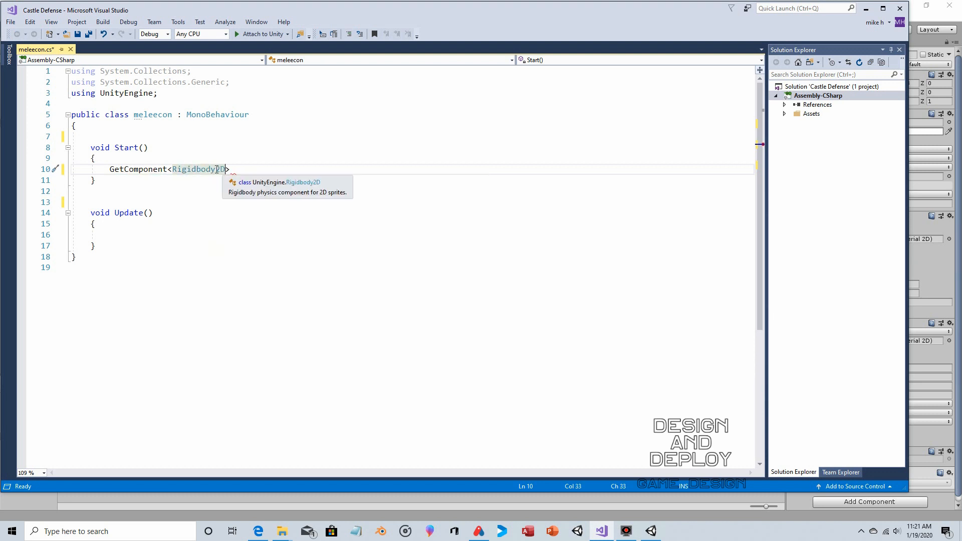
Complete the GetComponent call with empty parentheses and access its velocity property
{"action": "left_click", "coordinate": [248, 173]}
{"action": "type", "text": "()."}
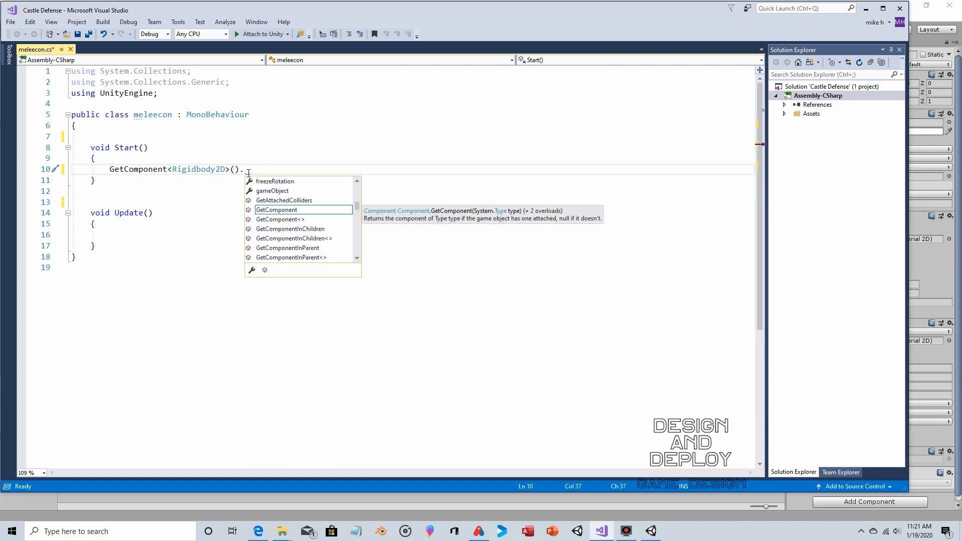
{"action": "type", "text": "velocity"}
{"action": "key", "text": "Tab"}
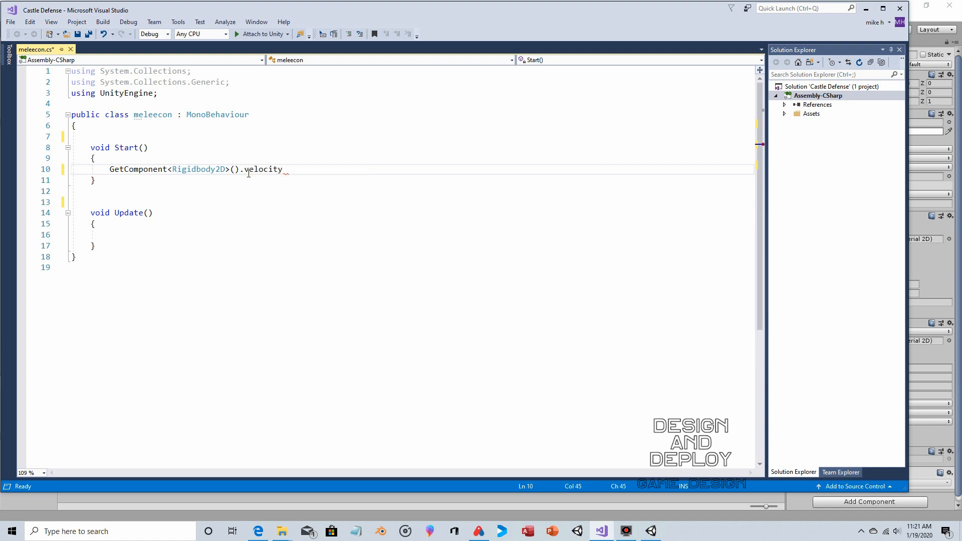
Add an assignment to velocity with the bracketed values (1,0)
{"action": "type", "text": "=("}
{"action": "type", "text": "1,"}
{"action": "type", "text": "09"}
{"action": "key", "text": "BackSpace"}
{"action": "type", "text": ",0"}
{"action": "key", "text": "BackSpace"}
{"action": "key", "text": "BackSpace"}
Insert new Vector2 in front of the (1,0) values and end the velocity statement with a semicolon
{"action": "key", "text": "Left"}
{"action": "key", "text": "Left"}
{"action": "key", "text": "Left"}
{"action": "key", "text": "Left"}
{"action": "type", "text": "new vec"}
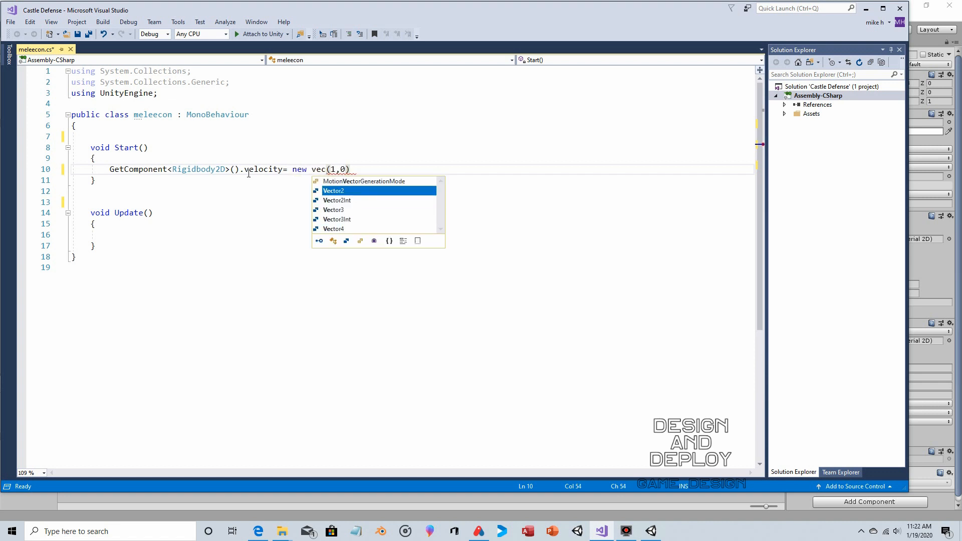
{"action": "key", "text": "Down"}
{"action": "key", "text": "Up"}
{"action": "key", "text": "Tab"}
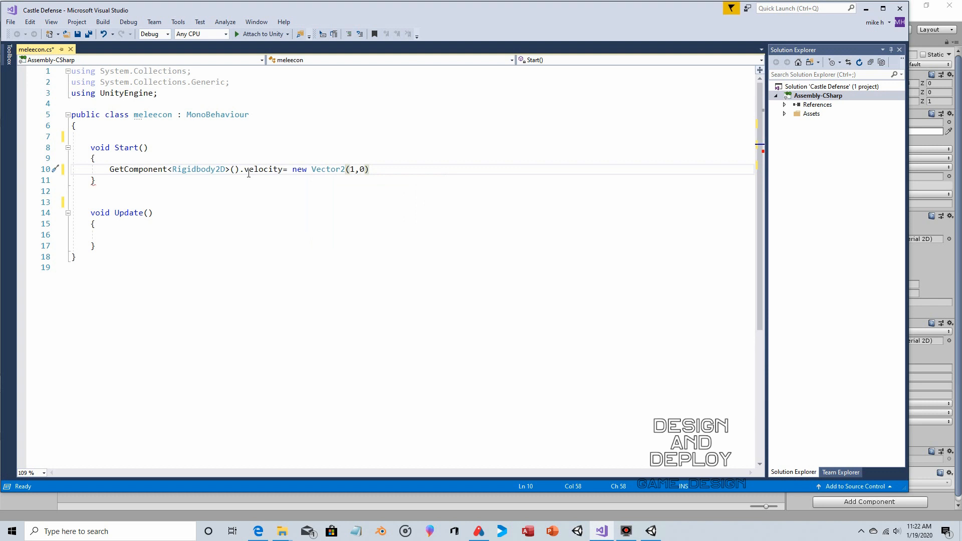
{"action": "key", "text": "Right"}
{"action": "key", "text": "Right"}
{"action": "key", "text": "Right"}
{"action": "type", "text": ";"}
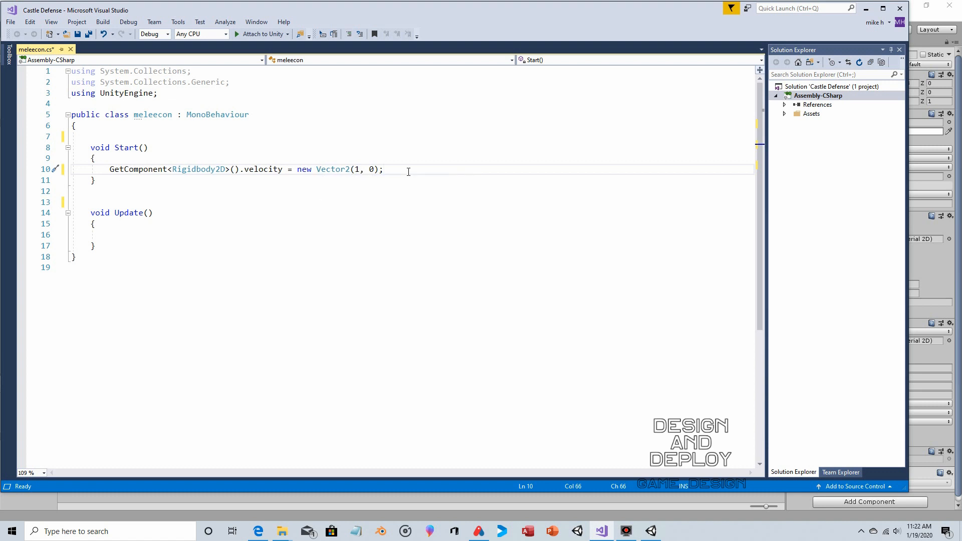
{"action": "double_click", "coordinate": [357, 170]}
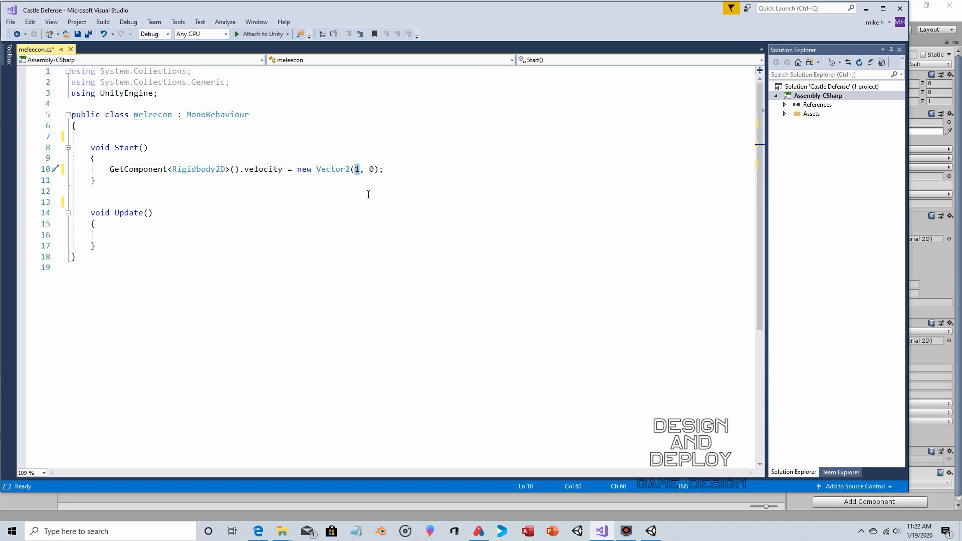
Save the meleecon script, switch to Unity, play the scene to test soldiermelee's movement and stop it
{"action": "double_click", "coordinate": [373, 167]}
{"action": "left_click", "coordinate": [398, 172]}
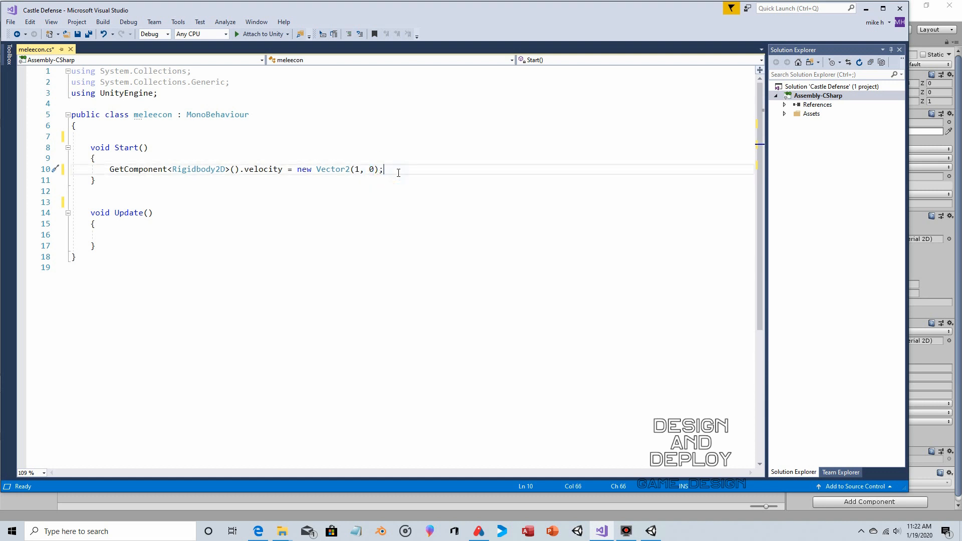
{"action": "left_click", "coordinate": [79, 34]}
{"action": "left_click", "coordinate": [650, 531]}
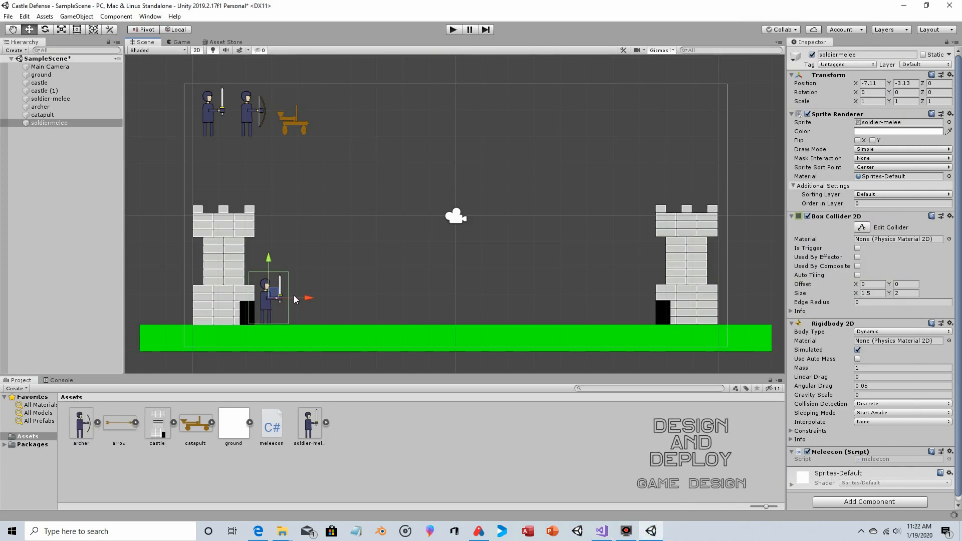
{"action": "left_click", "coordinate": [454, 31]}
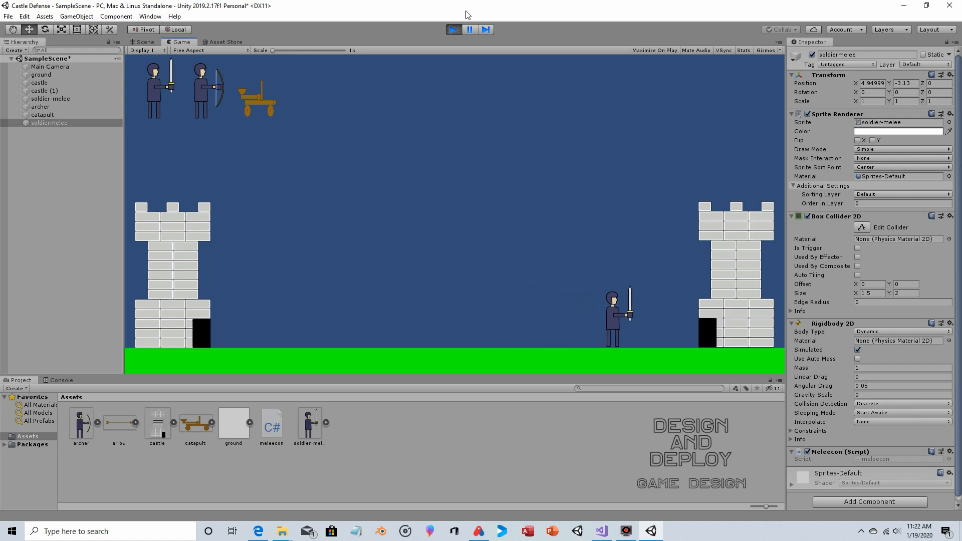
{"action": "left_click", "coordinate": [453, 29]}
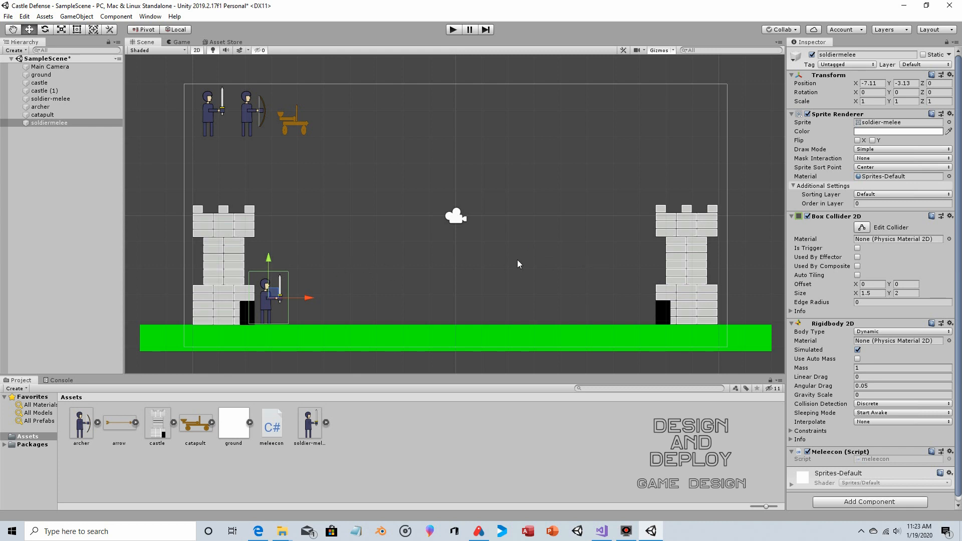
Add a Box Collider 2D component to the castle beside soldiermelee
{"action": "left_click", "coordinate": [220, 224]}
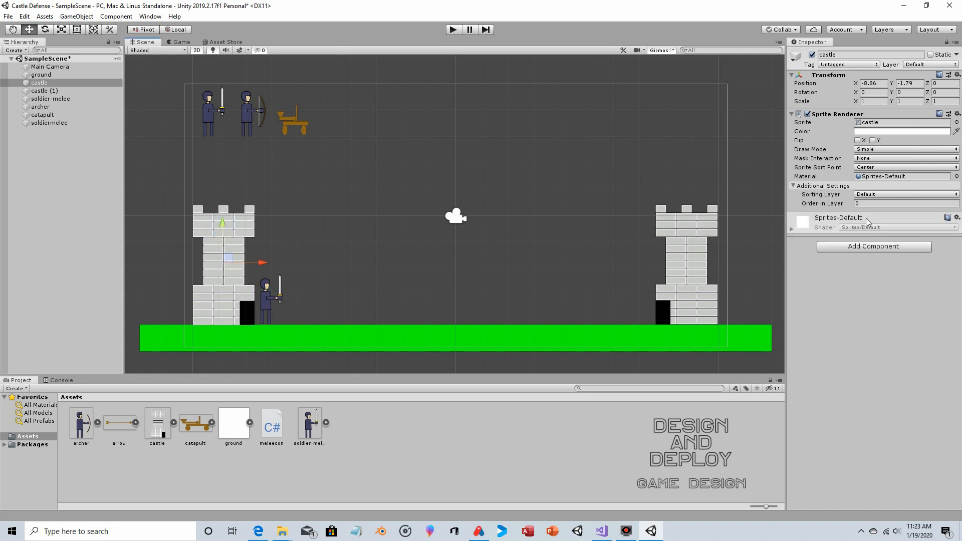
{"action": "left_click", "coordinate": [854, 247]}
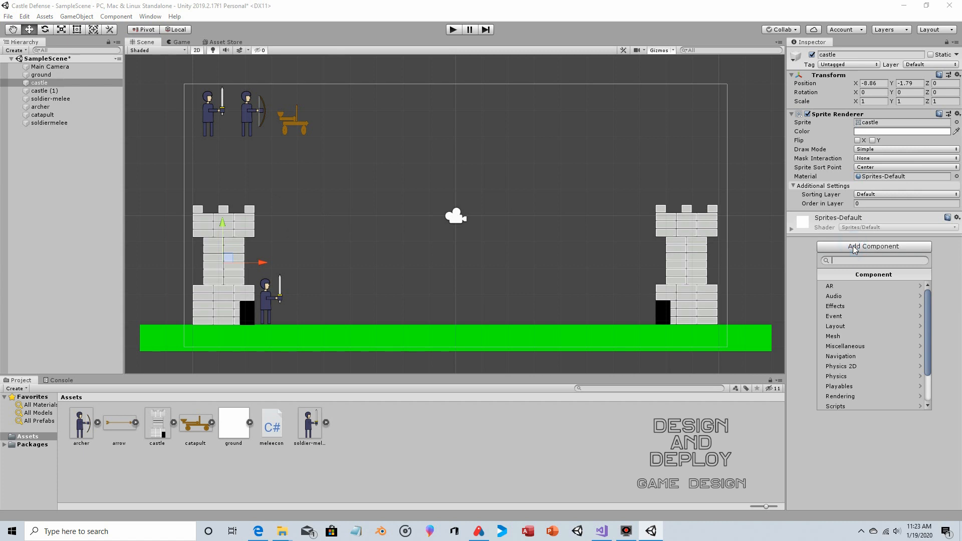
{"action": "left_click", "coordinate": [853, 365]}
{"action": "left_click", "coordinate": [858, 296]}
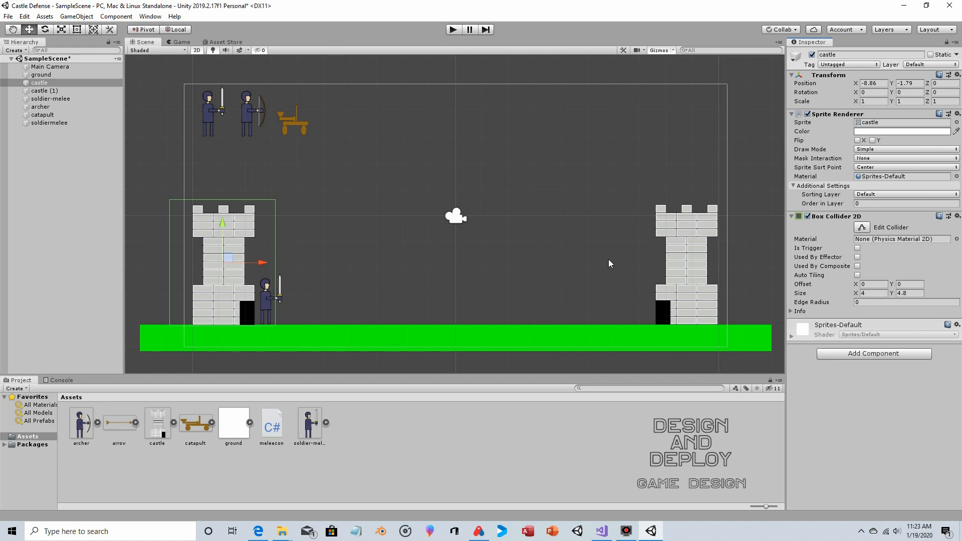
Add a Box Collider 2D component to castle (1), the tower at the far end of the ground
{"action": "left_click", "coordinate": [677, 258]}
{"action": "left_click", "coordinate": [854, 248]}
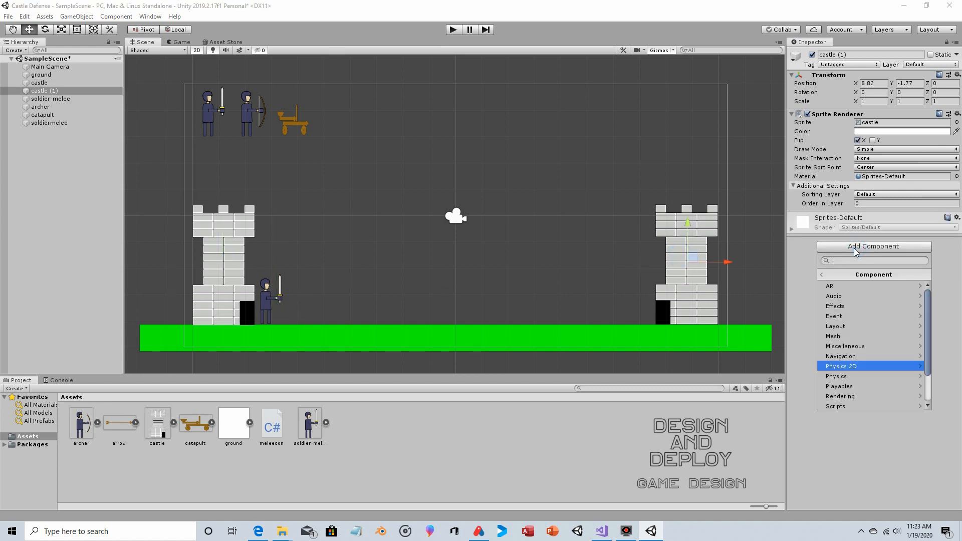
{"action": "left_click", "coordinate": [850, 366]}
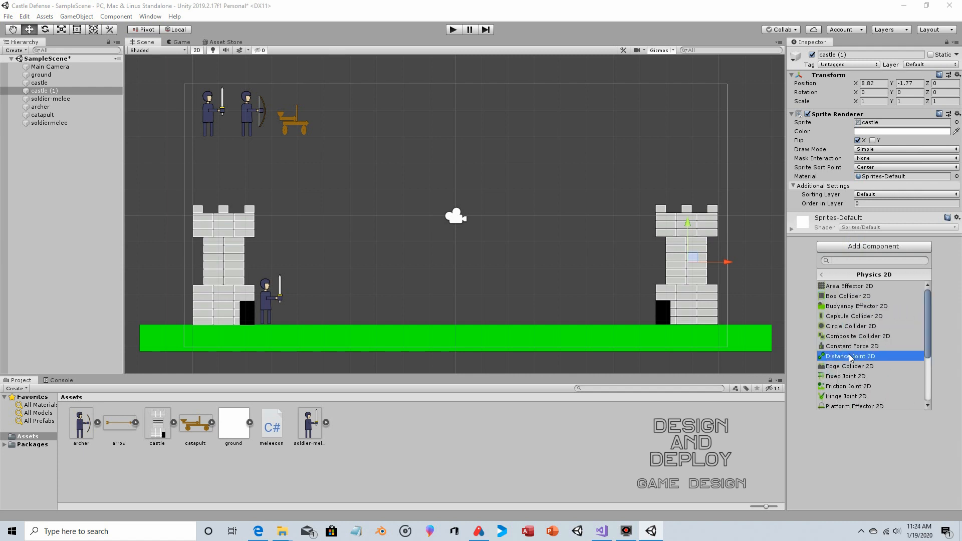
{"action": "left_click", "coordinate": [849, 296]}
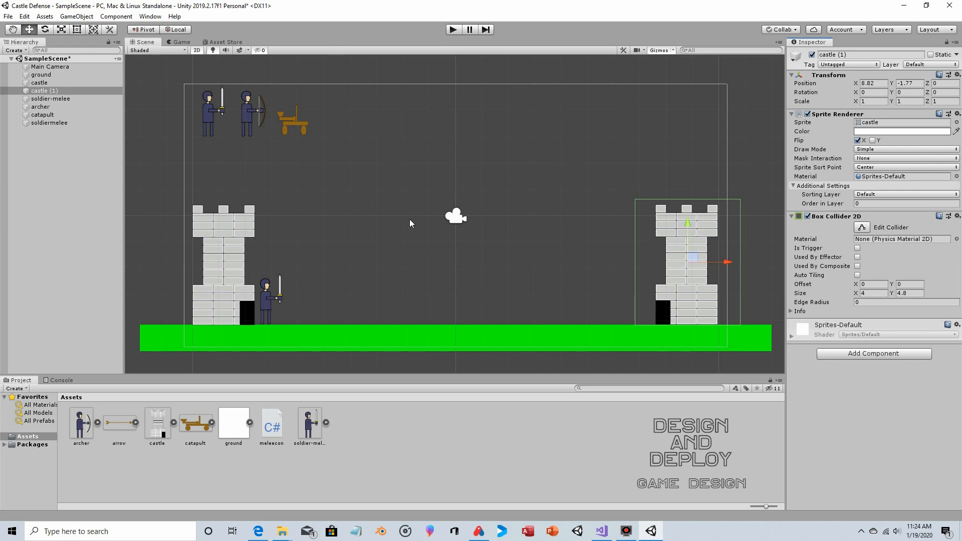
Move soldiermelee along the ground away from the nearby castle to about X -6.85, checking it against the castle's collider
{"action": "left_click", "coordinate": [271, 296]}
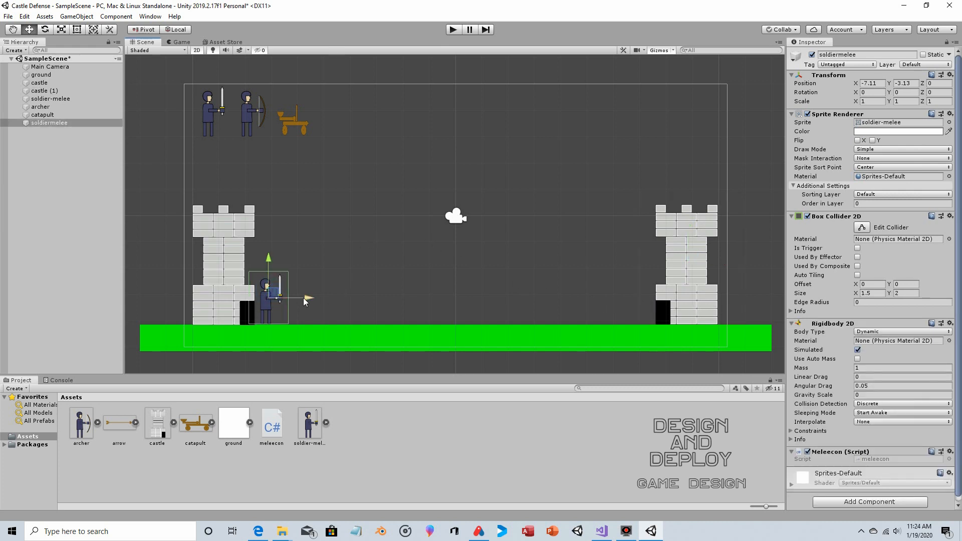
{"action": "left_click_drag", "start_coordinate": [304, 299], "coordinate": [328, 299]}
{"action": "left_click", "coordinate": [217, 218]}
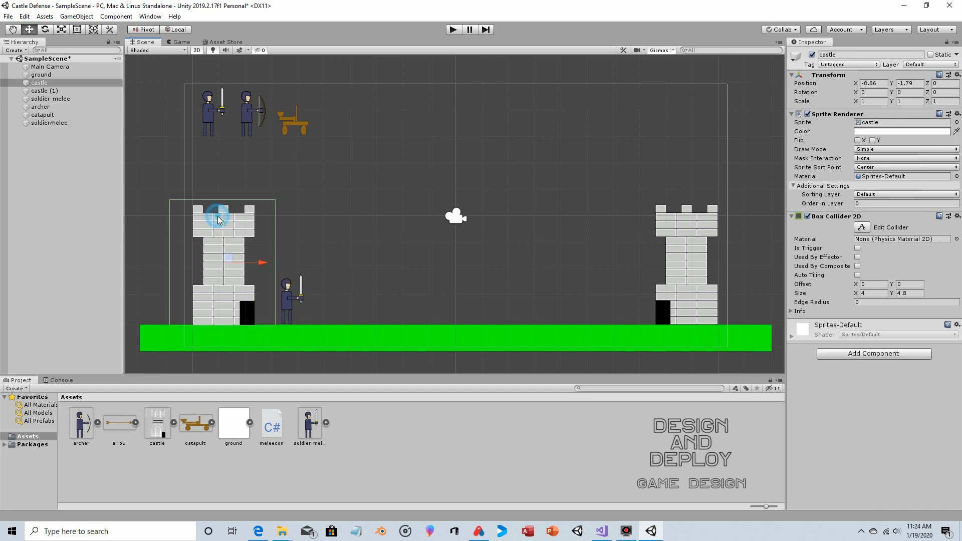
{"action": "left_click", "coordinate": [289, 298]}
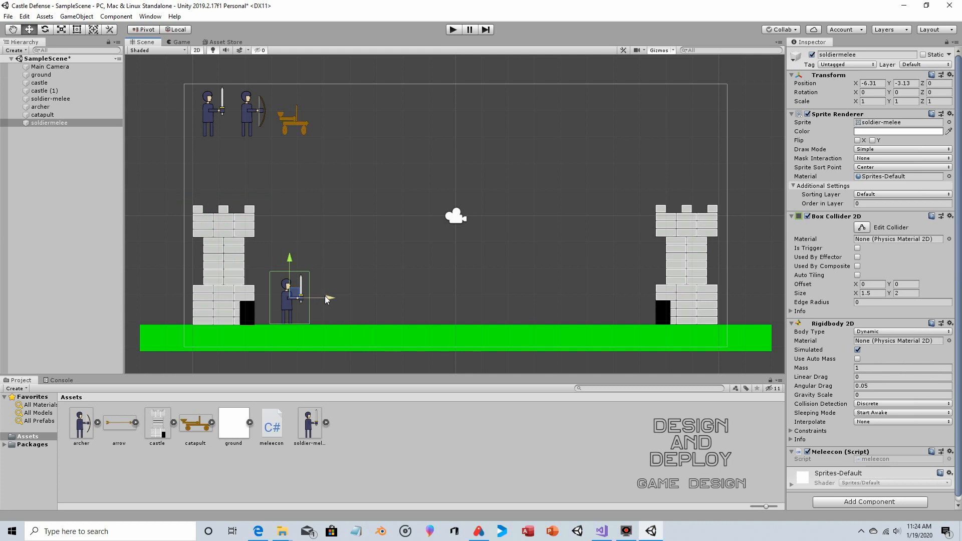
{"action": "left_click_drag", "start_coordinate": [325, 299], "coordinate": [311, 296]}
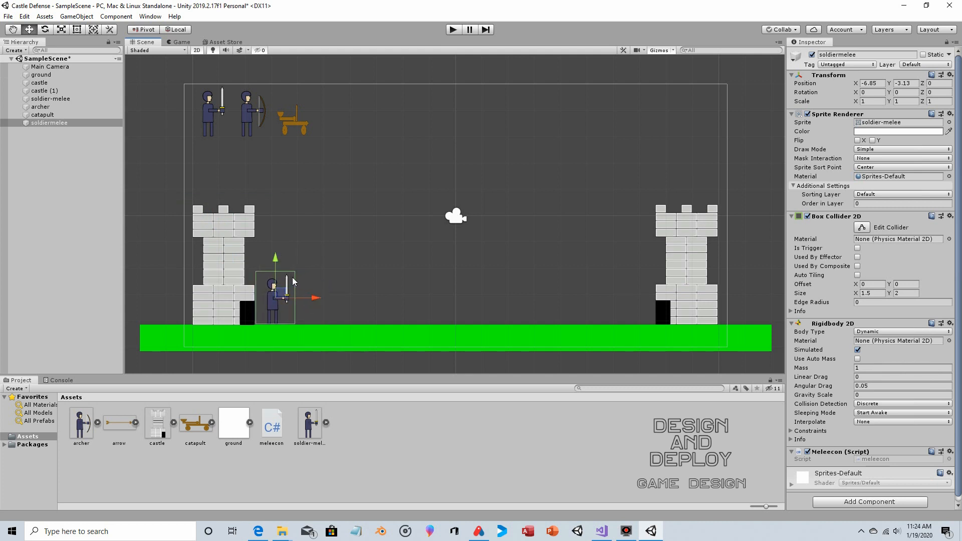
Enable Is Trigger on the Box Collider 2D of both castles and shift soldiermelee to about X -6.39
{"action": "left_click", "coordinate": [213, 223]}
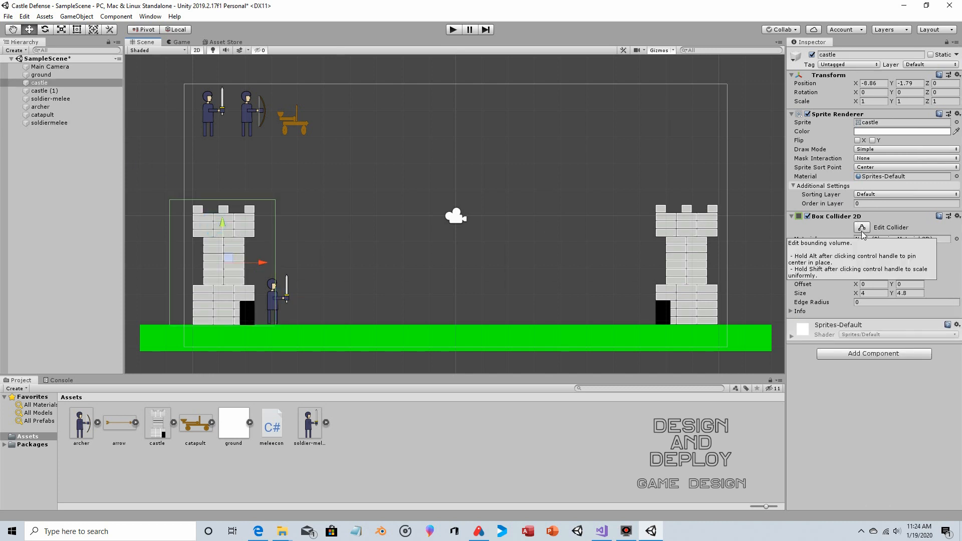
{"action": "left_click", "coordinate": [858, 248]}
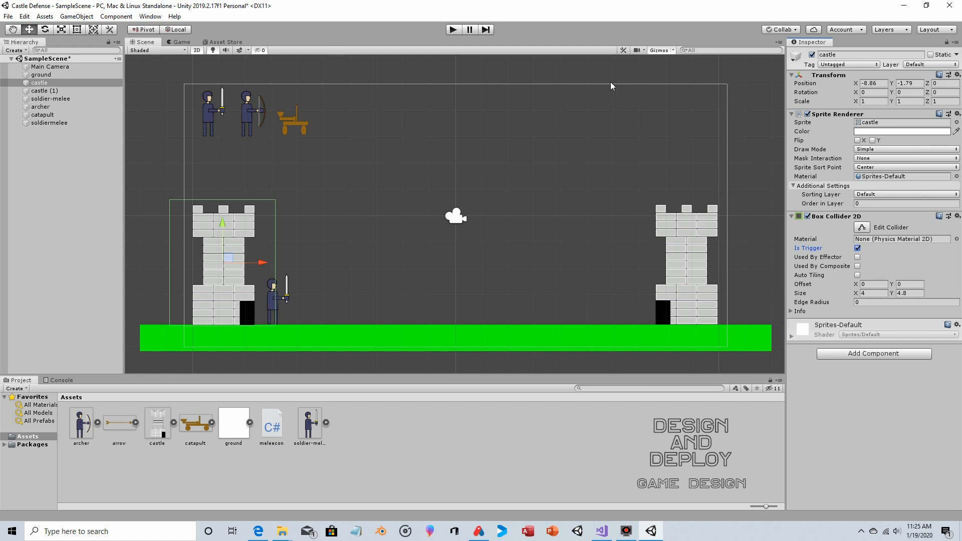
{"action": "left_click", "coordinate": [687, 239]}
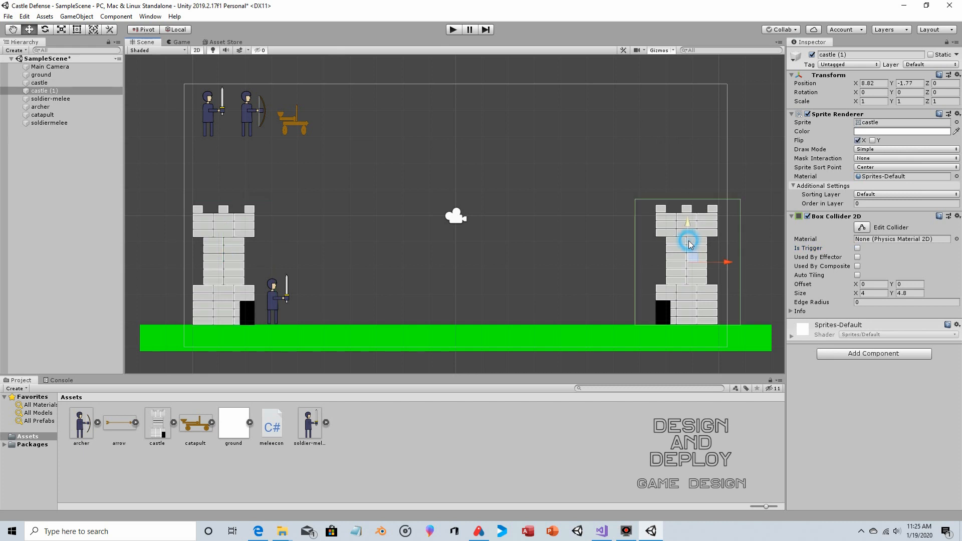
{"action": "left_click", "coordinate": [857, 248]}
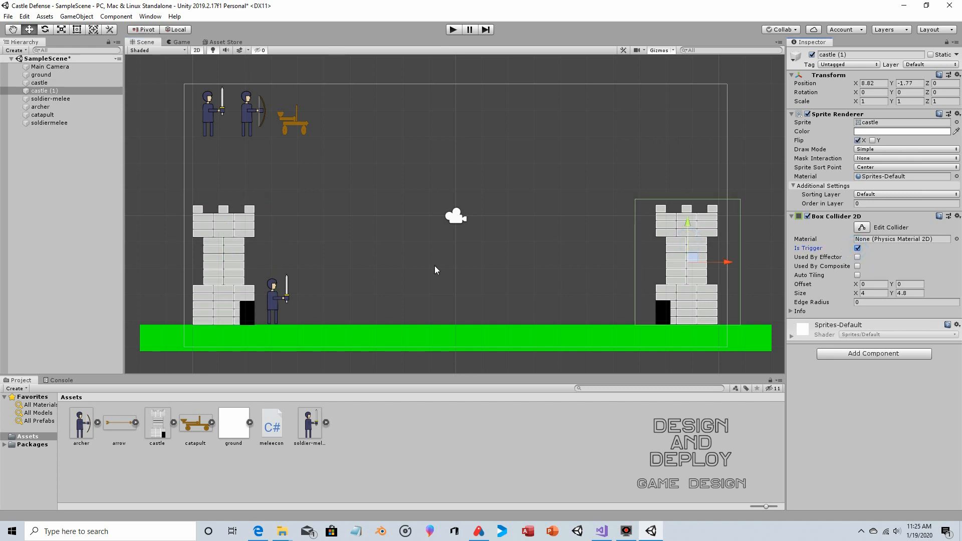
{"action": "left_click", "coordinate": [280, 301]}
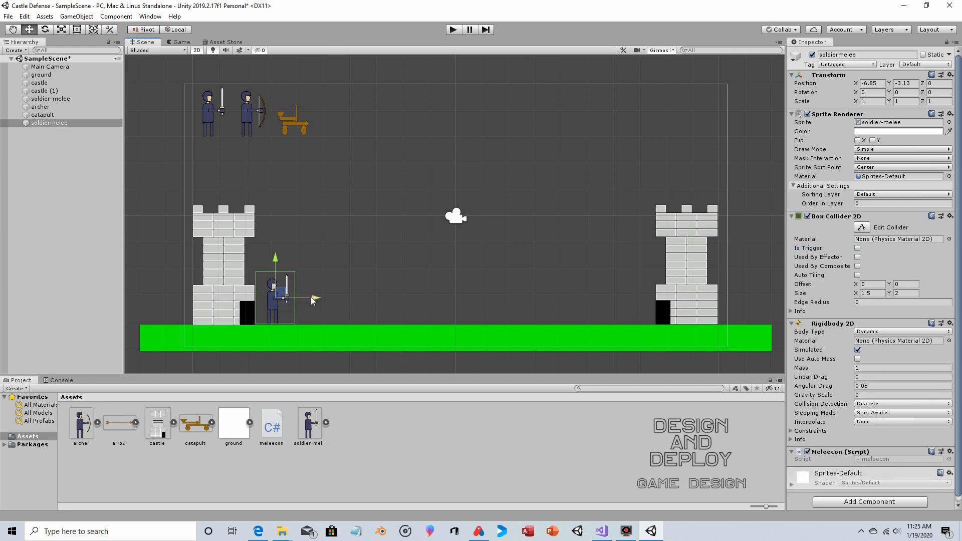
{"action": "left_click_drag", "start_coordinate": [311, 297], "coordinate": [324, 317]}
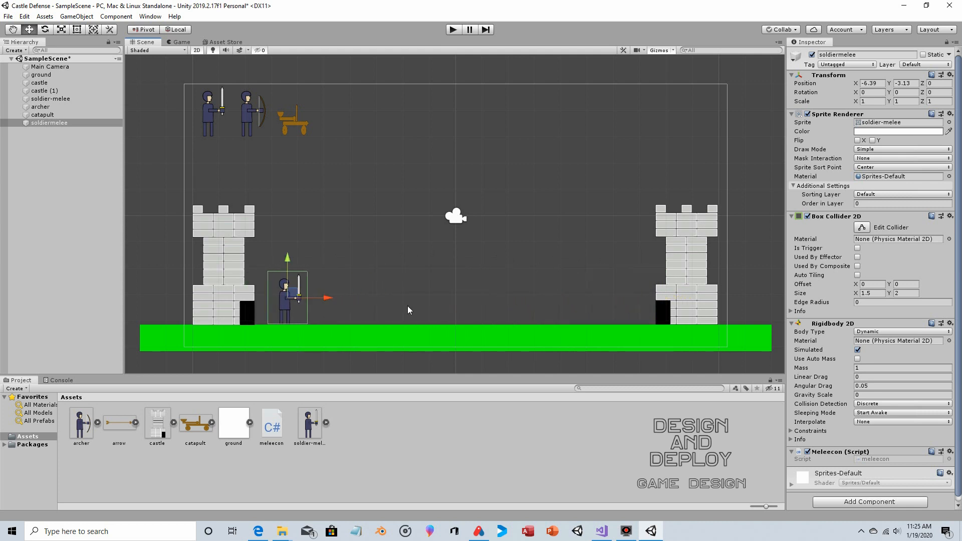
Create a new tag named enemycastle in the project's tag list, starting from castle (1)
{"action": "left_click", "coordinate": [681, 245]}
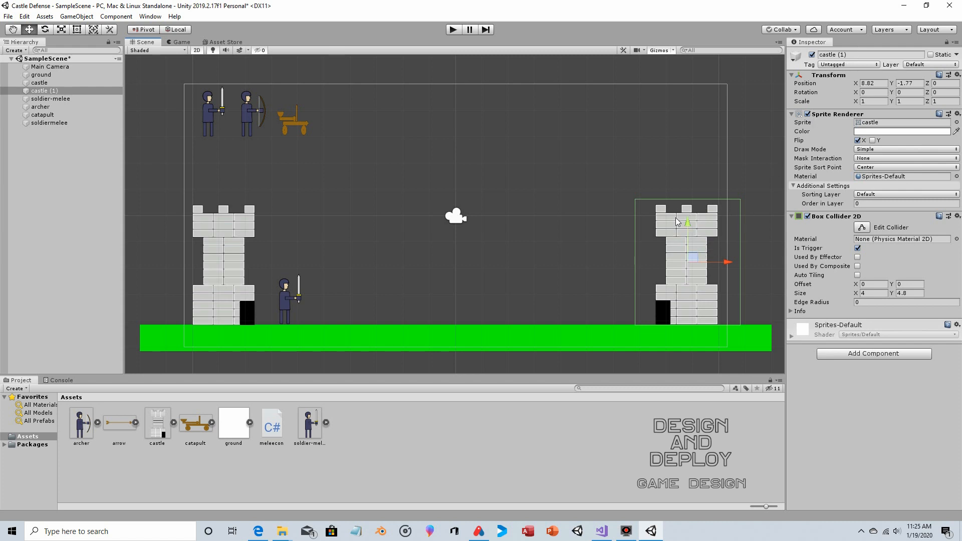
{"action": "left_click", "coordinate": [835, 66]}
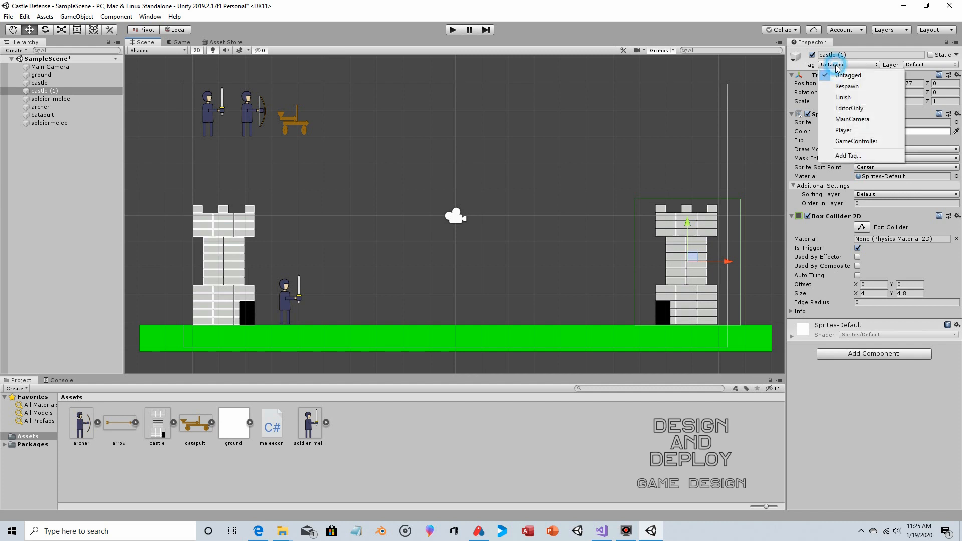
{"action": "left_click", "coordinate": [846, 155]}
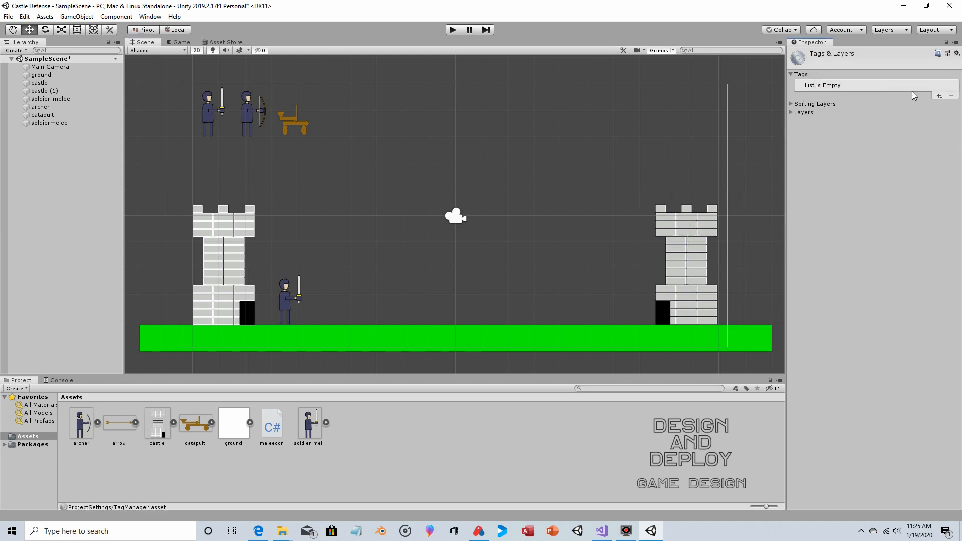
{"action": "left_click", "coordinate": [940, 97]}
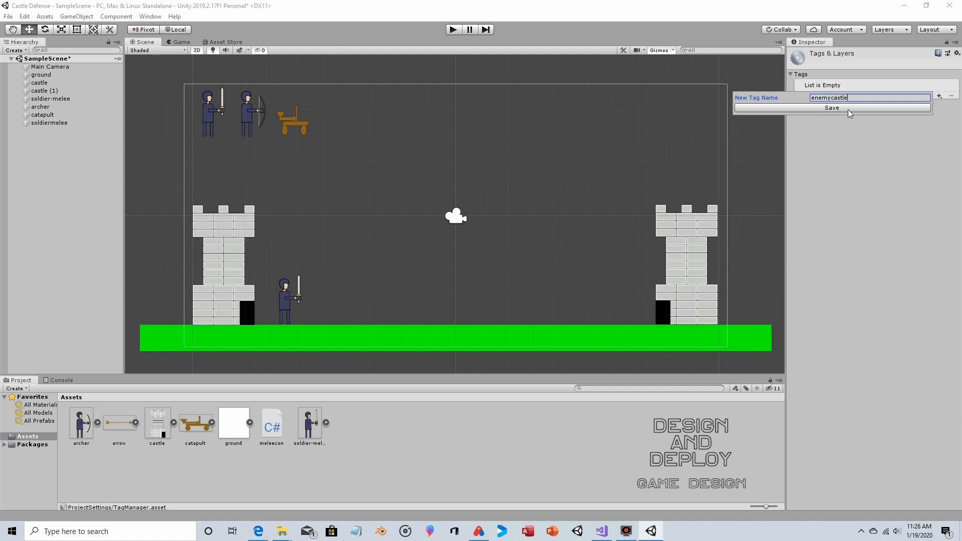
{"action": "left_click", "coordinate": [848, 108]}
Assign the enemycastle tag to castle (1)
{"action": "left_click", "coordinate": [680, 237]}
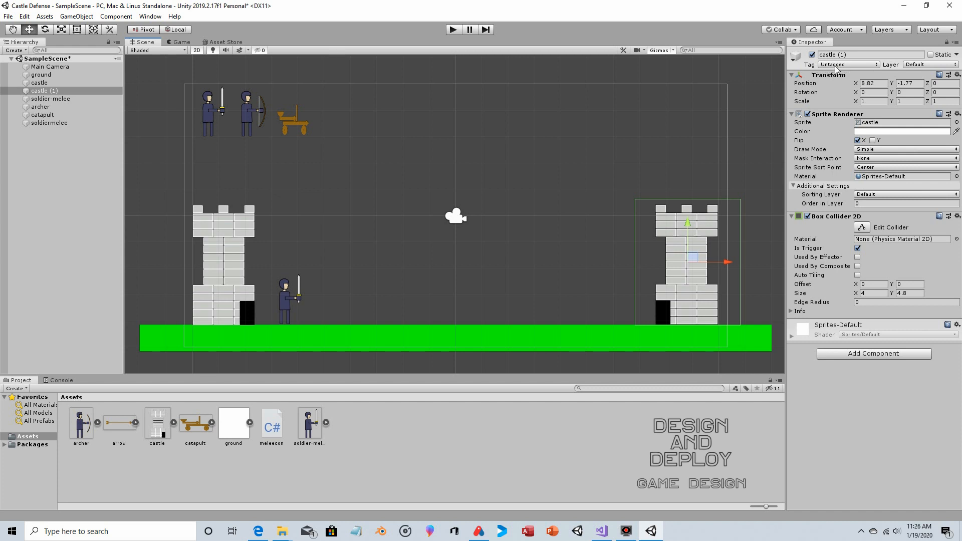
{"action": "left_click", "coordinate": [835, 65]}
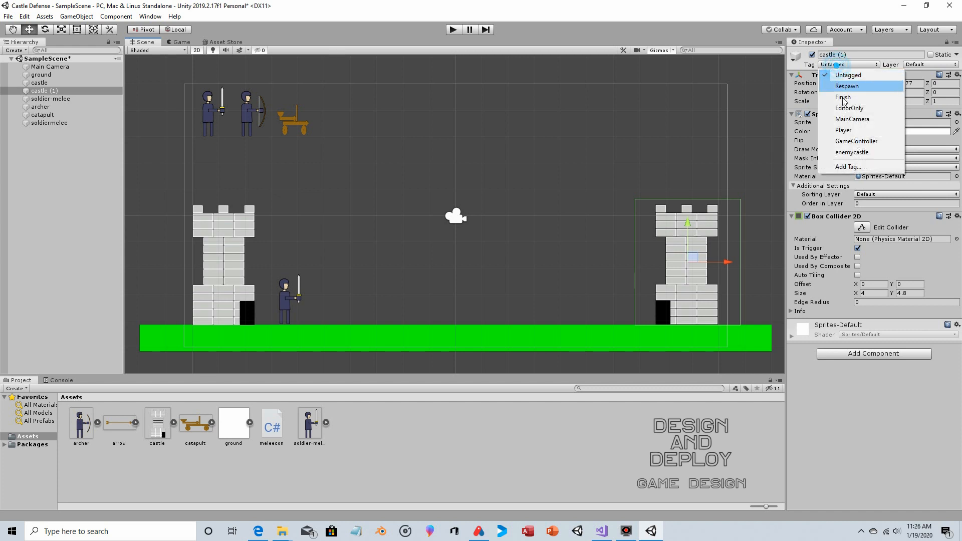
{"action": "left_click", "coordinate": [847, 153]}
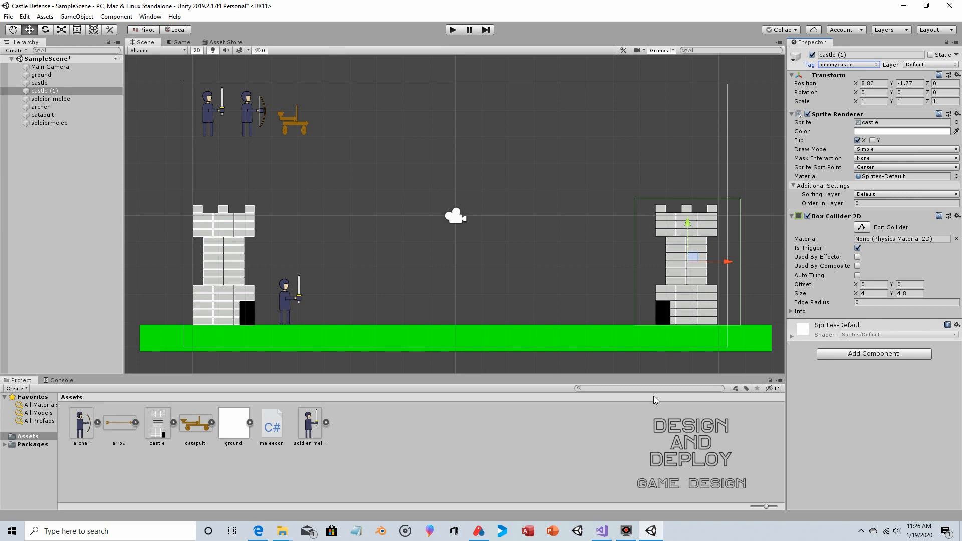
Switch to Visual Studio and insert an OnTriggerEnter method below Update in the meleecon script
{"action": "left_click", "coordinate": [601, 531]}
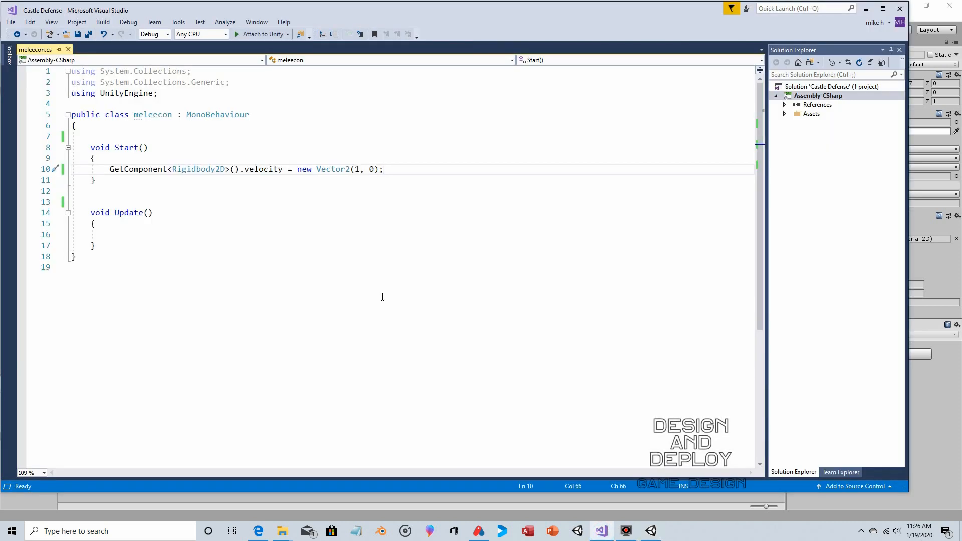
{"action": "left_click", "coordinate": [117, 244]}
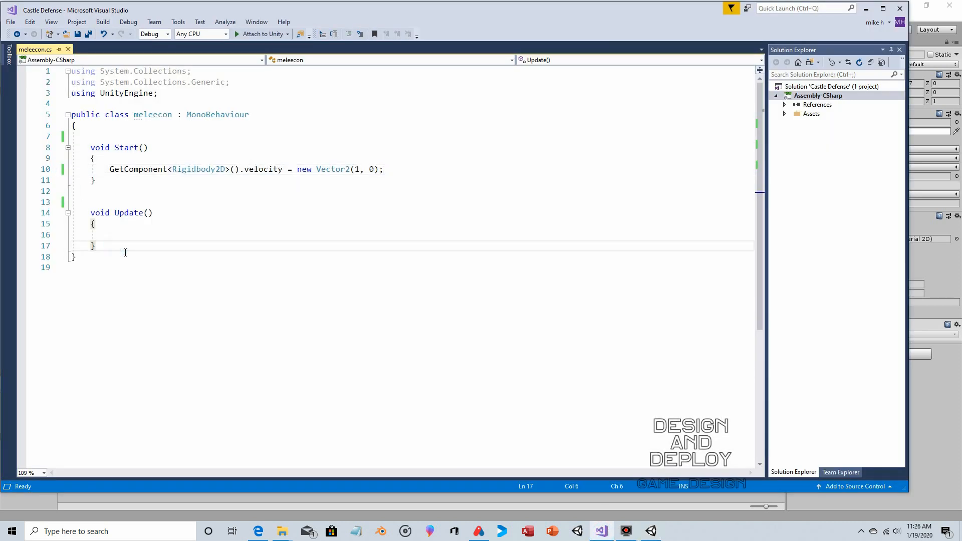
{"action": "key", "text": "Return"}
{"action": "type", "text": "ontrigg"}
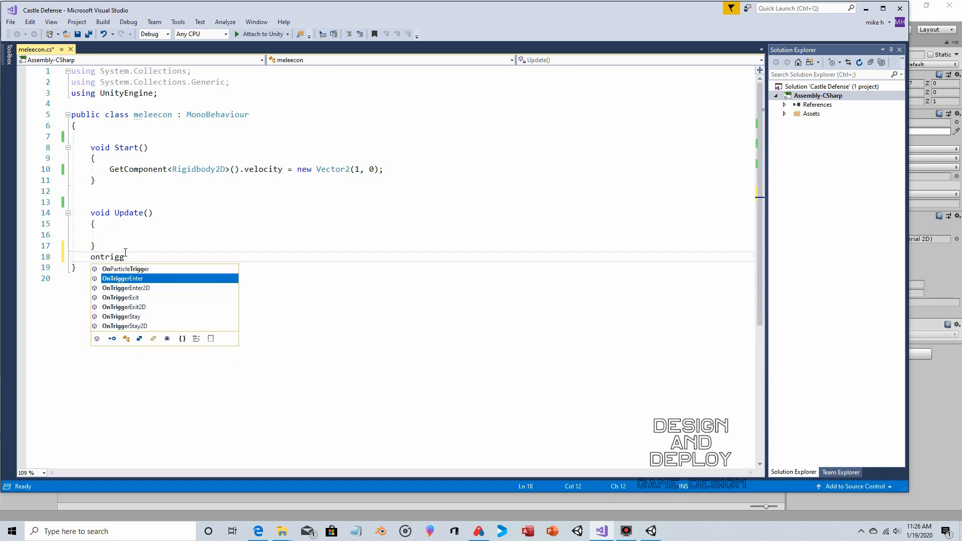
{"action": "key", "text": "Tab"}
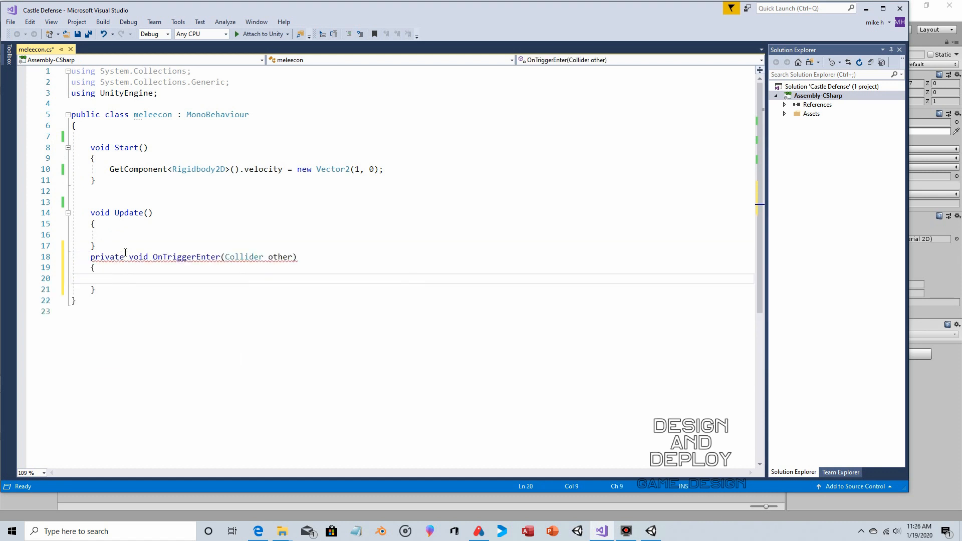
Replace the OnTriggerEnter(Collider other) declaration with a generated OnTriggerEnter2D method taking a Collider2D parameter
{"action": "left_click_drag", "start_coordinate": [298, 257], "coordinate": [90, 259]}
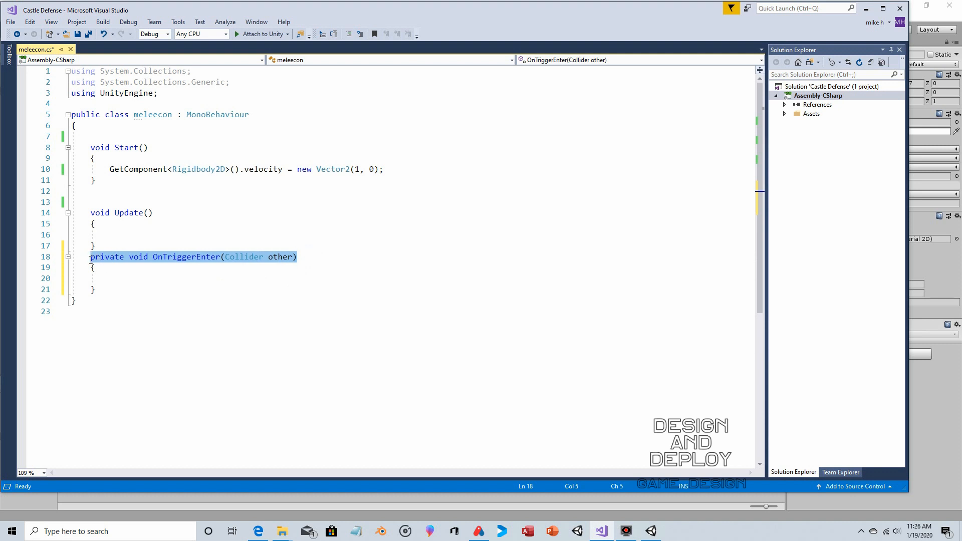
{"action": "type", "text": "ontrigger"}
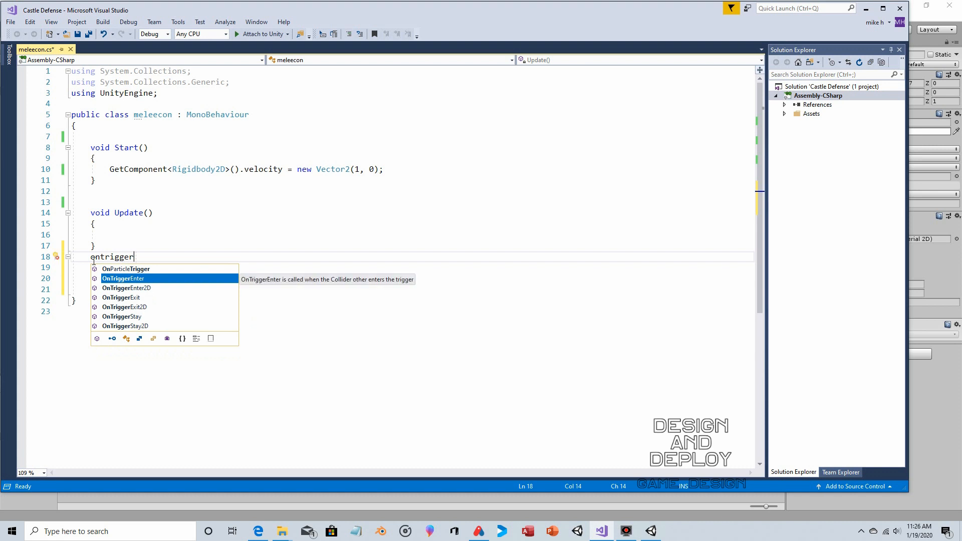
{"action": "key", "text": "Down"}
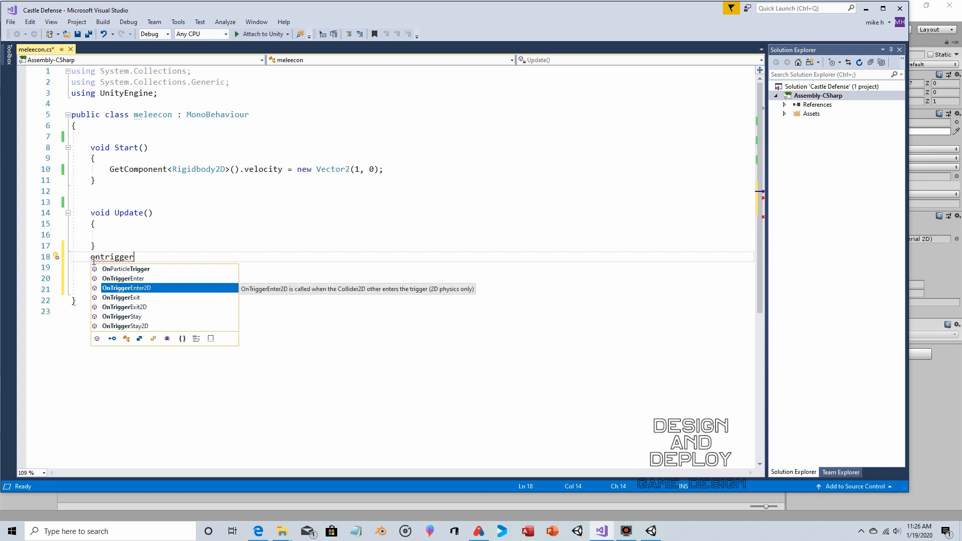
{"action": "key", "text": "Tab"}
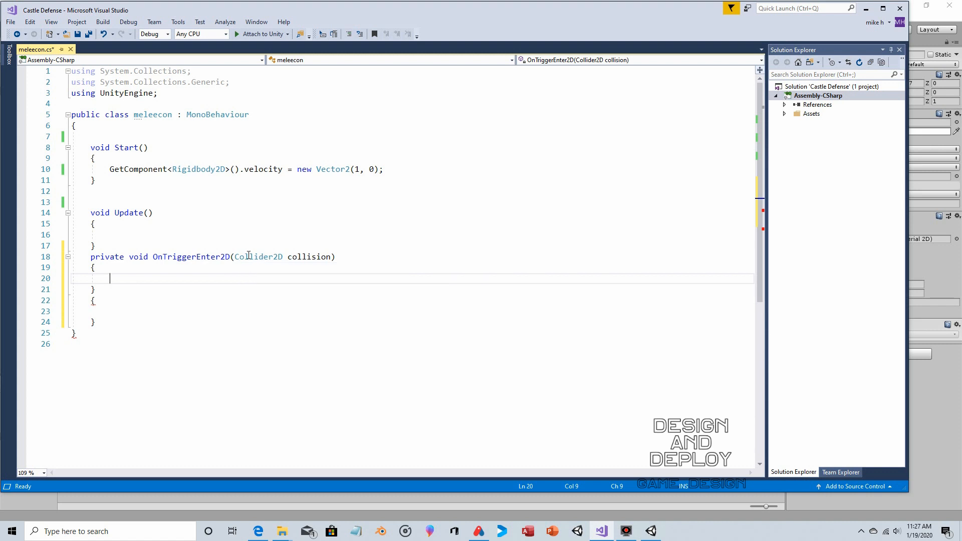
Rename the OnTriggerEnter2D parameter to other and delete the surplus closing and opening braces inside the method
{"action": "left_click", "coordinate": [333, 257]}
{"action": "left_click_drag", "start_coordinate": [332, 257], "coordinate": [288, 257]}
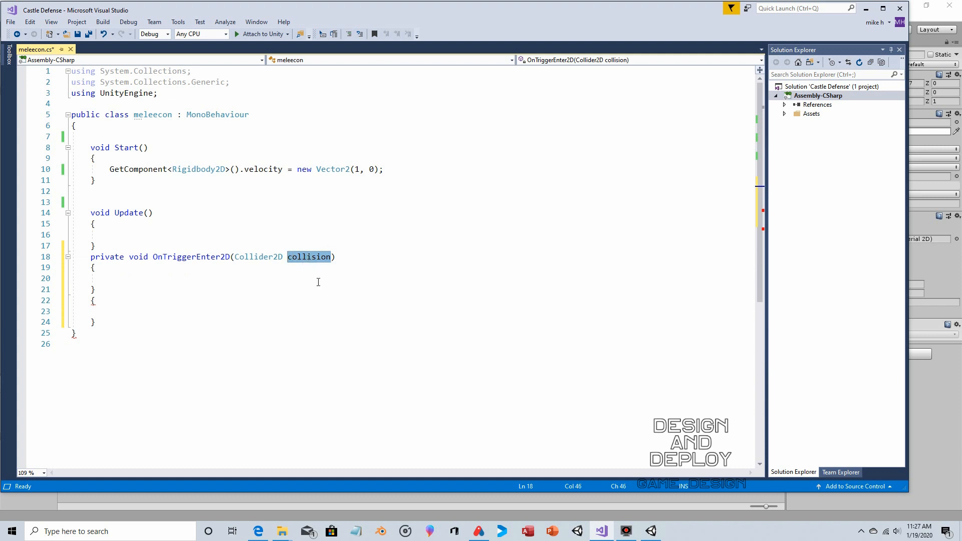
{"action": "type", "text": "other"}
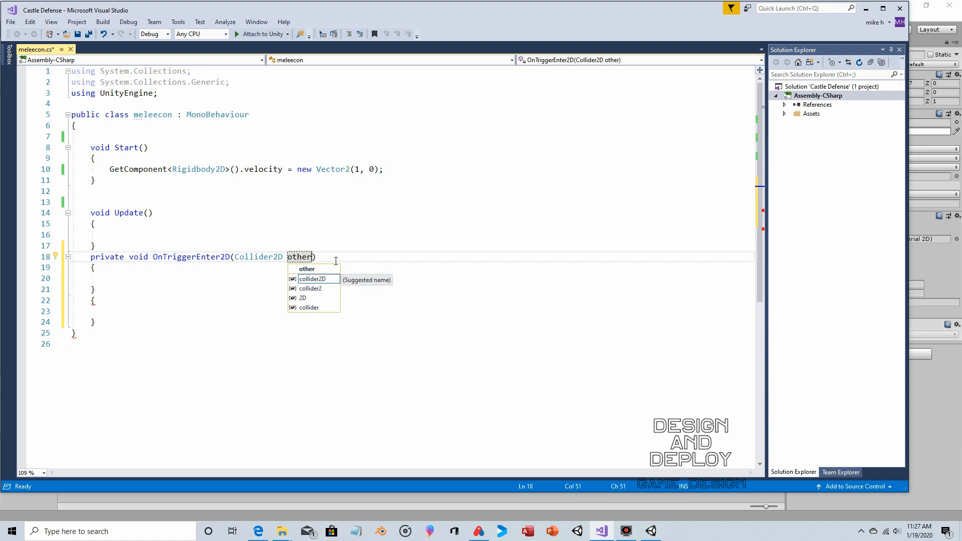
{"action": "key", "text": "Right"}
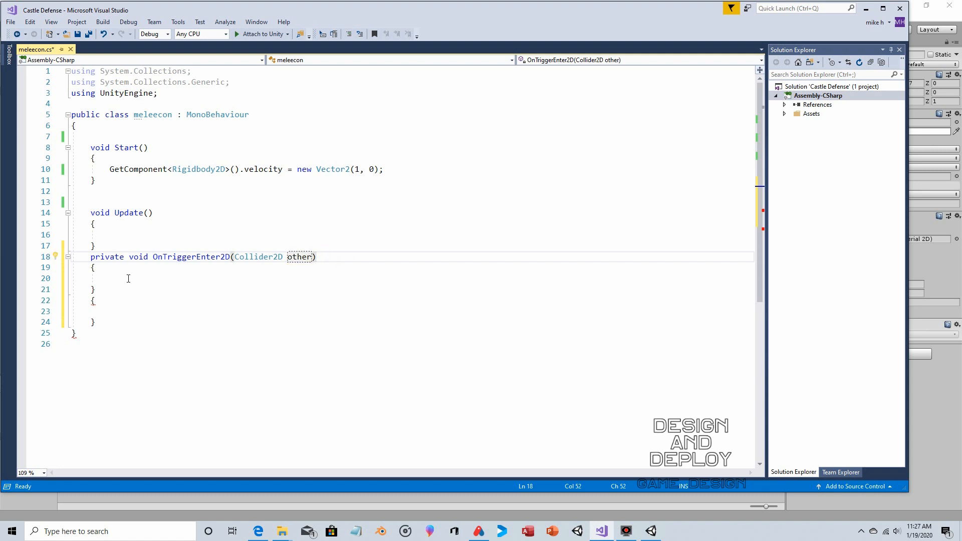
{"action": "left_click_drag", "start_coordinate": [108, 303], "coordinate": [105, 294]}
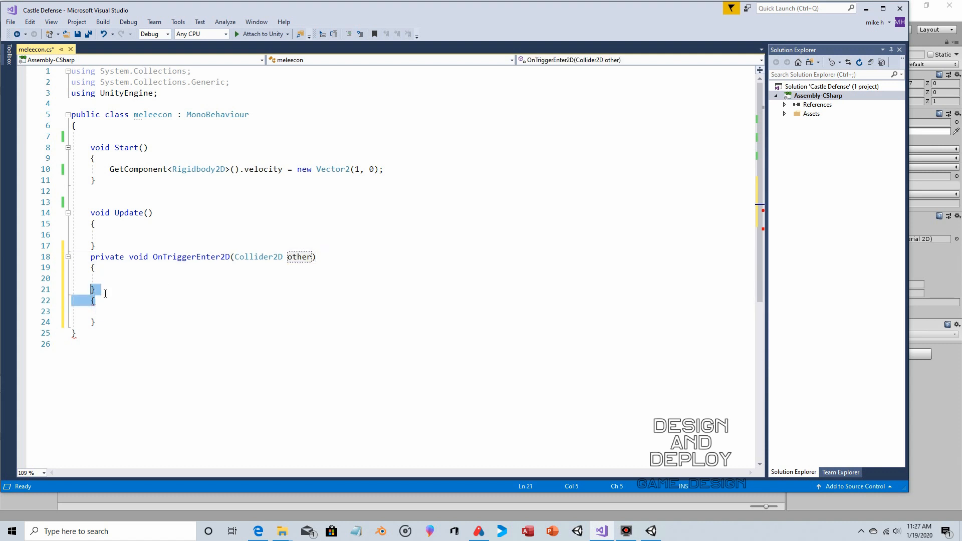
{"action": "key", "text": "BackSpace"}
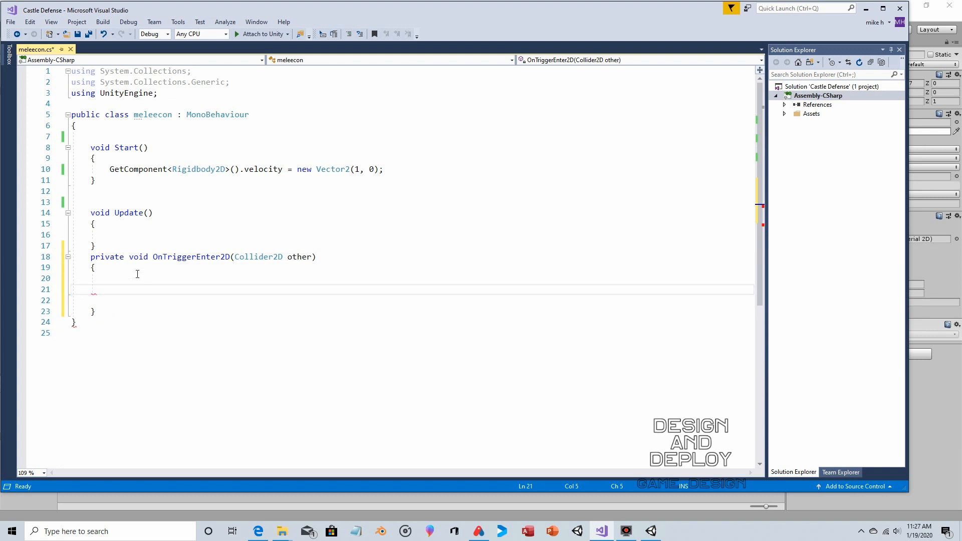
Add an if condition inside OnTriggerEnter2D that checks whether other.tag equals "enemycastle"
{"action": "left_click", "coordinate": [113, 284]}
{"action": "type", "text": "if ("}
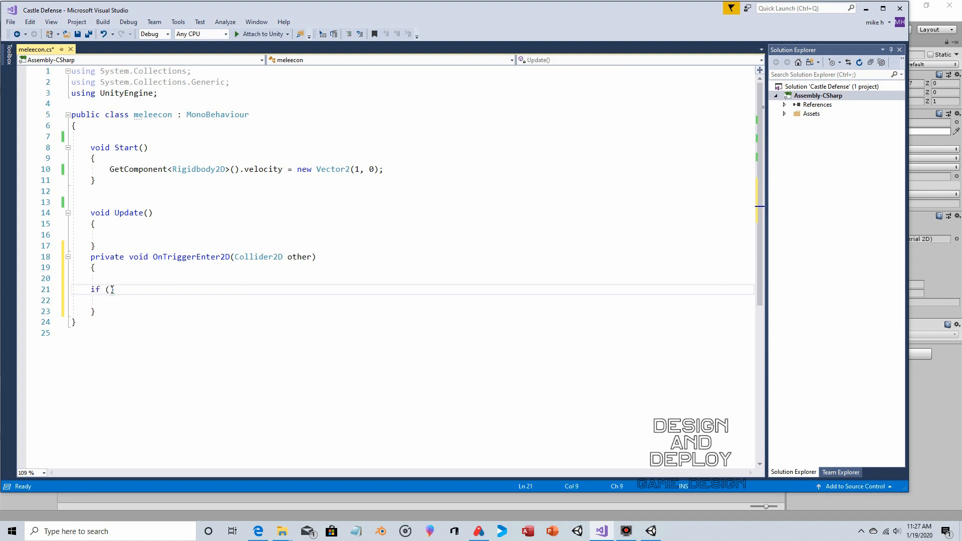
{"action": "type", "text": "other."}
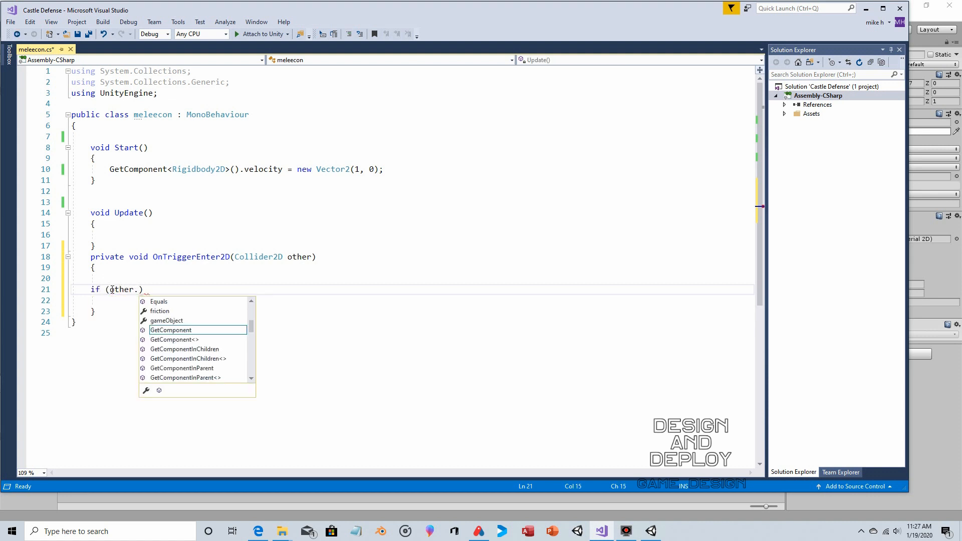
{"action": "type", "text": "tag"}
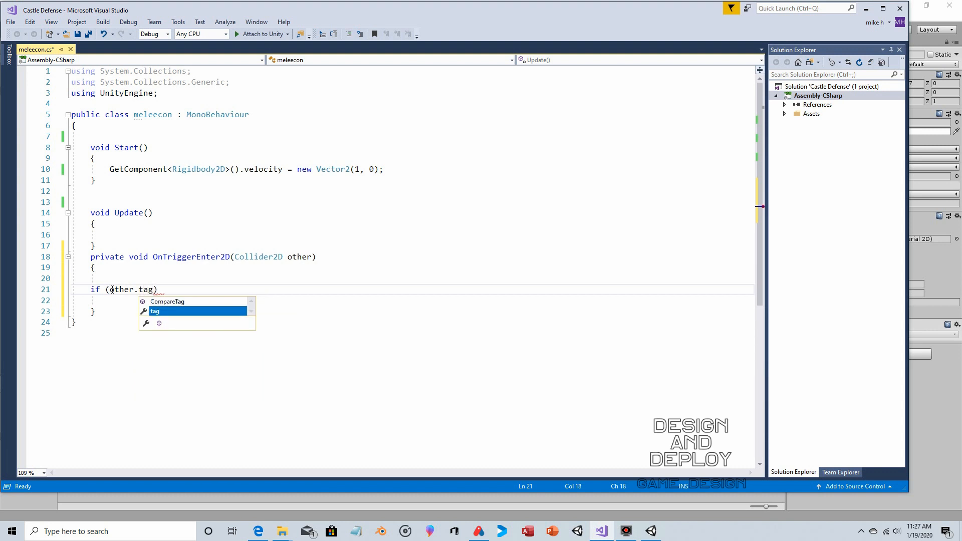
{"action": "key", "text": "Escape"}
{"action": "type", "text": "=="}
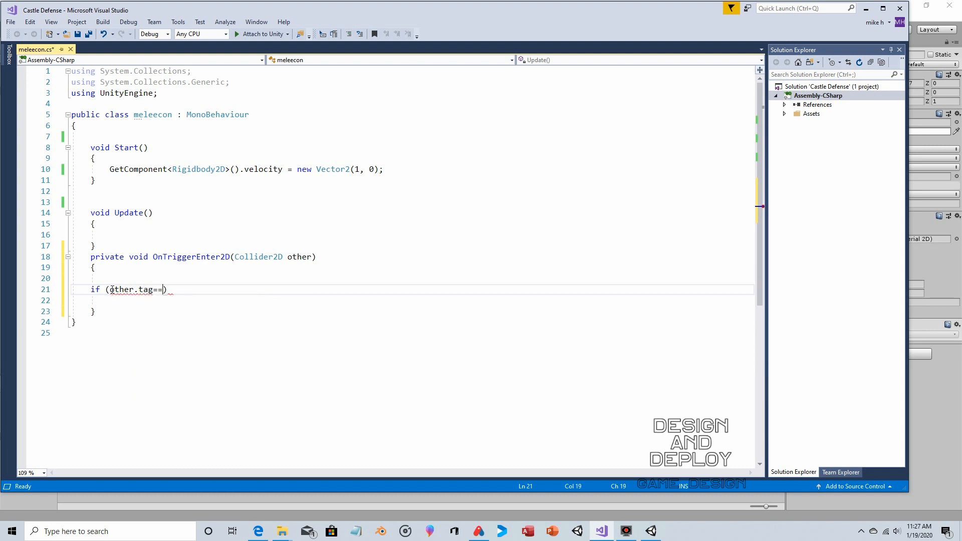
{"action": "type", "text": "\"enemycvas"}
{"action": "key", "text": "BackSpace"}
{"action": "key", "text": "BackSpace"}
{"action": "key", "text": "BackSpace"}
{"action": "type", "text": "astle"}
{"action": "left_click", "coordinate": [237, 290]}
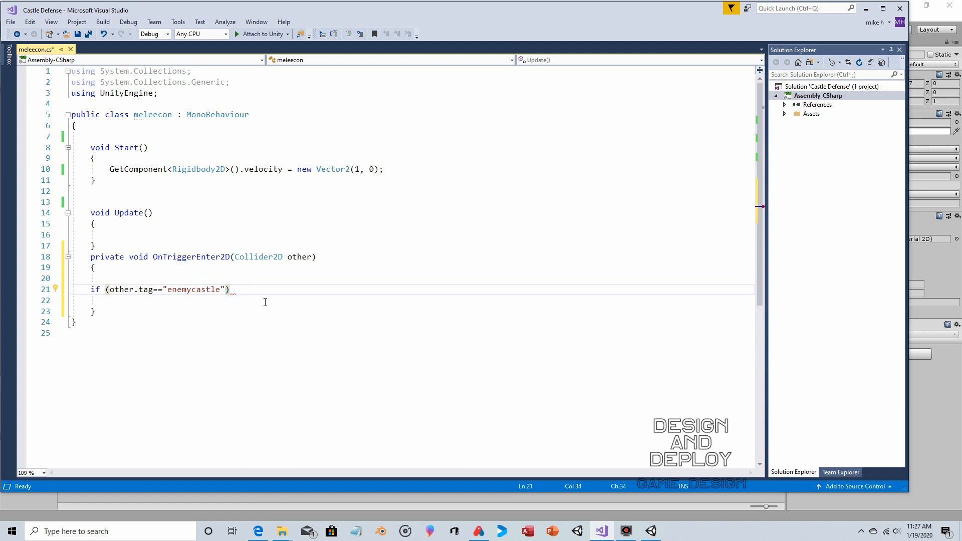
Copy the Rigidbody2D velocity line from Start to below the if condition and set its vector to Vector2(0, 0)
{"action": "key", "text": "Return"}
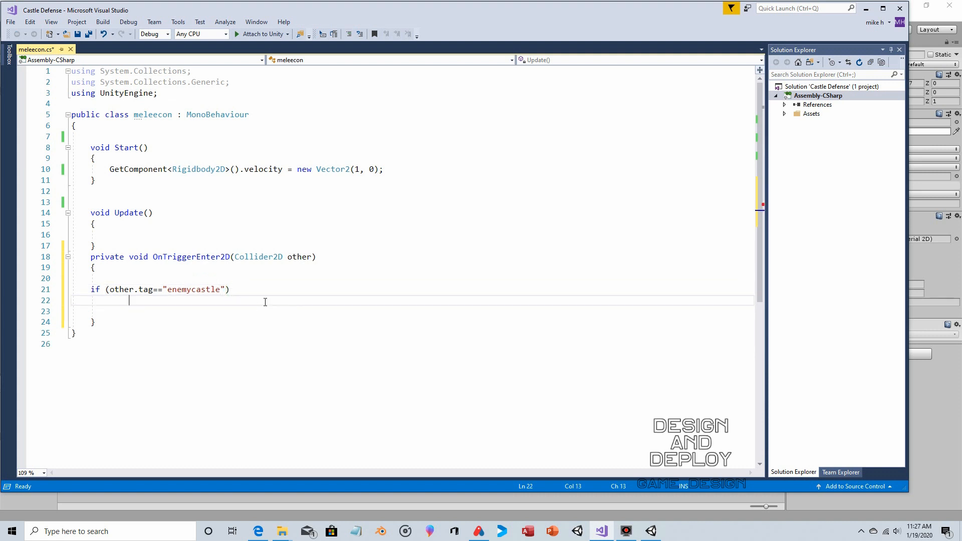
{"action": "type", "text": "("}
{"action": "key", "text": "BackSpace"}
{"action": "left_click_drag", "start_coordinate": [385, 170], "coordinate": [112, 179]}
{"action": "key", "text": "ctrl+c"}
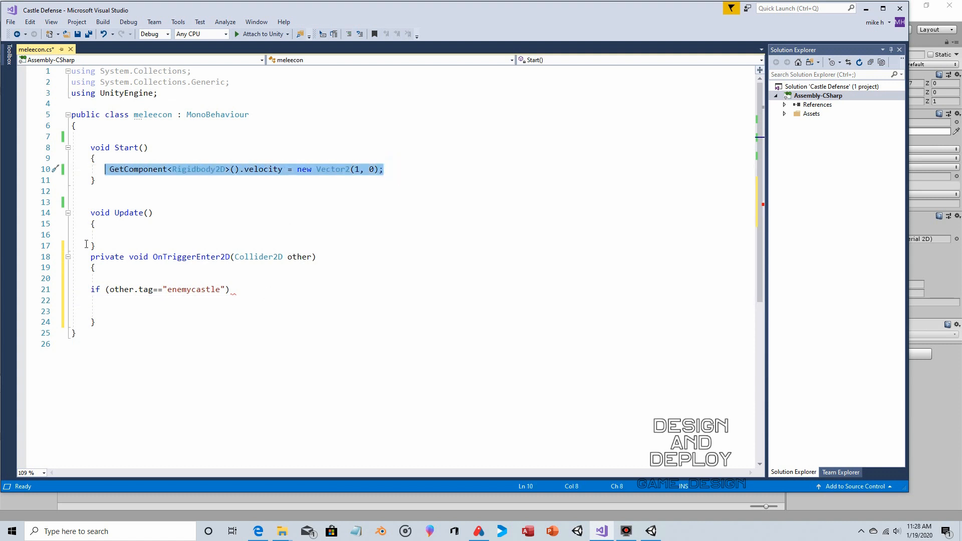
{"action": "left_click", "coordinate": [121, 302]}
{"action": "key", "text": "ctrl+v"}
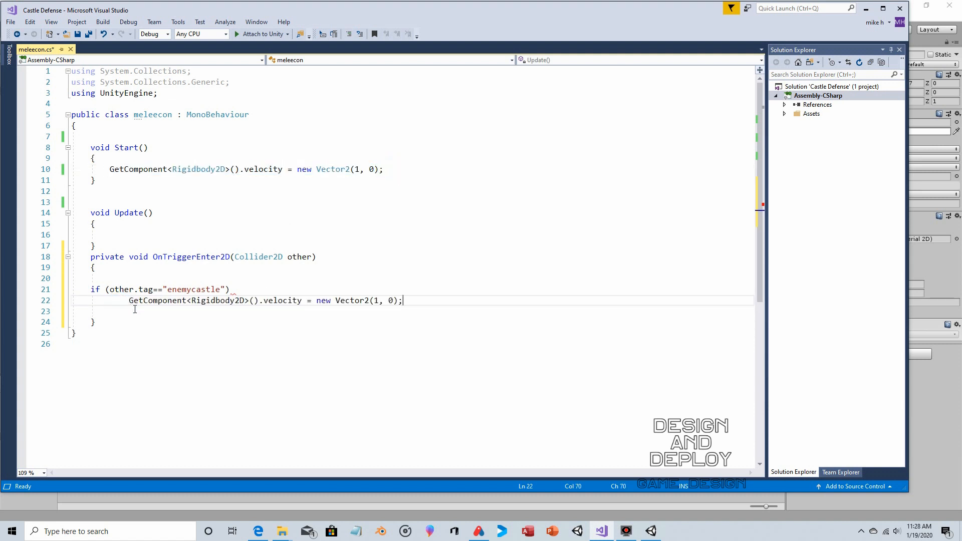
{"action": "double_click", "coordinate": [375, 300]}
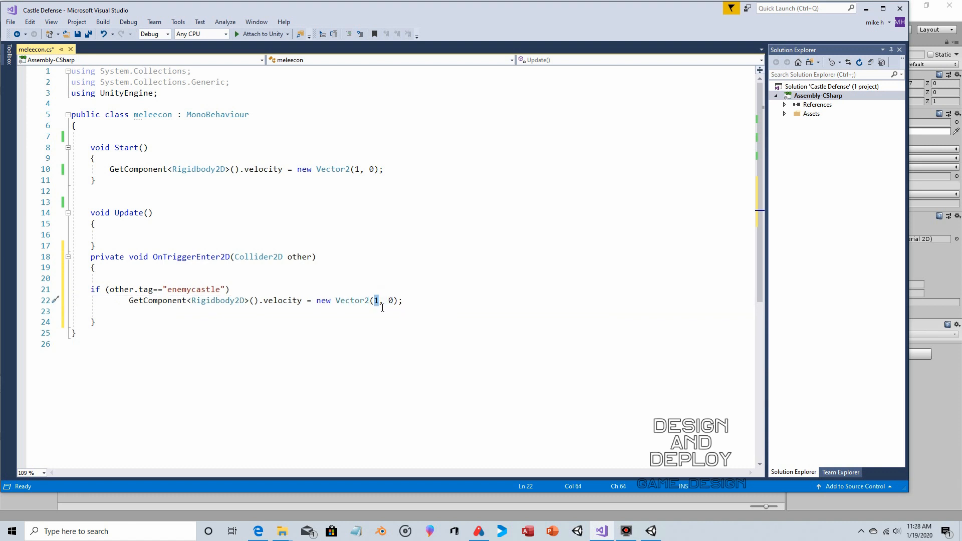
{"action": "type", "text": "0"}
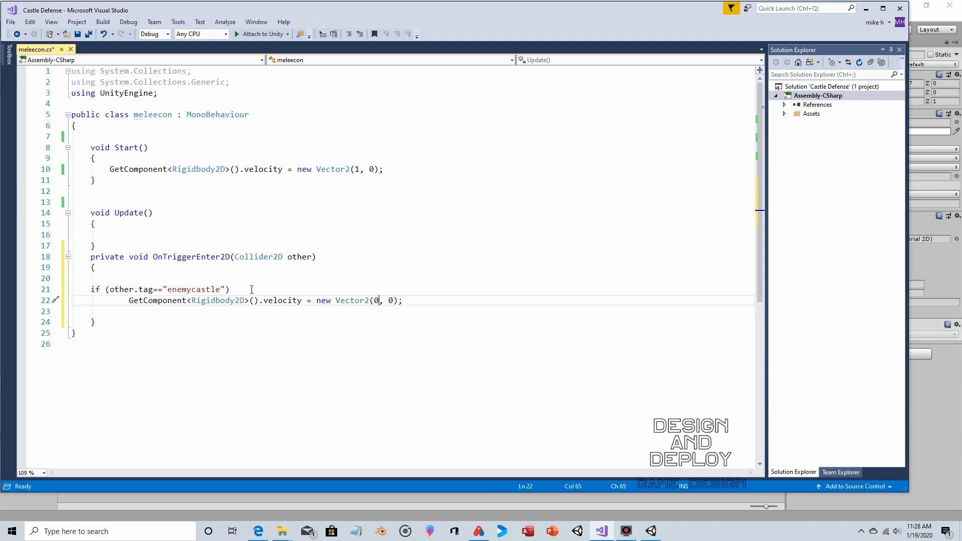
Enclose the velocity line under the enemycastle condition in braces and save the meleecon script
{"action": "left_click", "coordinate": [252, 290]}
{"action": "key", "text": "Return"}
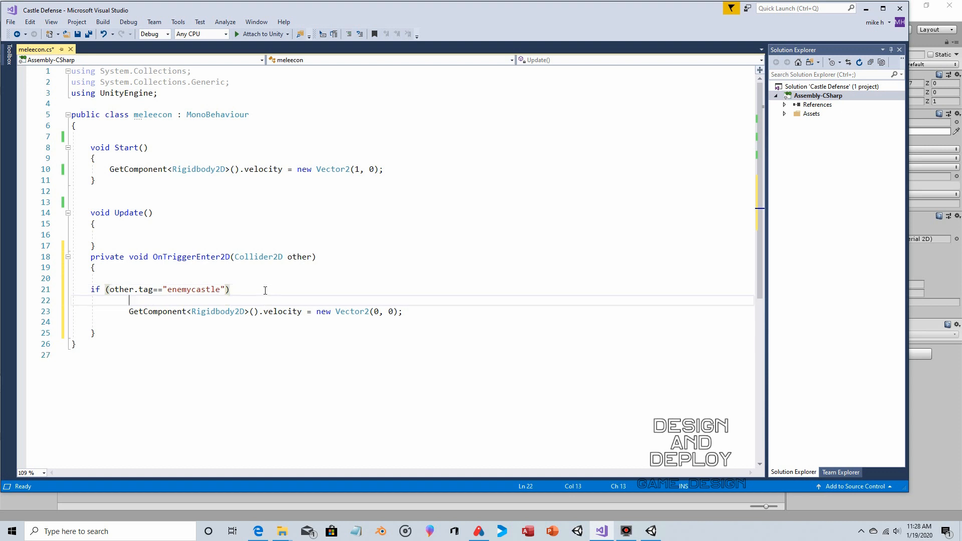
{"action": "type", "text": "{"}
{"action": "key", "text": "Down"}
{"action": "key", "text": "Down"}
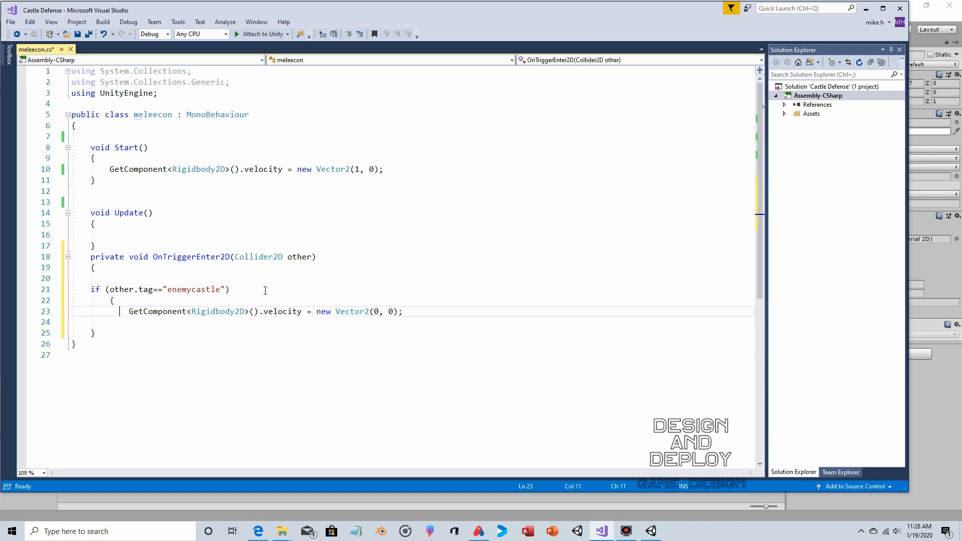
{"action": "type", "text": "}"}
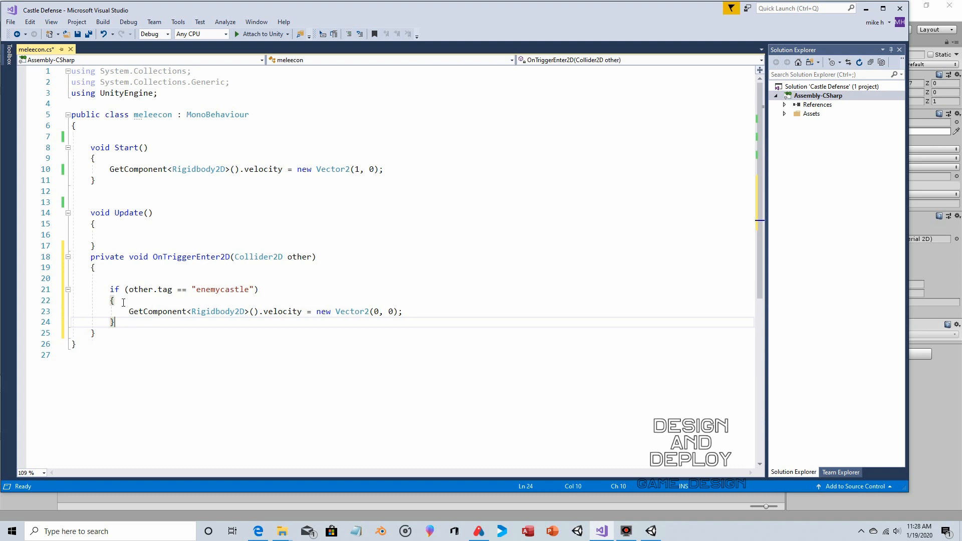
{"action": "key", "text": "Left"}
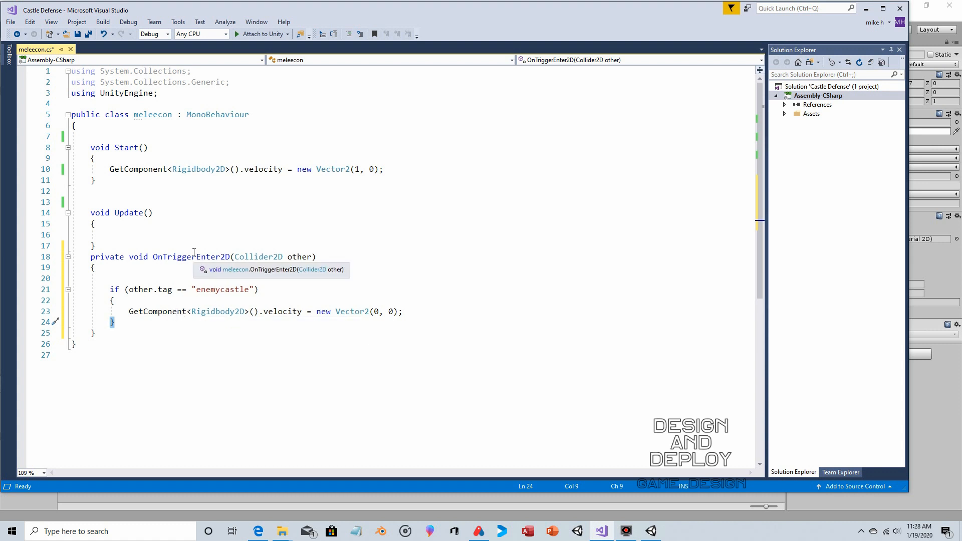
{"action": "left_click", "coordinate": [77, 34]}
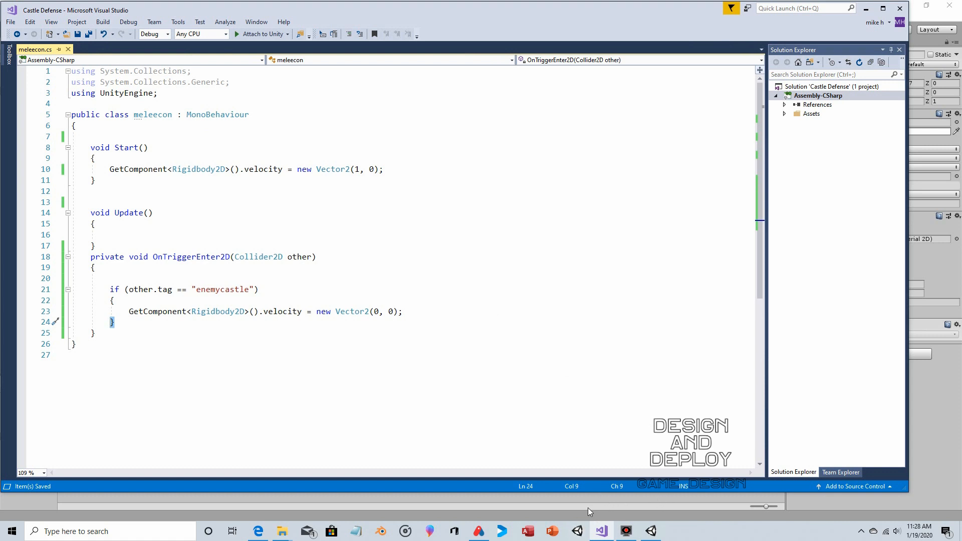
Set the x velocity in the meleecon script's Start method to 3
{"action": "left_click", "coordinate": [650, 531]}
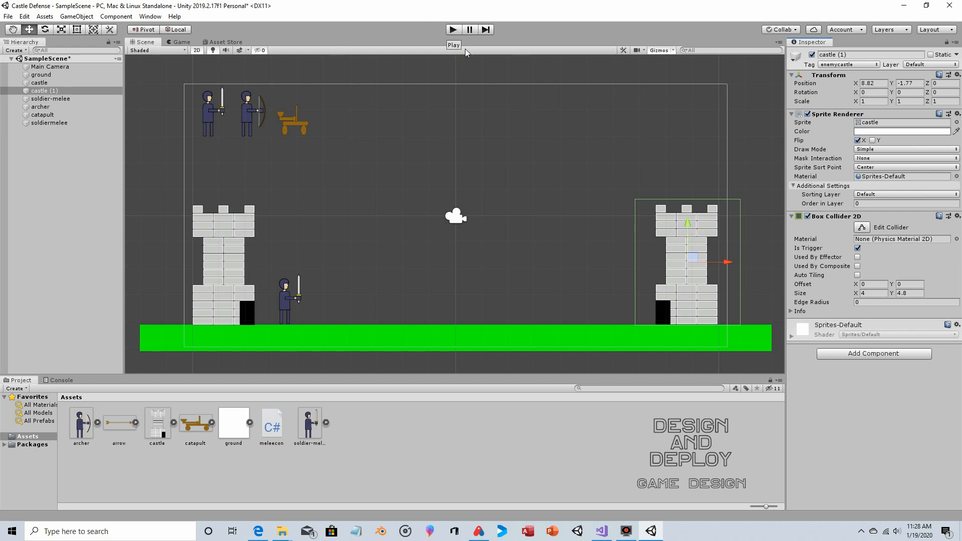
{"action": "left_click", "coordinate": [601, 530]}
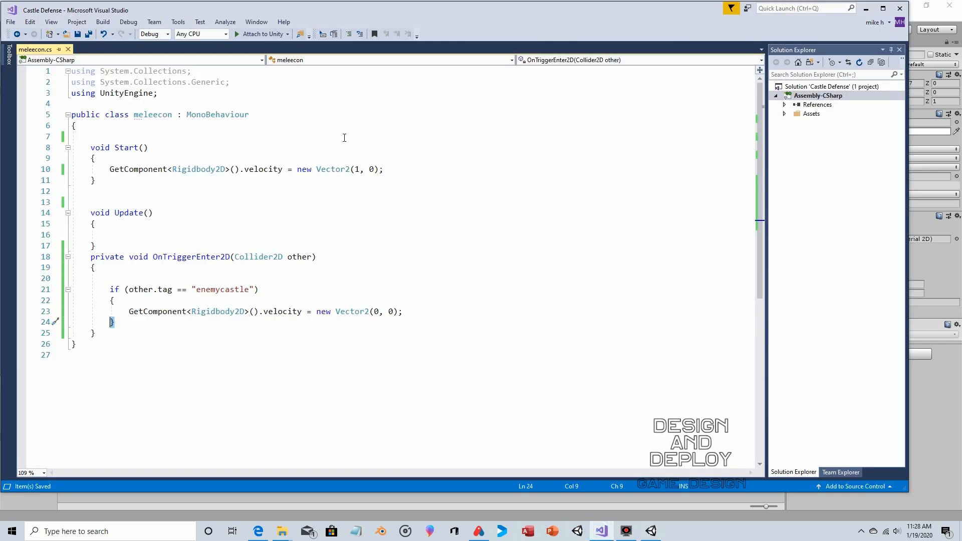
{"action": "left_click", "coordinate": [356, 169]}
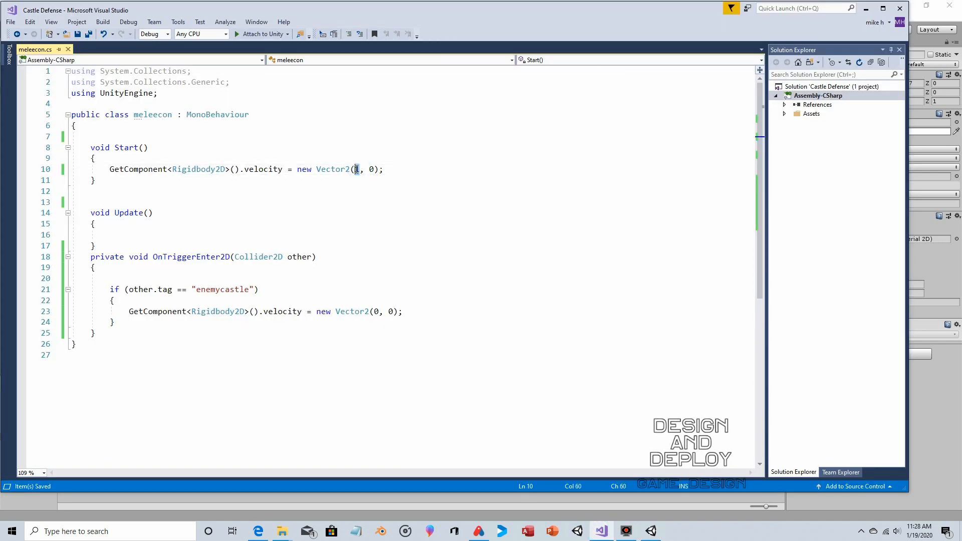
{"action": "type", "text": "3"}
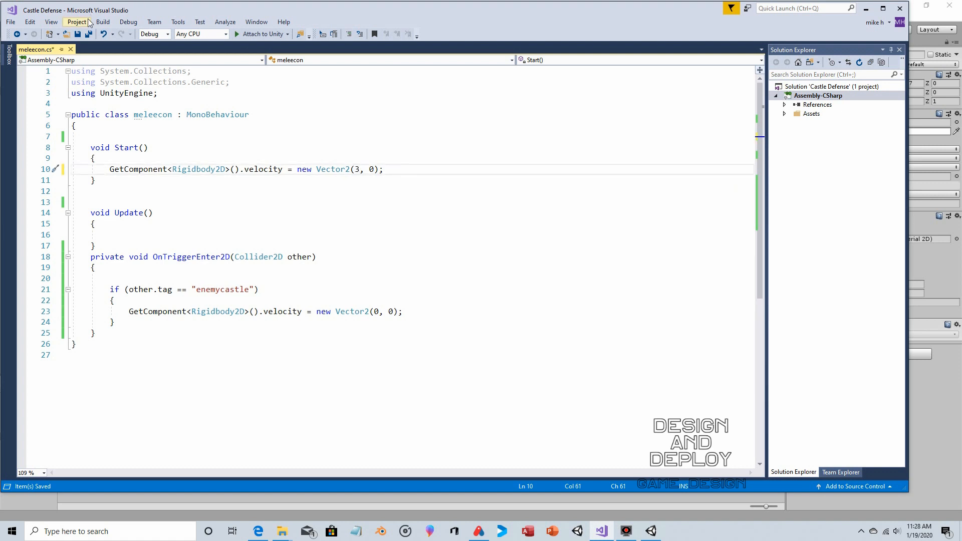
Switch to Unity, play-test soldiermelee's movement towards the enemy castle, and stop the game
{"action": "left_click", "coordinate": [651, 531]}
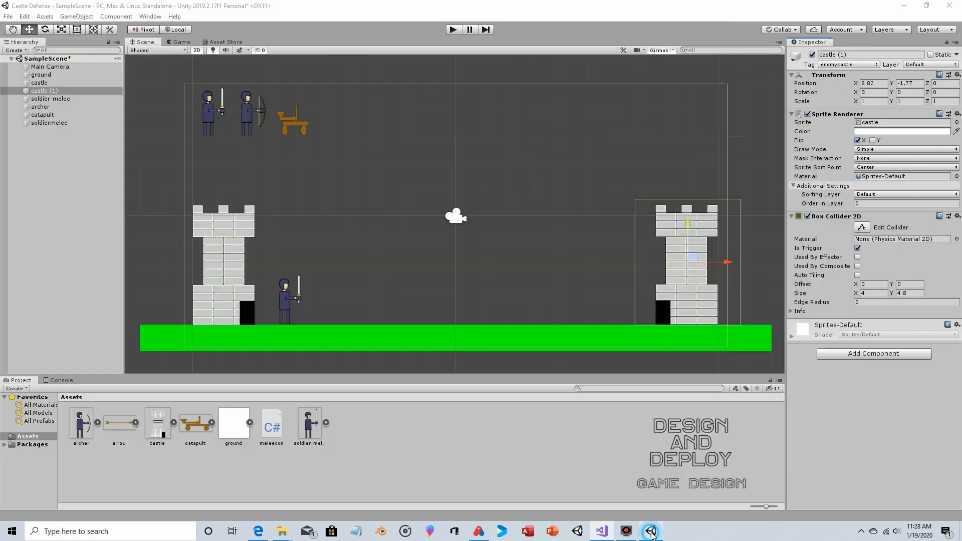
{"action": "left_click", "coordinate": [452, 29]}
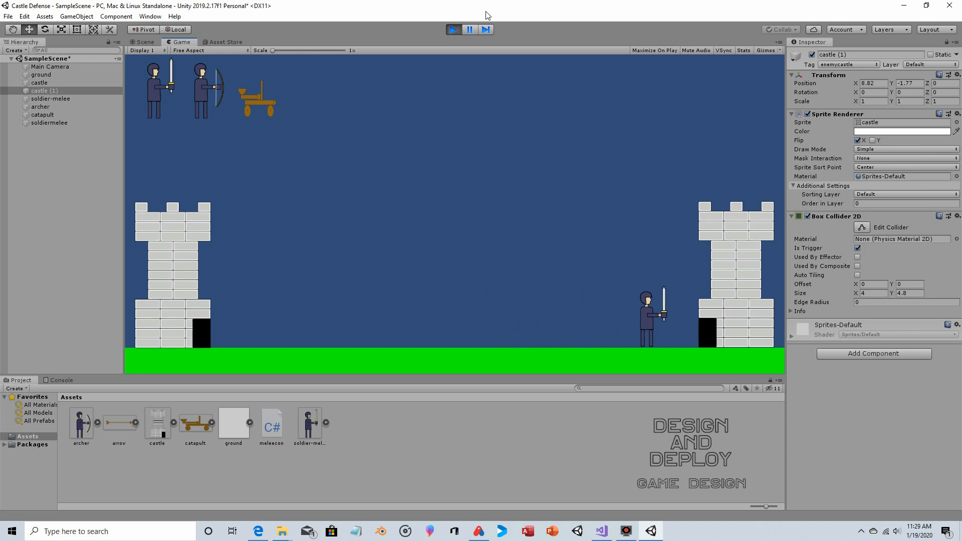
{"action": "left_click", "coordinate": [452, 30]}
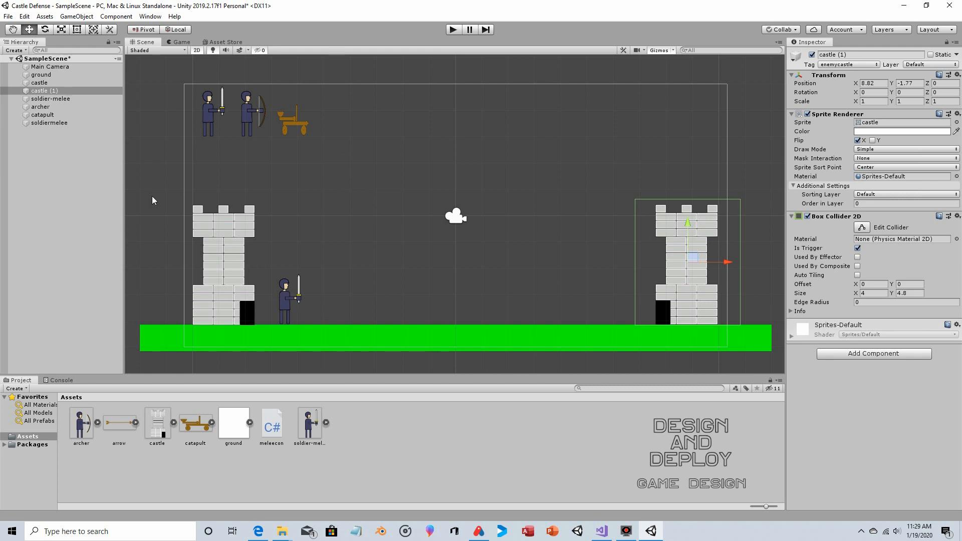
Make a prefab of soldiermelee in the Assets folder, delete soldiermelee from the scene, and review the prefab's components
{"action": "left_click", "coordinate": [58, 121]}
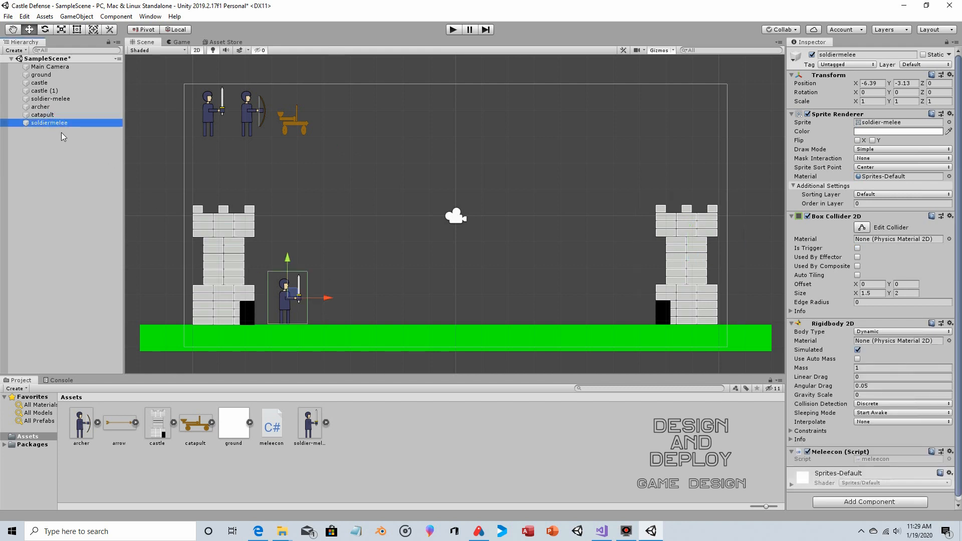
{"action": "left_click_drag", "start_coordinate": [67, 122], "coordinate": [273, 337]}
{"action": "left_click_drag", "start_coordinate": [414, 441], "coordinate": [420, 445]}
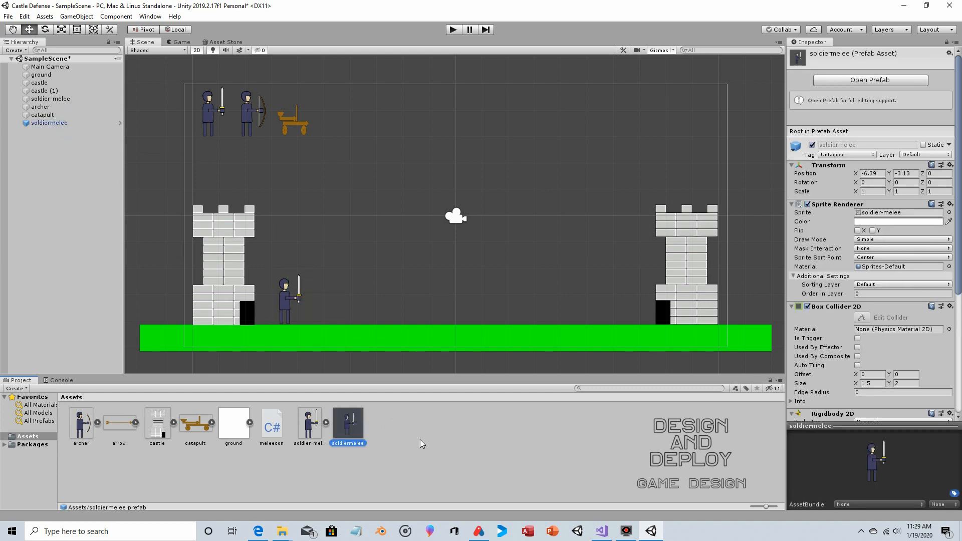
{"action": "left_click", "coordinate": [41, 123]}
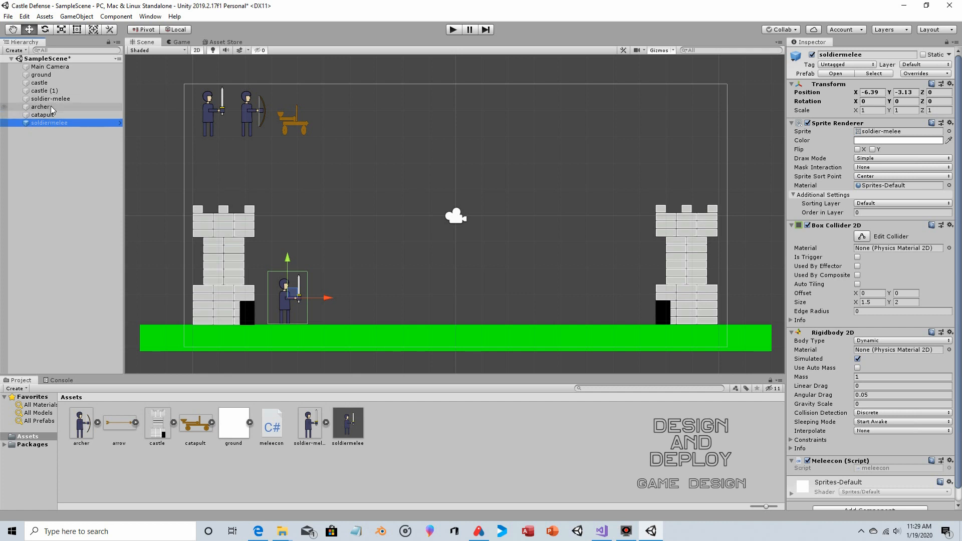
{"action": "key", "text": "Delete"}
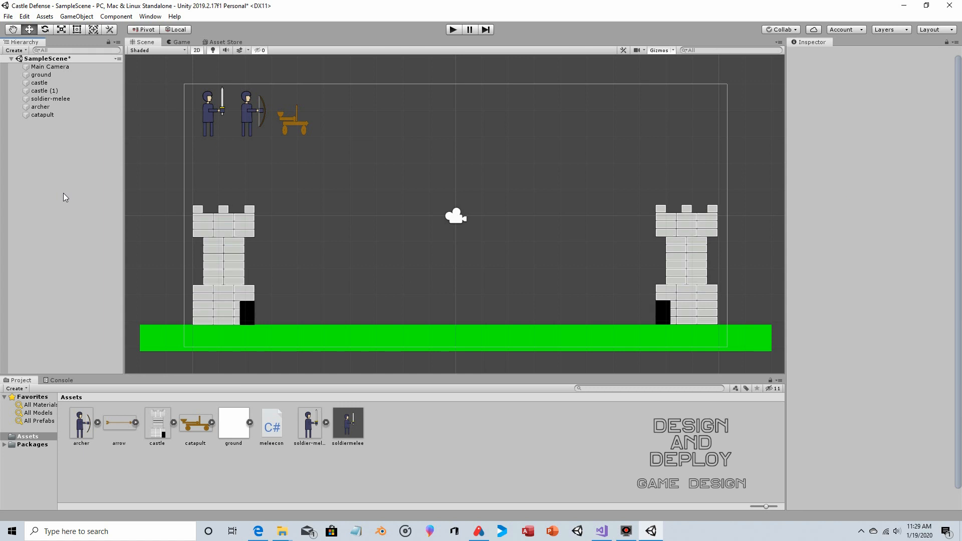
{"action": "left_click", "coordinate": [348, 424]}
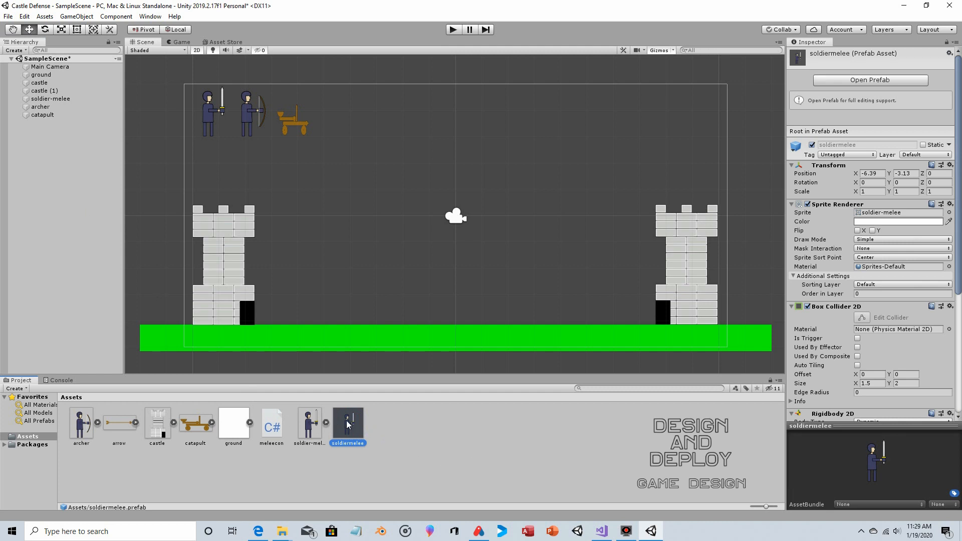
{"action": "scroll", "coordinate": [924, 300], "scroll_direction": "down", "scroll_amount": 5}
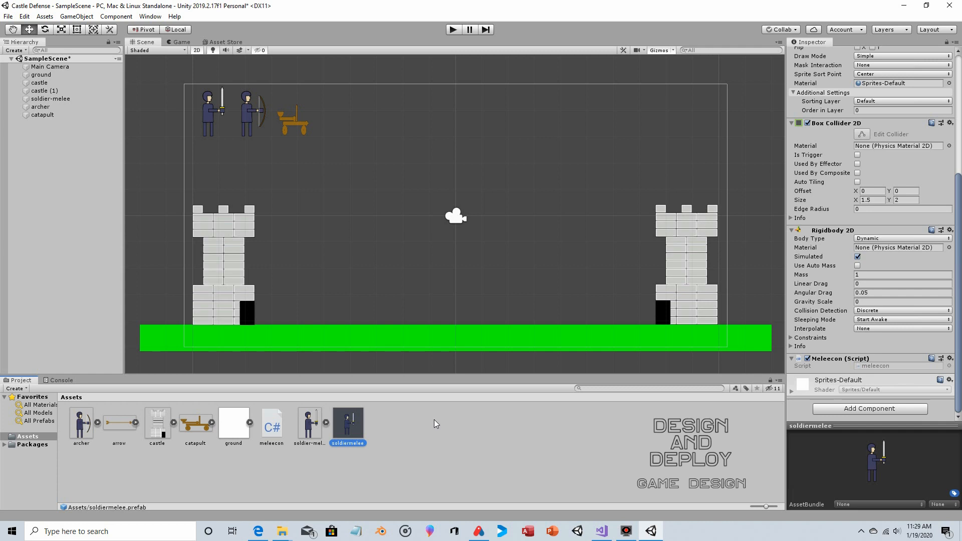
Enable Is Trigger on the Box Collider 2D of the soldier-melee object at the scene's upper edge
{"action": "left_click", "coordinate": [212, 127]}
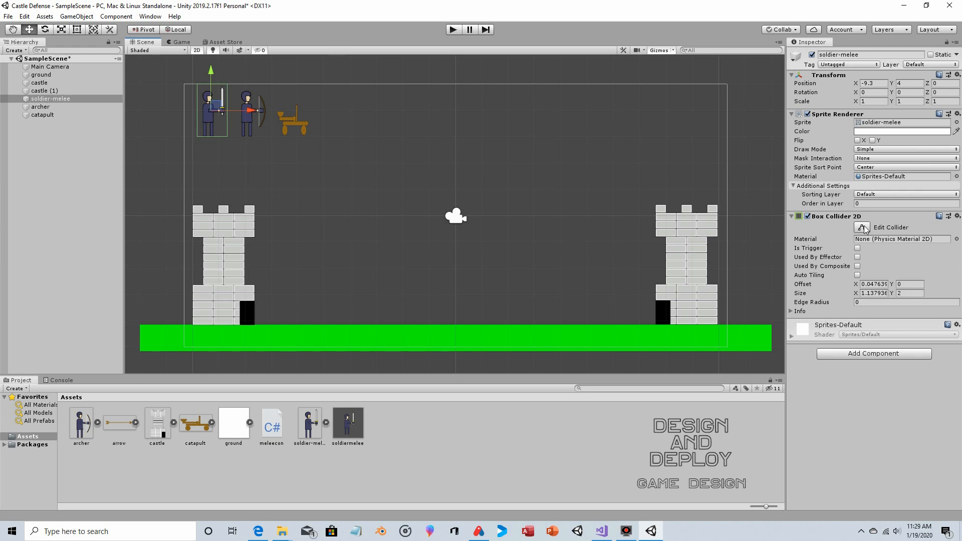
{"action": "left_click", "coordinate": [857, 248]}
Create a new C# script named meleebut in the Assets folder
{"action": "right_click", "coordinate": [413, 422]}
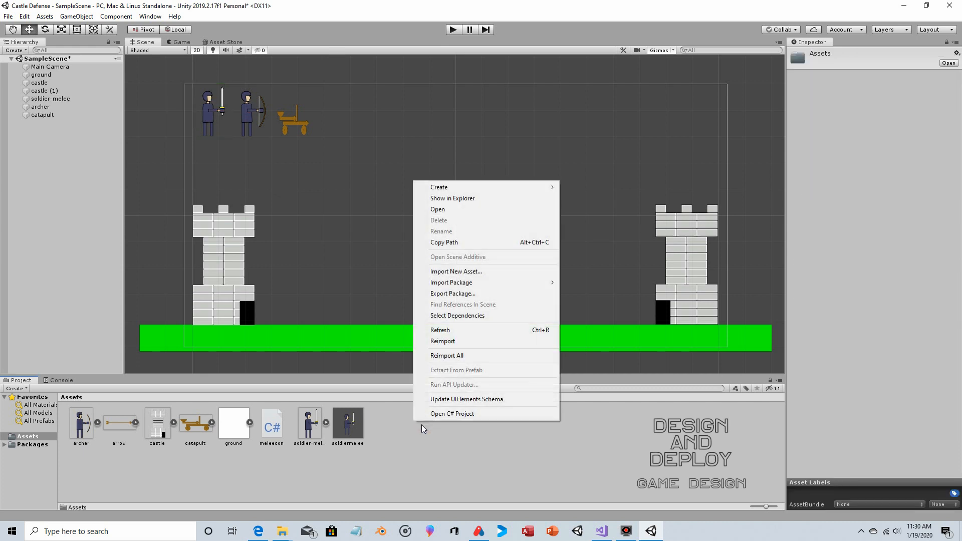
{"action": "mouse_move", "coordinate": [476, 192]}
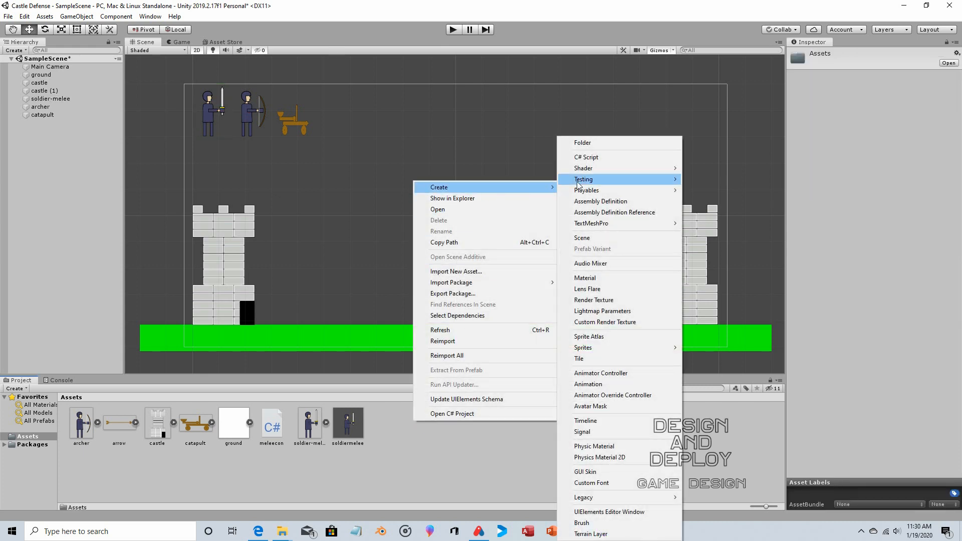
{"action": "left_click", "coordinate": [608, 157]}
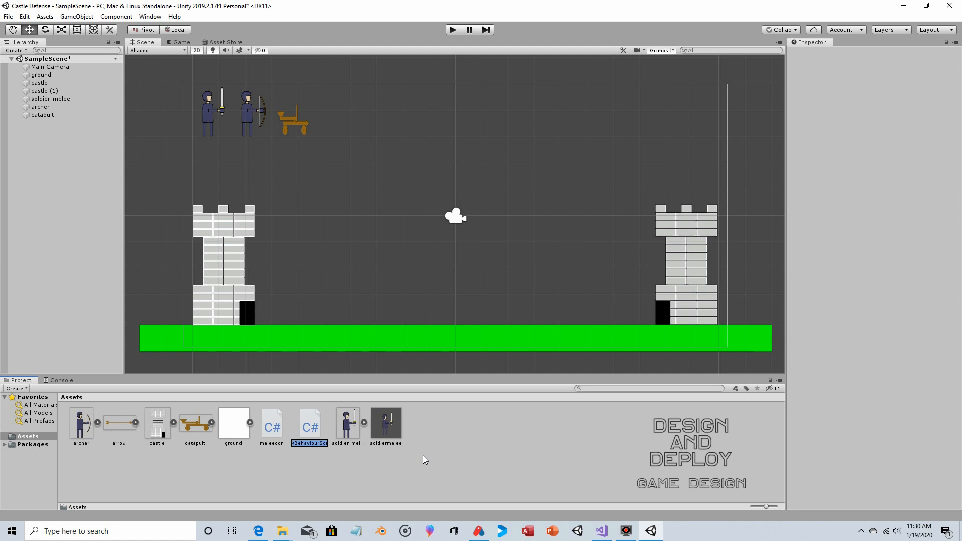
{"action": "type", "text": "mel"}
{"action": "type", "text": "lebut"}
{"action": "left_click", "coordinate": [308, 443]}
{"action": "key", "text": "BackSpace"}
{"action": "key", "text": "BackSpace"}
{"action": "type", "text": "ee"}
{"action": "left_click", "coordinate": [315, 443]}
{"action": "left_click", "coordinate": [308, 442]}
{"action": "left_click", "coordinate": [437, 424]}
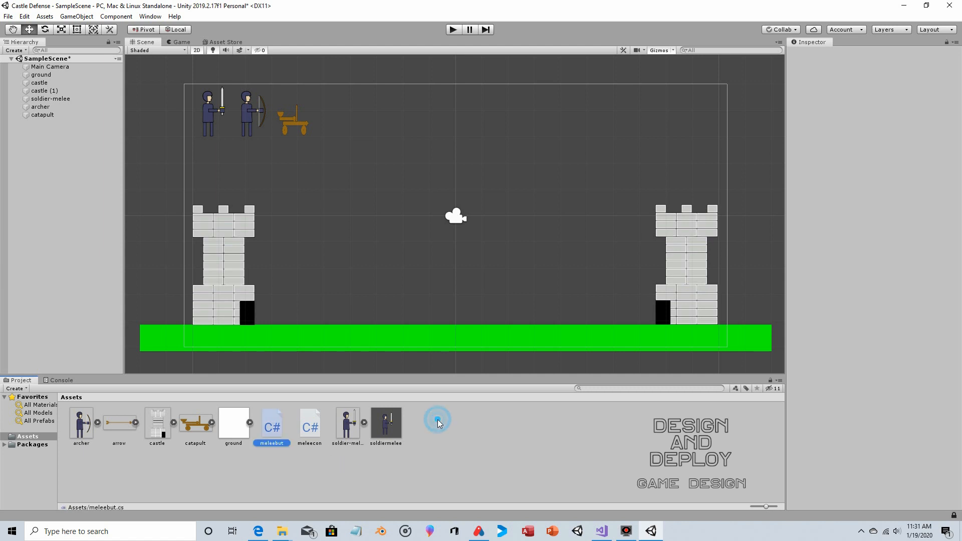
Attach the meleebut script to the soldier-melee object and open the script in Visual Studio
{"action": "left_click", "coordinate": [207, 121]}
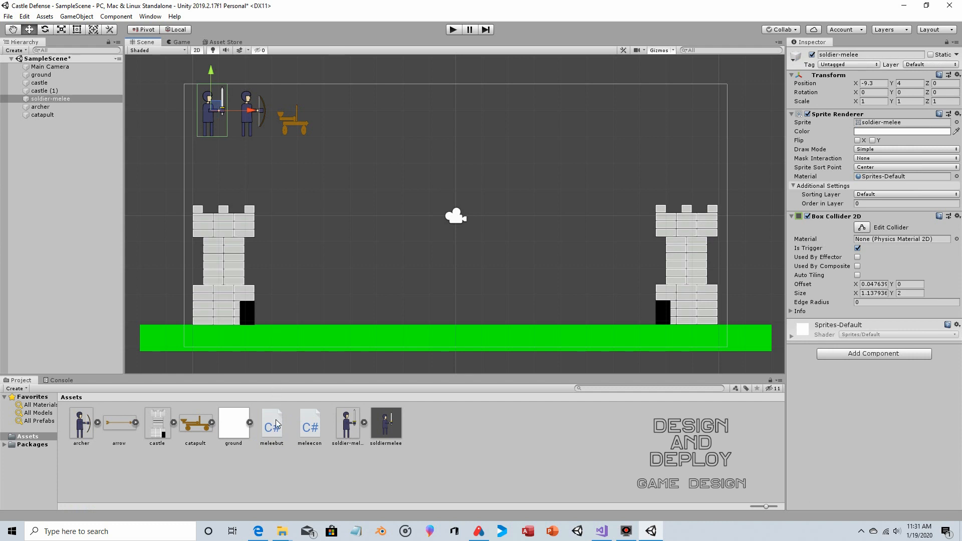
{"action": "left_click_drag", "start_coordinate": [272, 421], "coordinate": [892, 415]}
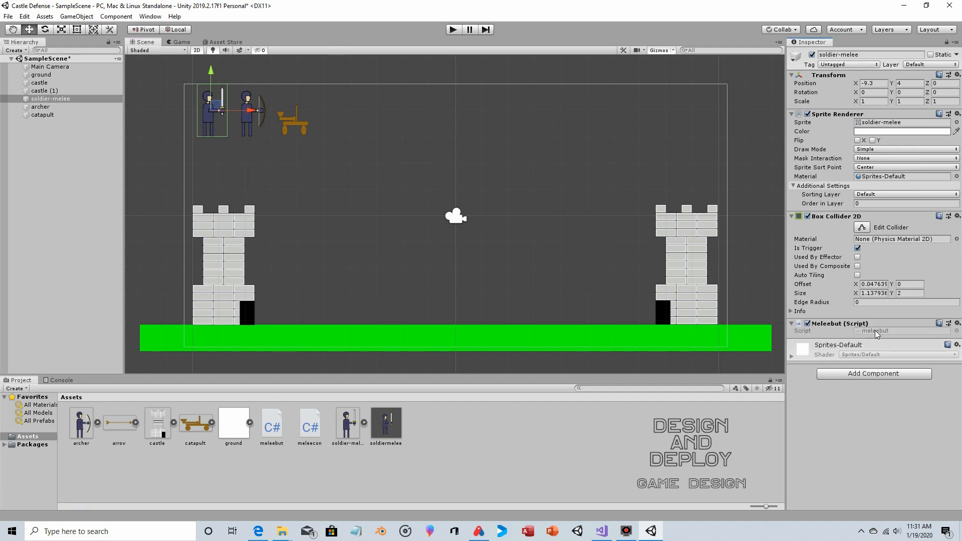
{"action": "double_click", "coordinate": [273, 427]}
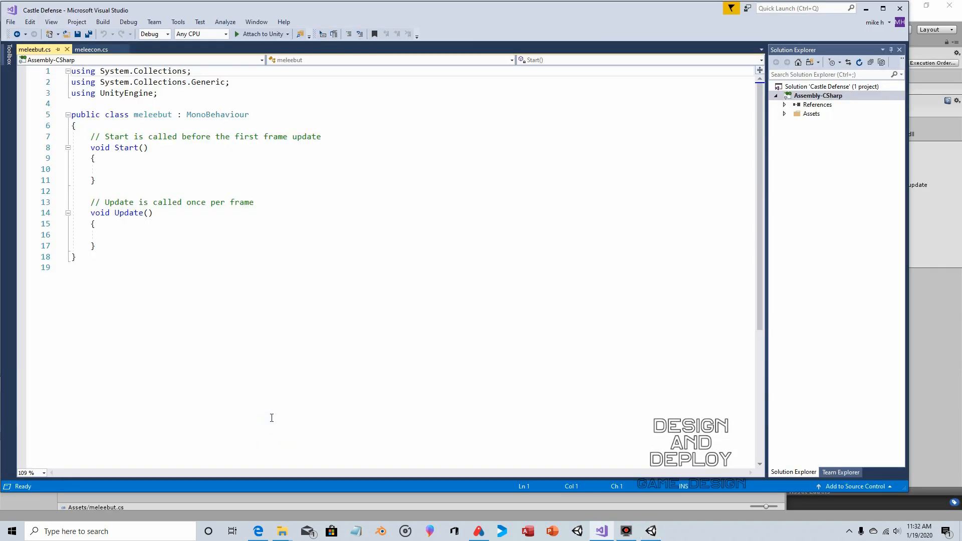
Delete the default comments above the Start and Update methods in the meleebut script
{"action": "left_click_drag", "start_coordinate": [330, 135], "coordinate": [89, 137]}
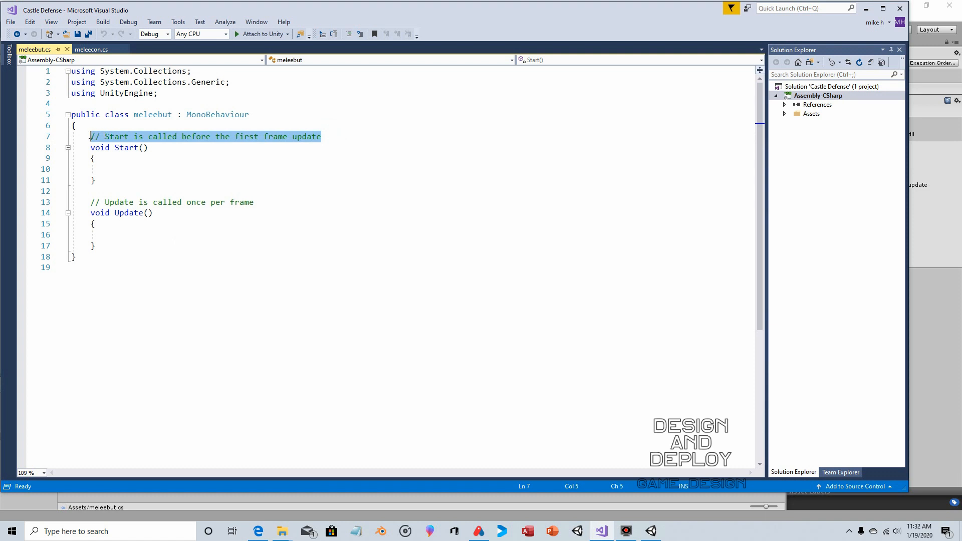
{"action": "key", "text": "BackSpace"}
{"action": "left_click_drag", "start_coordinate": [254, 202], "coordinate": [86, 203]}
{"action": "key", "text": "BackSpace"}
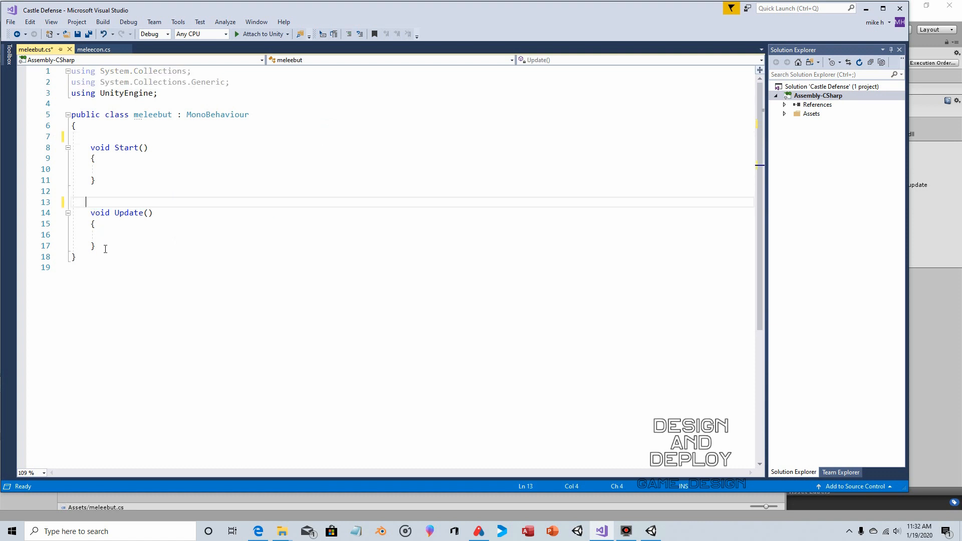
Add an empty OnMouseDown method below the Update method in meleebut
{"action": "left_click", "coordinate": [103, 247]}
{"action": "key", "text": "Return"}
{"action": "key", "text": "Return"}
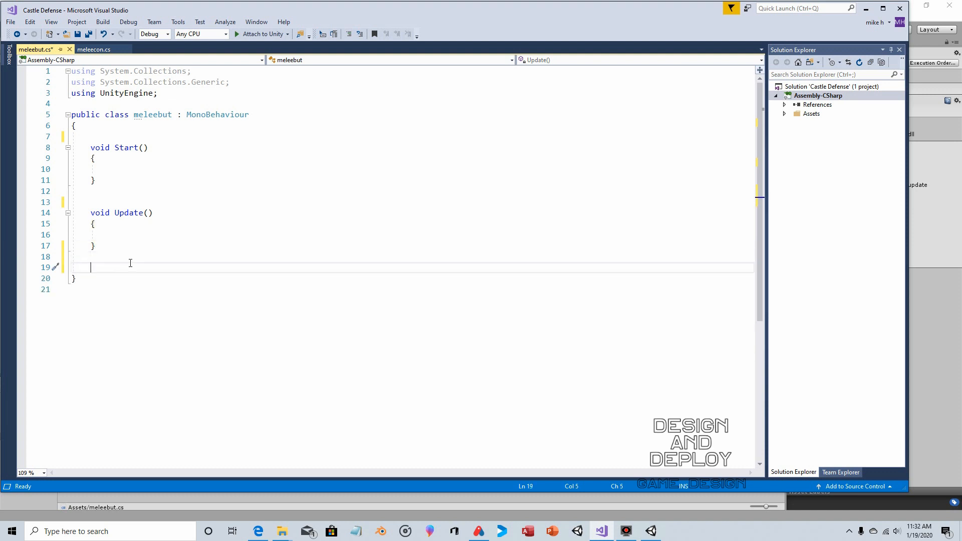
{"action": "type", "text": "Onmouse"}
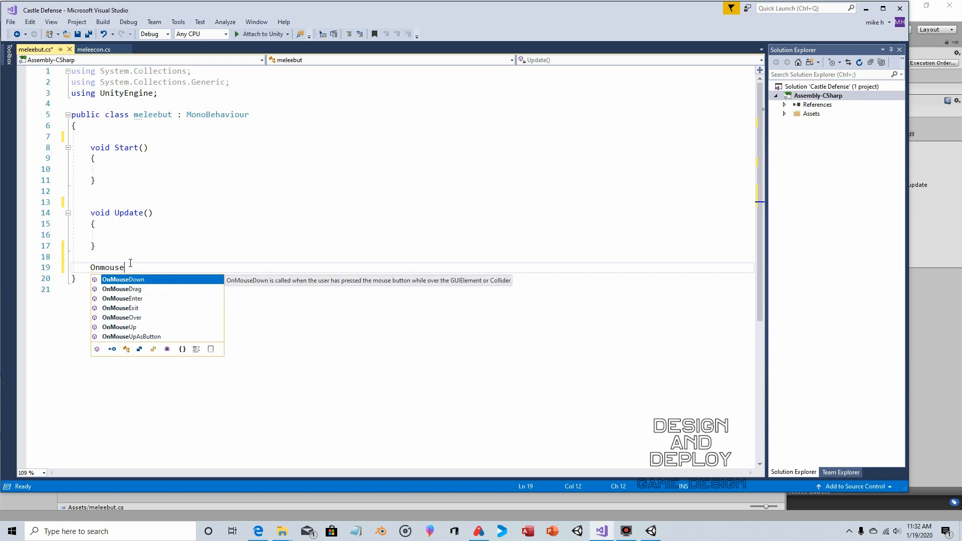
{"action": "key", "text": "Return"}
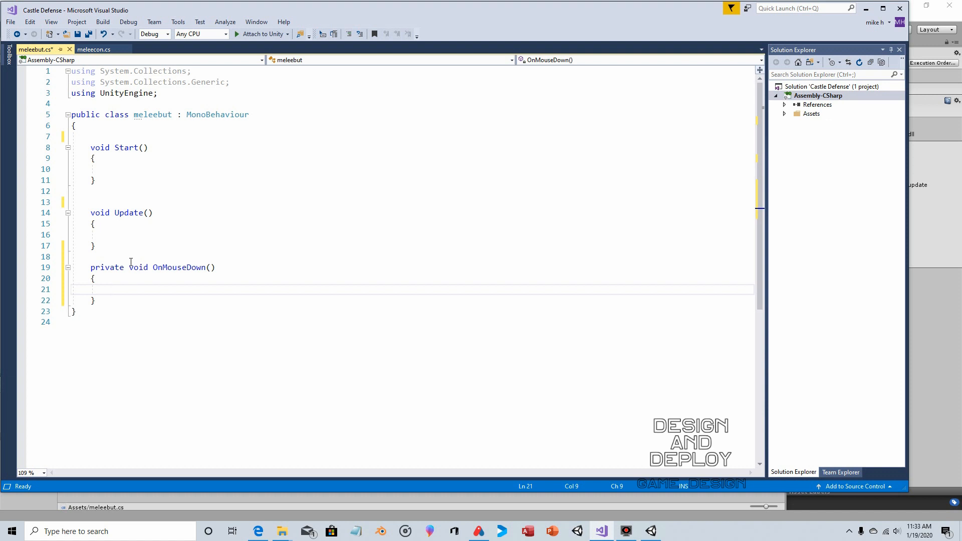
Declare a public Transform variable named meleeSoldier above the Start method and save the script
{"action": "left_click", "coordinate": [136, 132]}
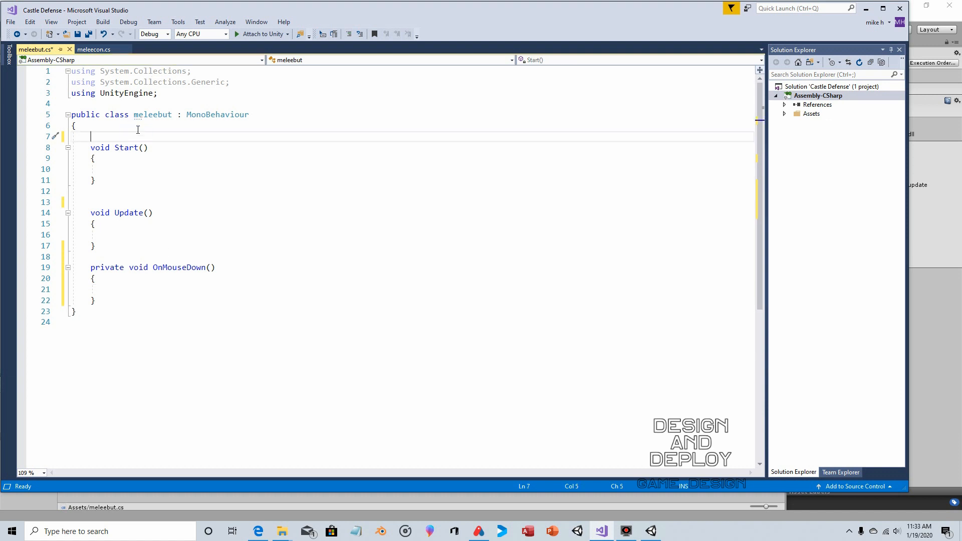
{"action": "key", "text": "Return"}
{"action": "key", "text": "Up"}
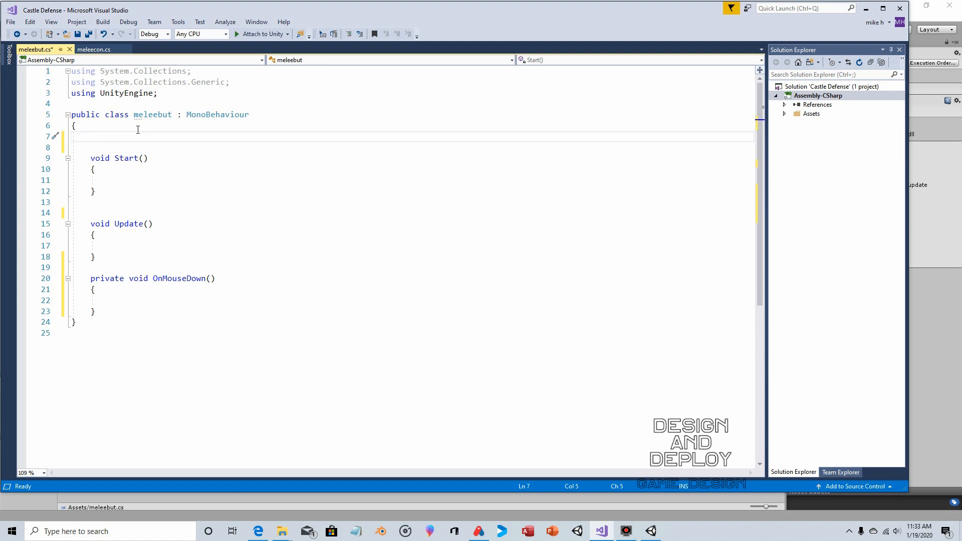
{"action": "type", "text": "public T"}
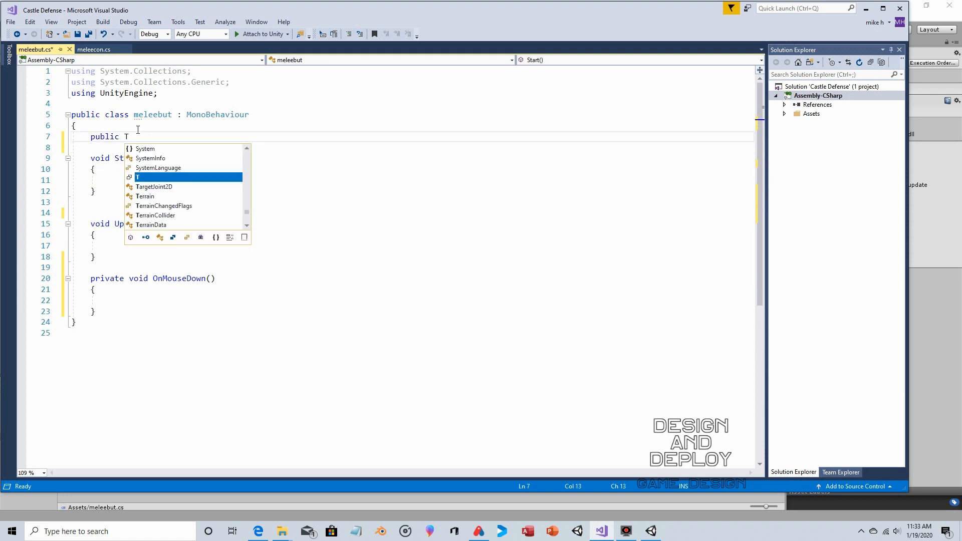
{"action": "type", "text": "ransform"}
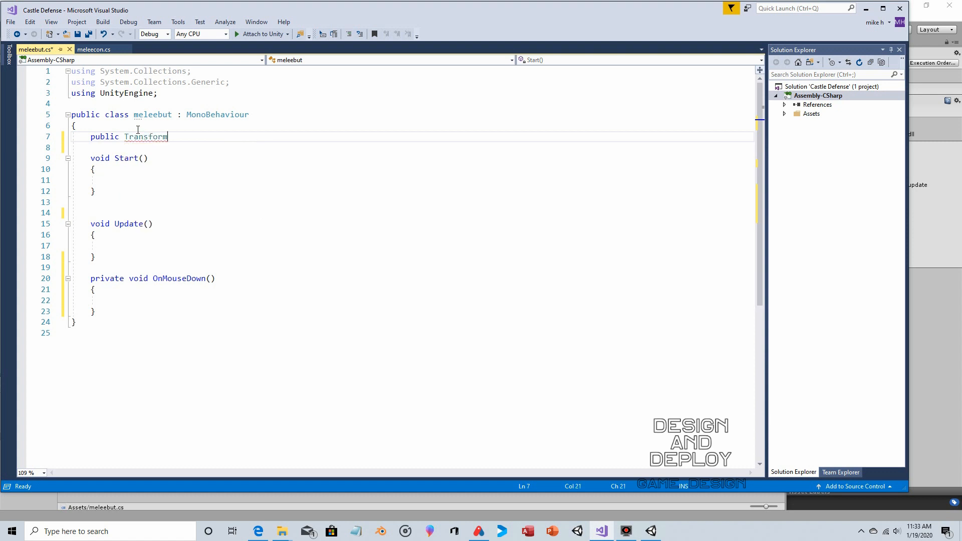
{"action": "type", "text": " melee"}
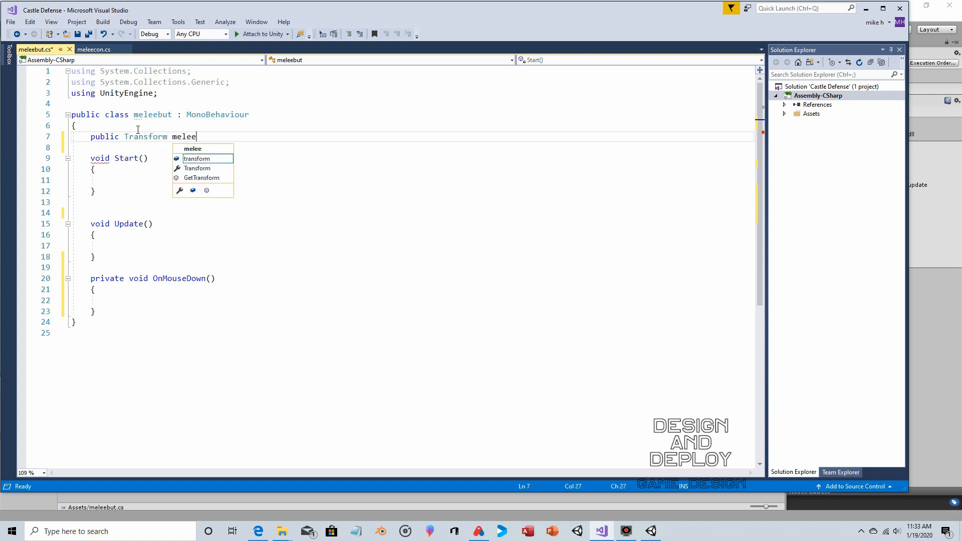
{"action": "type", "text": "Soldier;"}
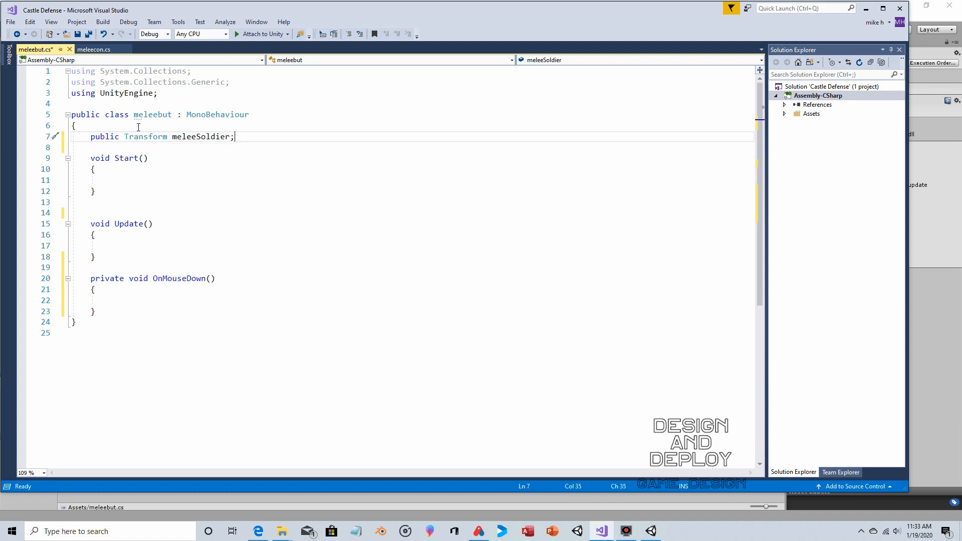
{"action": "left_click", "coordinate": [79, 34]}
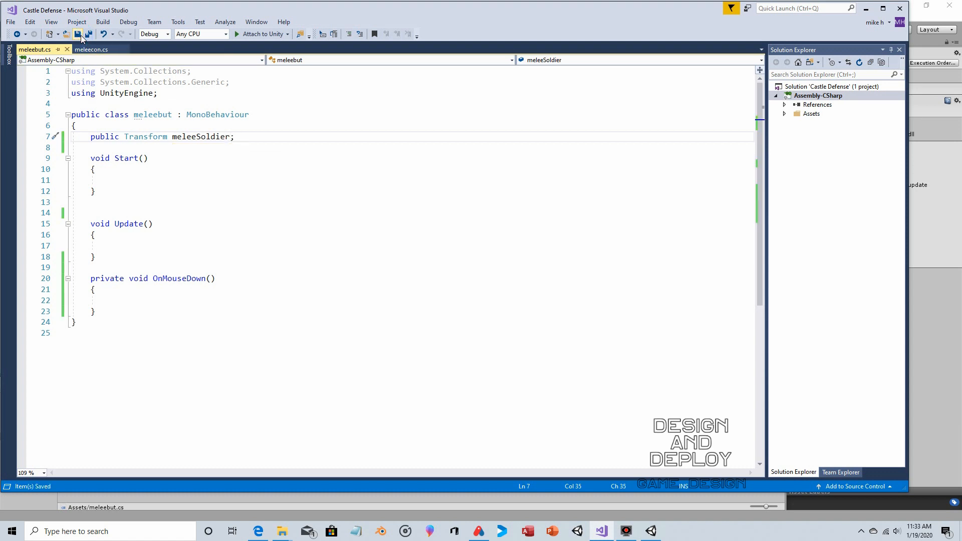
Start an Instantiate call inside OnMouseDown with meleeSoldier as its first argument
{"action": "left_click", "coordinate": [120, 300]}
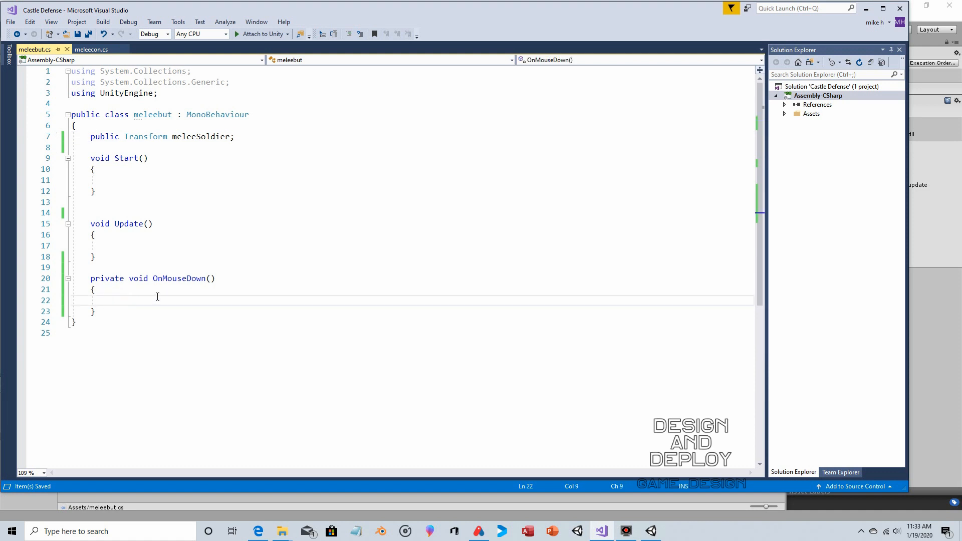
{"action": "type", "text": "insta"}
{"action": "key", "text": "Tab"}
{"action": "type", "text": "("}
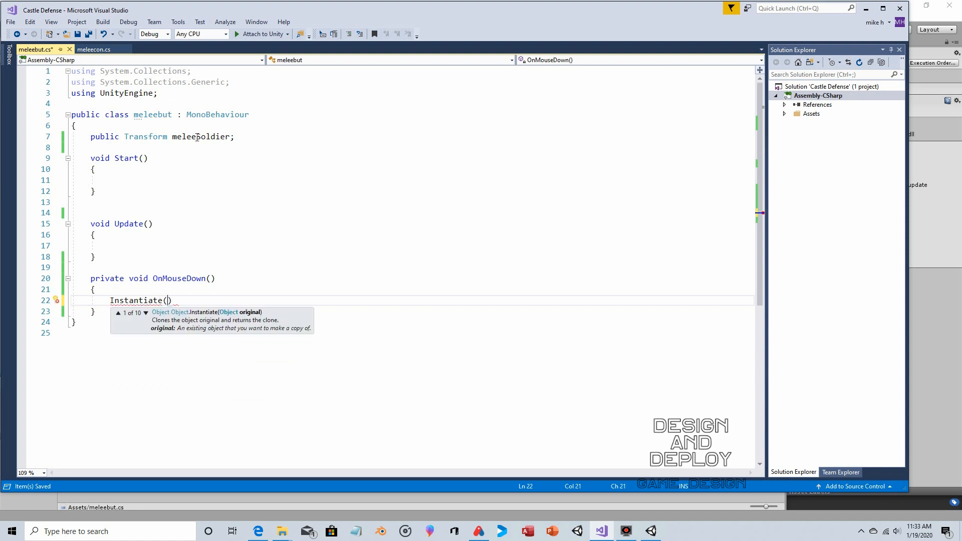
{"action": "type", "text": "me"}
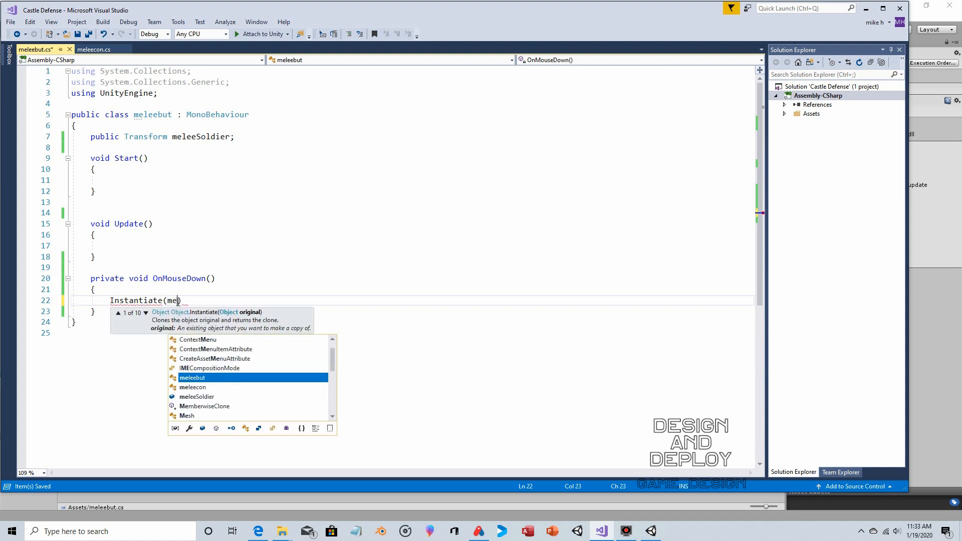
{"action": "key", "text": "Down"}
{"action": "key", "text": "Down"}
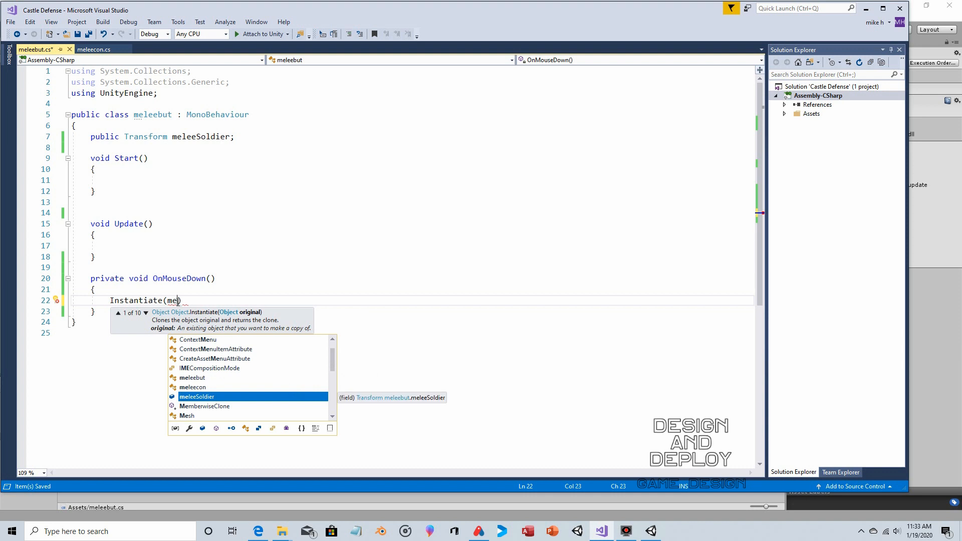
{"action": "key", "text": "Tab"}
{"action": "type", "text": ","}
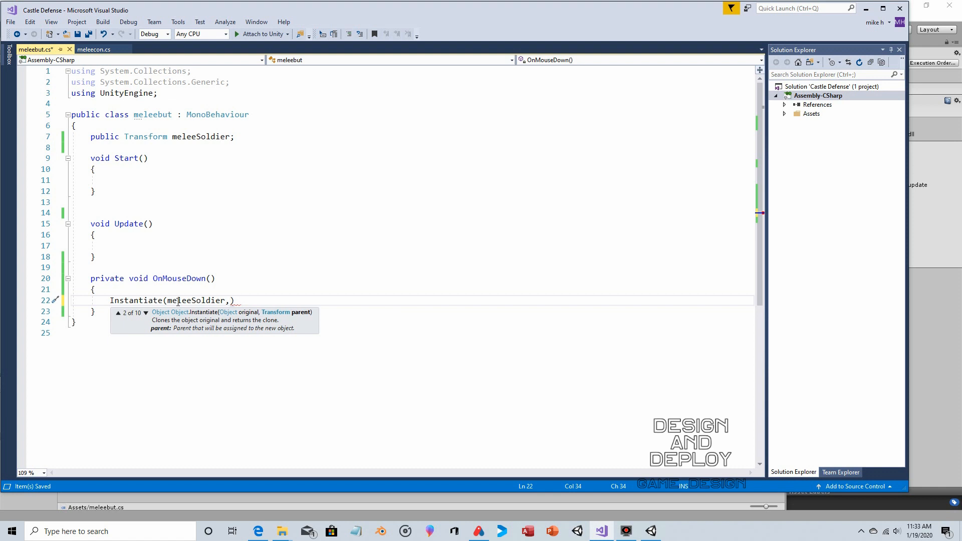
Complete the Instantiate call with the arguments meleeSoldier.position and meleeSoldier.rotation, and save the meleebut script
{"action": "type", "text": "meleeSoldier.pos"}
{"action": "key", "text": "Tab"}
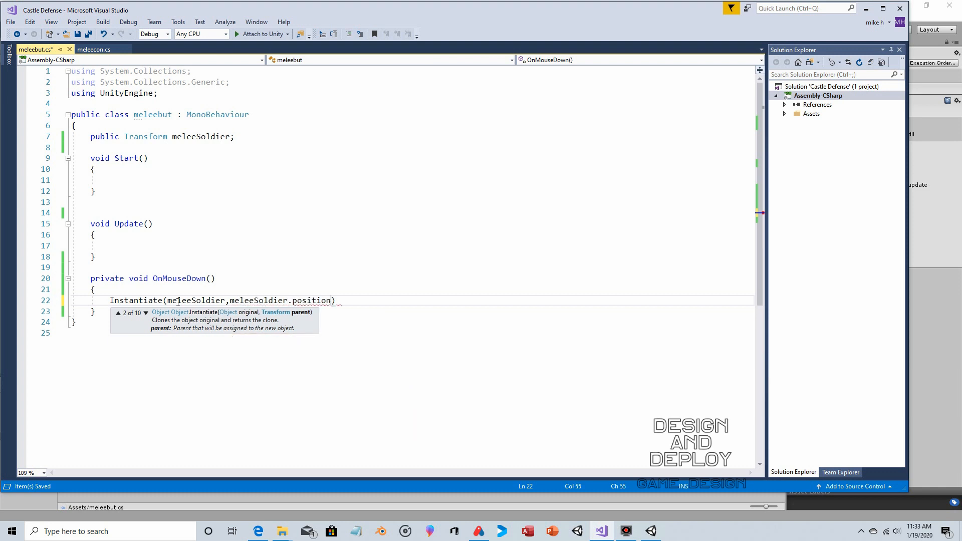
{"action": "type", "text": ","}
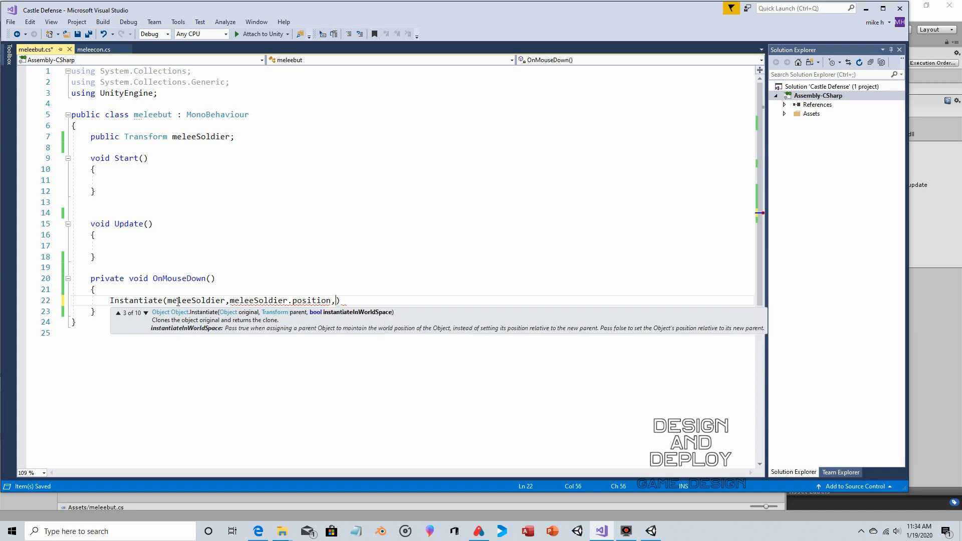
{"action": "type", "text": "mele"}
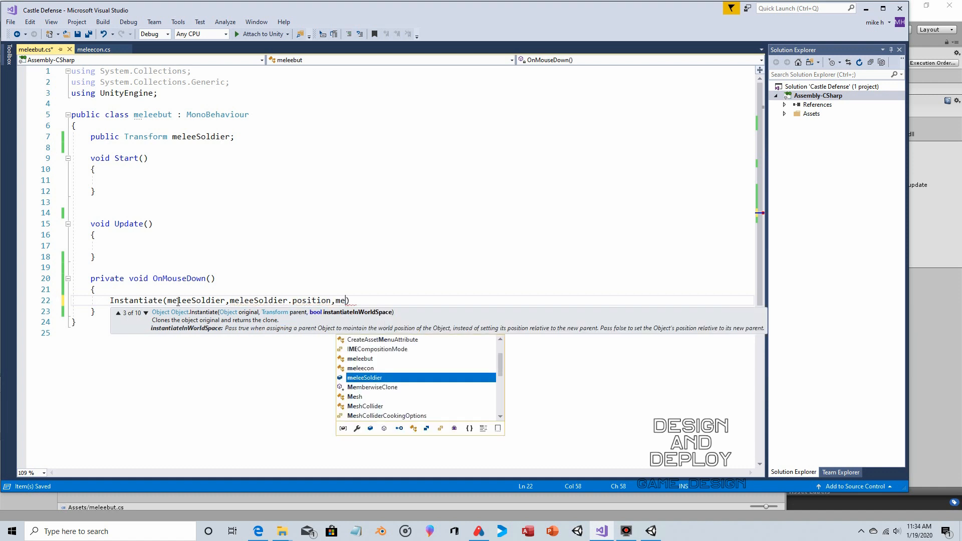
{"action": "key", "text": "Tab"}
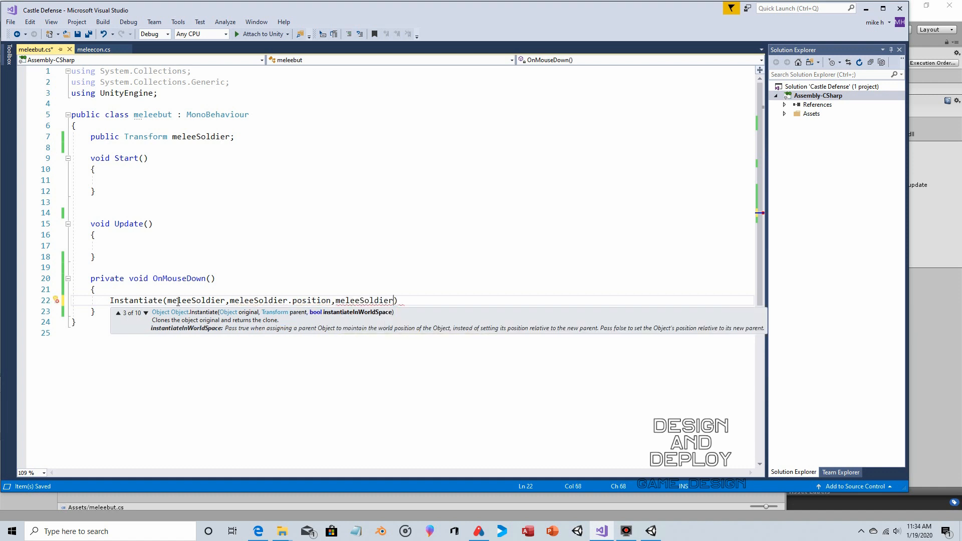
{"action": "type", "text": ".ro"}
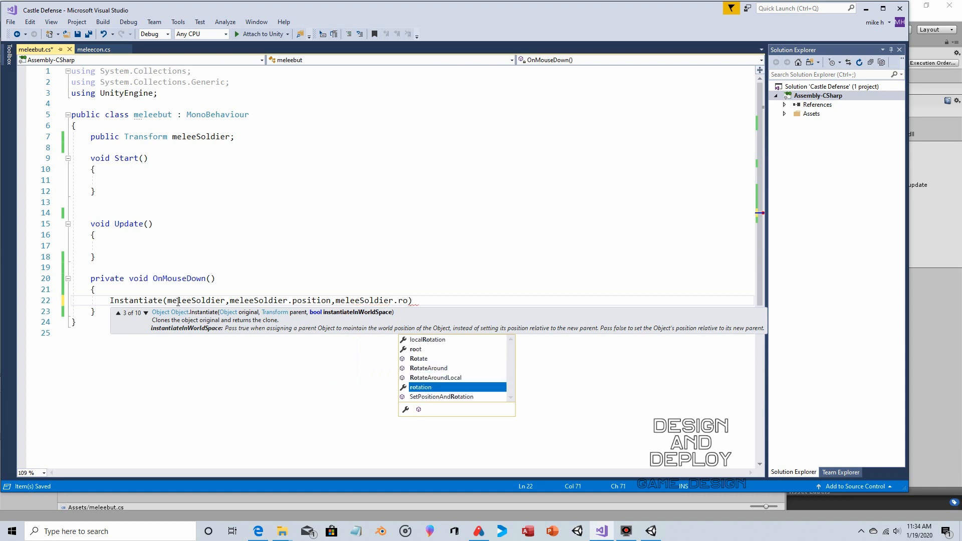
{"action": "key", "text": "Tab"}
{"action": "type", "text": ")"}
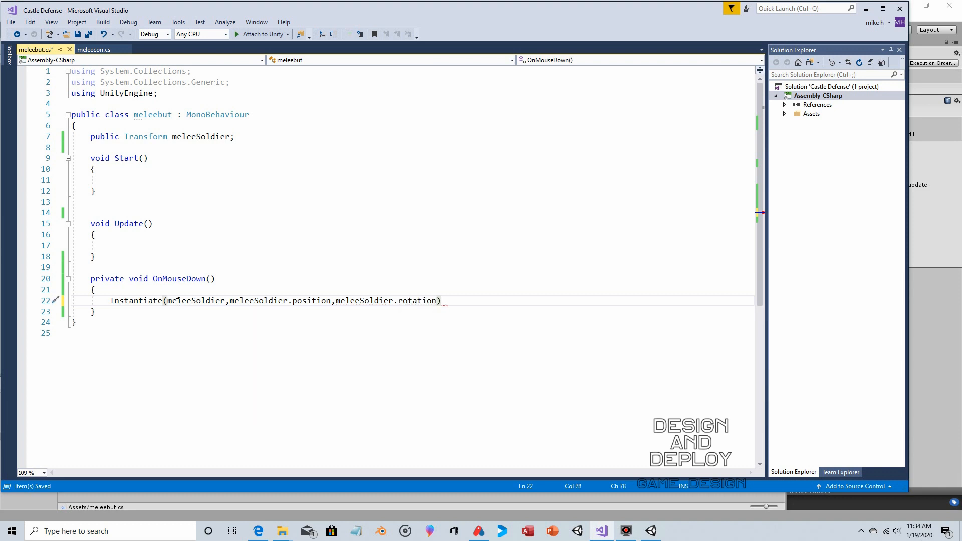
{"action": "type", "text": ";"}
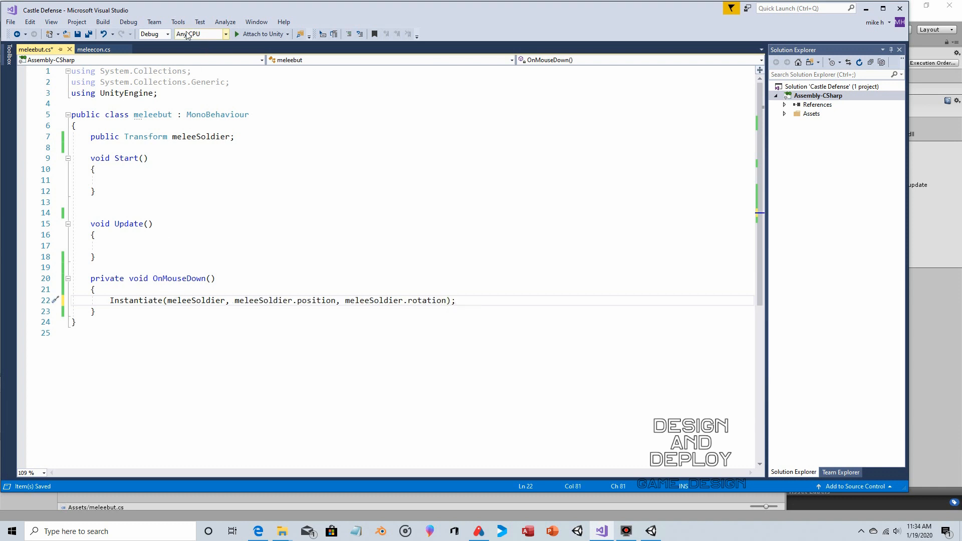
{"action": "left_click", "coordinate": [76, 34]}
Switch to Unity and assign the soldiermelee prefab to the Melee Soldier reference of soldier-melee's Meleebut script
{"action": "left_click", "coordinate": [651, 530]}
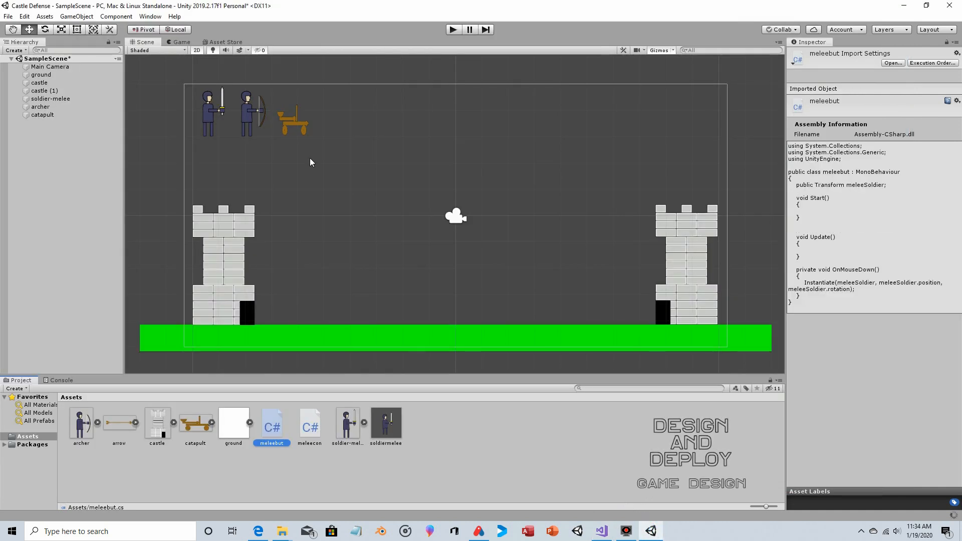
{"action": "left_click", "coordinate": [464, 434]}
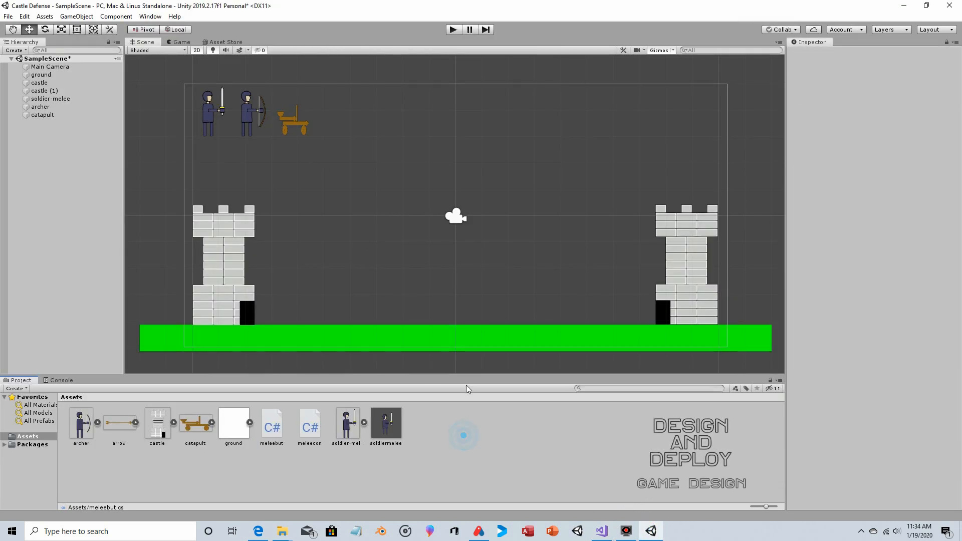
{"action": "left_click", "coordinate": [453, 31]}
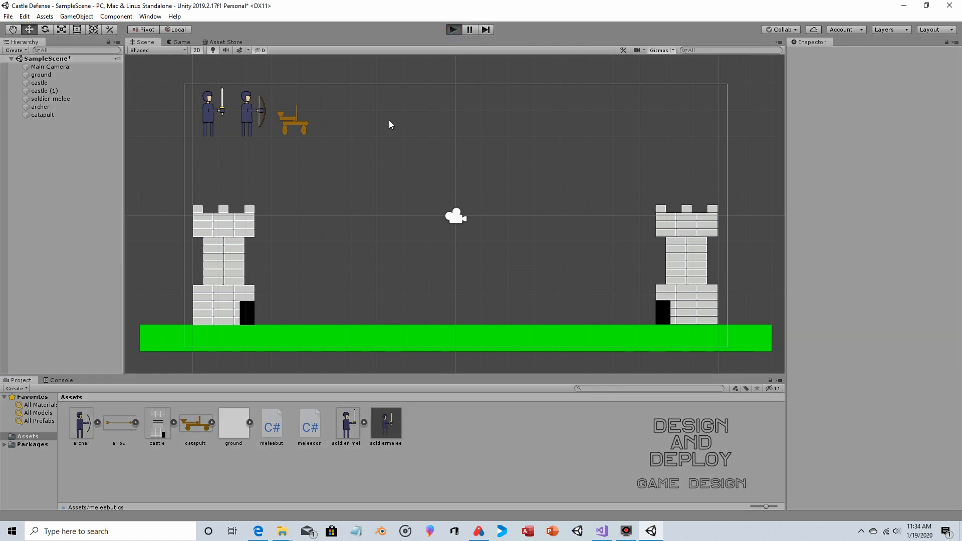
{"action": "left_click", "coordinate": [452, 30]}
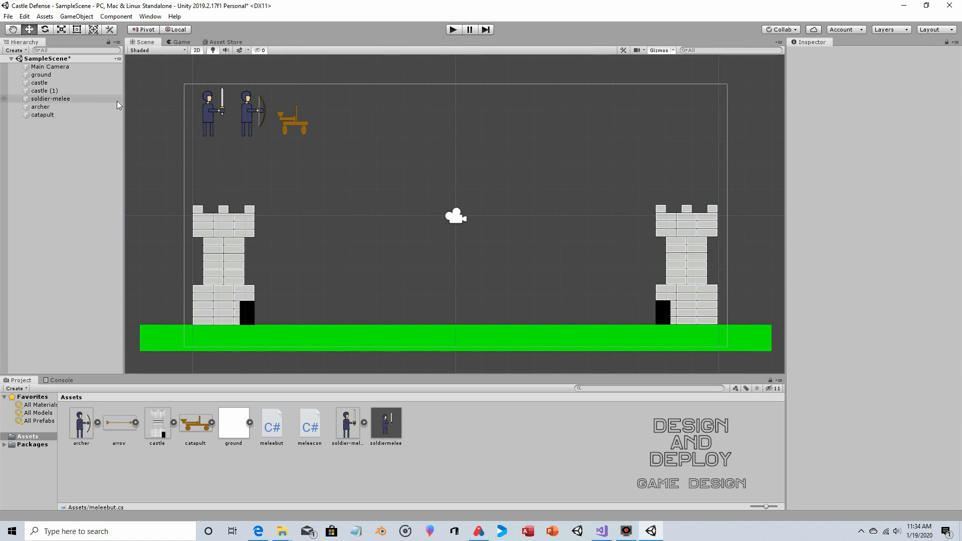
{"action": "left_click", "coordinate": [209, 102]}
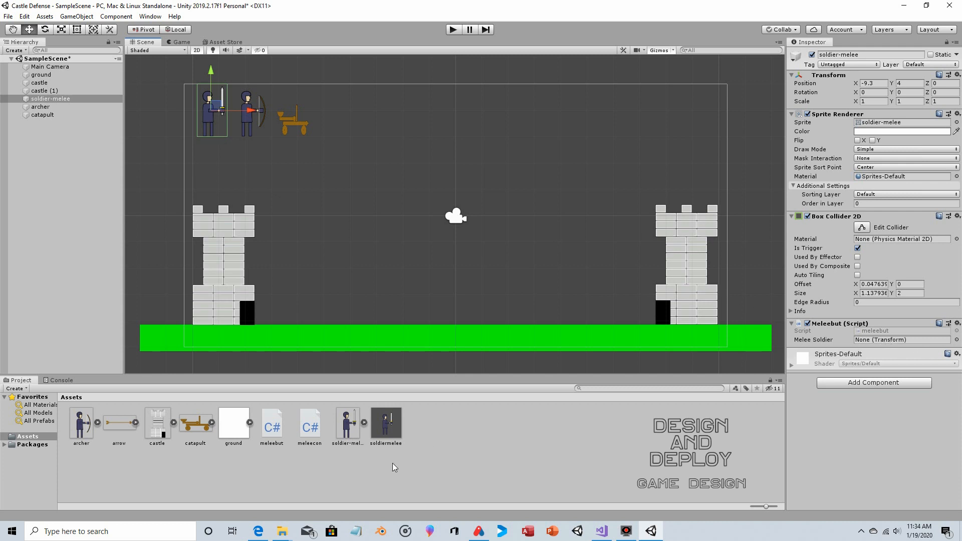
{"action": "left_click_drag", "start_coordinate": [391, 423], "coordinate": [894, 345]}
Run the game, spawn soldiers repeatedly from the soldier-melee figure above the home castle, and stop the game
{"action": "left_click", "coordinate": [452, 31]}
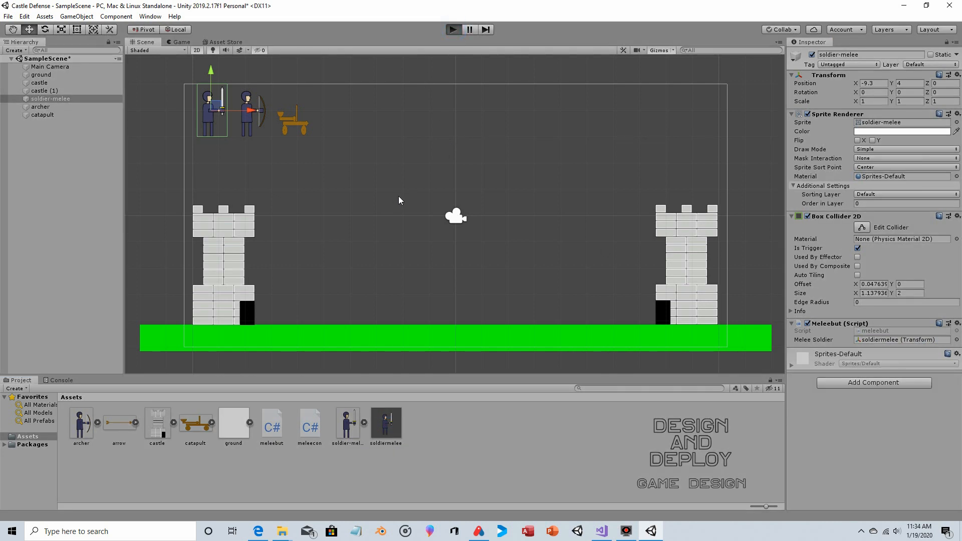
{"action": "left_click", "coordinate": [156, 88]}
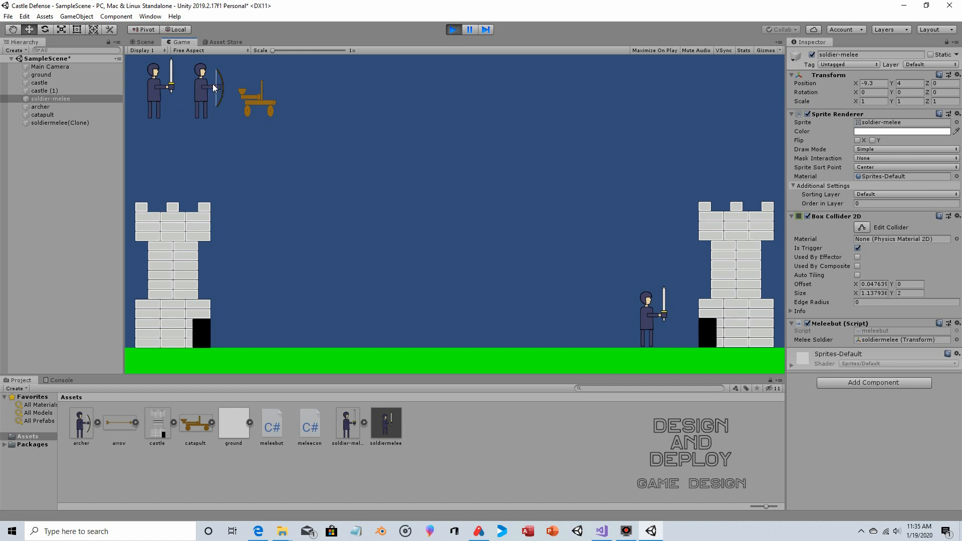
{"action": "left_click", "coordinate": [154, 89]}
{"action": "left_click", "coordinate": [153, 89]}
{"action": "left_click", "coordinate": [154, 89]}
{"action": "left_click", "coordinate": [153, 90]}
{"action": "left_click", "coordinate": [154, 90]}
{"action": "left_click", "coordinate": [153, 90]}
{"action": "left_click", "coordinate": [154, 92]}
{"action": "left_click", "coordinate": [154, 92]}
{"action": "left_click", "coordinate": [155, 92]}
{"action": "left_click", "coordinate": [154, 92]}
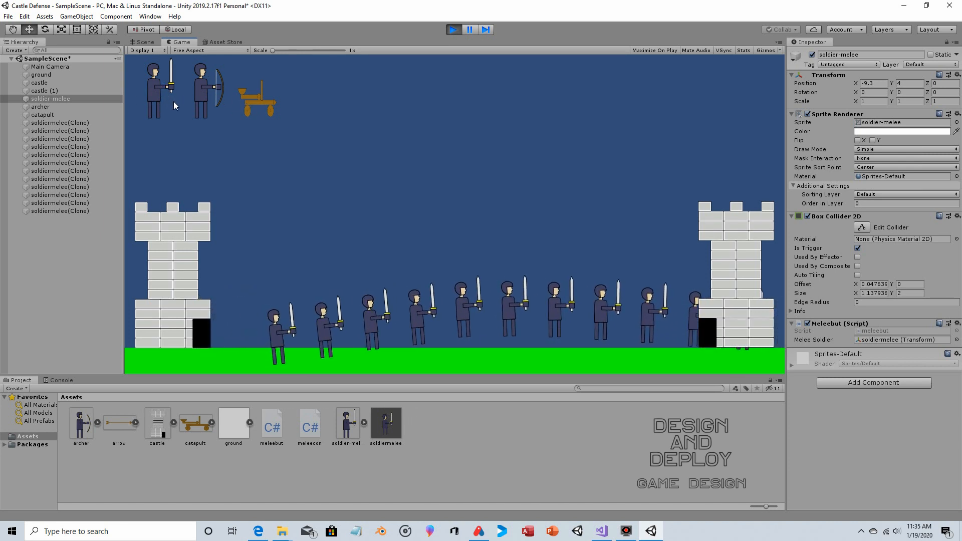
{"action": "left_click", "coordinate": [453, 30]}
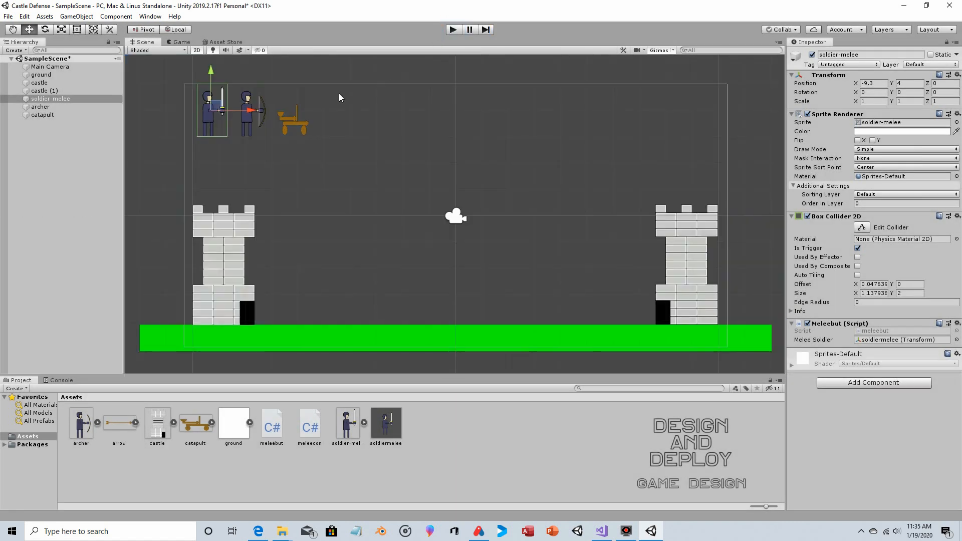